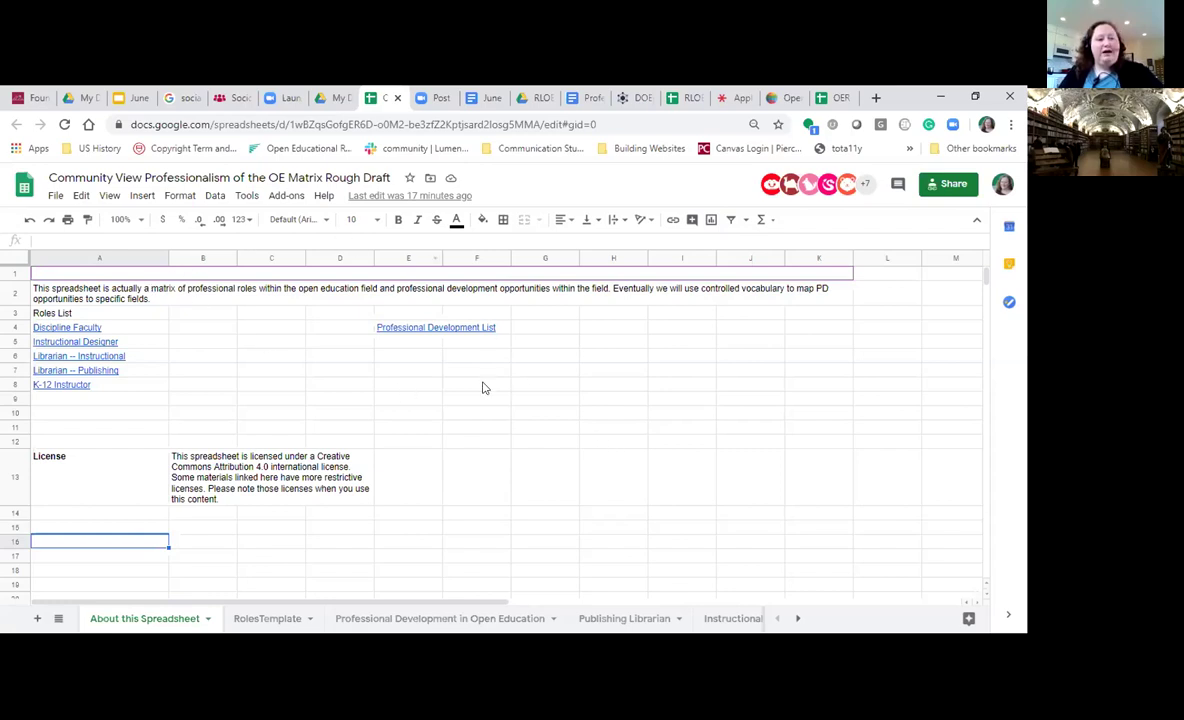
Review the competency lists on the Discipline Faculty, Instructional Designer, Instructional Librarian and K-12 Instructor sheets
{"action": "scroll", "coordinate": [537, 438], "scroll_direction": "down", "scroll_amount": 1}
{"action": "scroll", "coordinate": [537, 438], "scroll_direction": "up", "scroll_amount": 1}
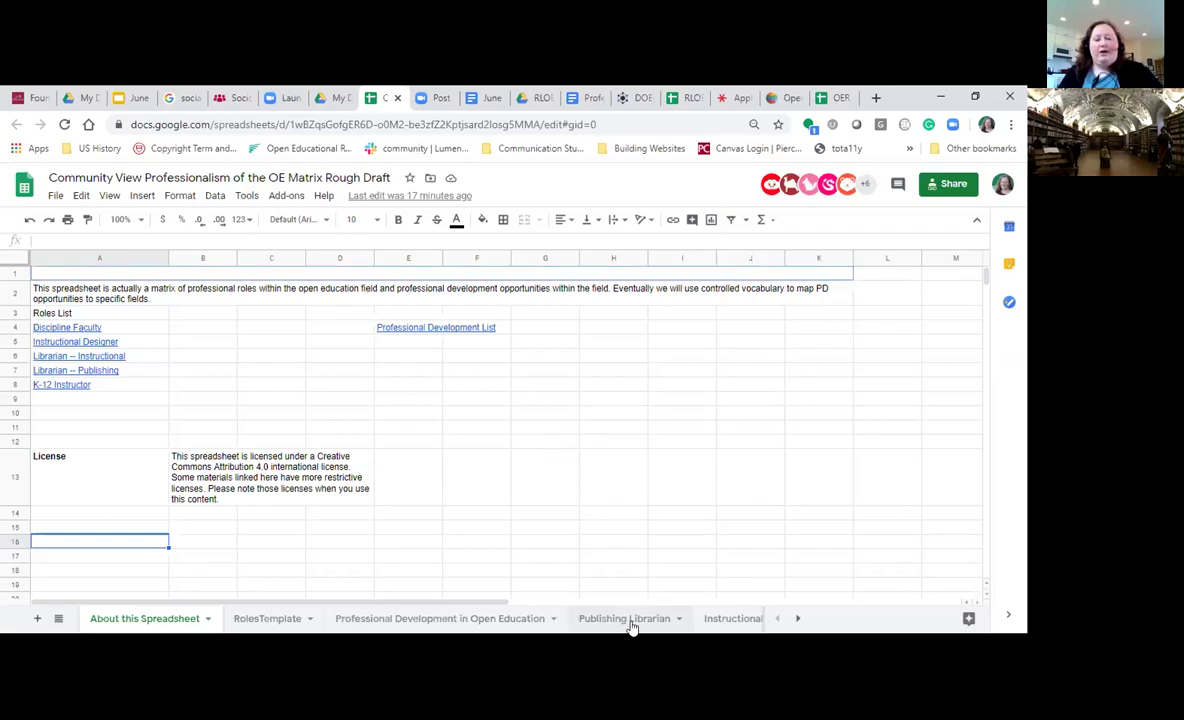
{"action": "left_click", "coordinate": [797, 618]}
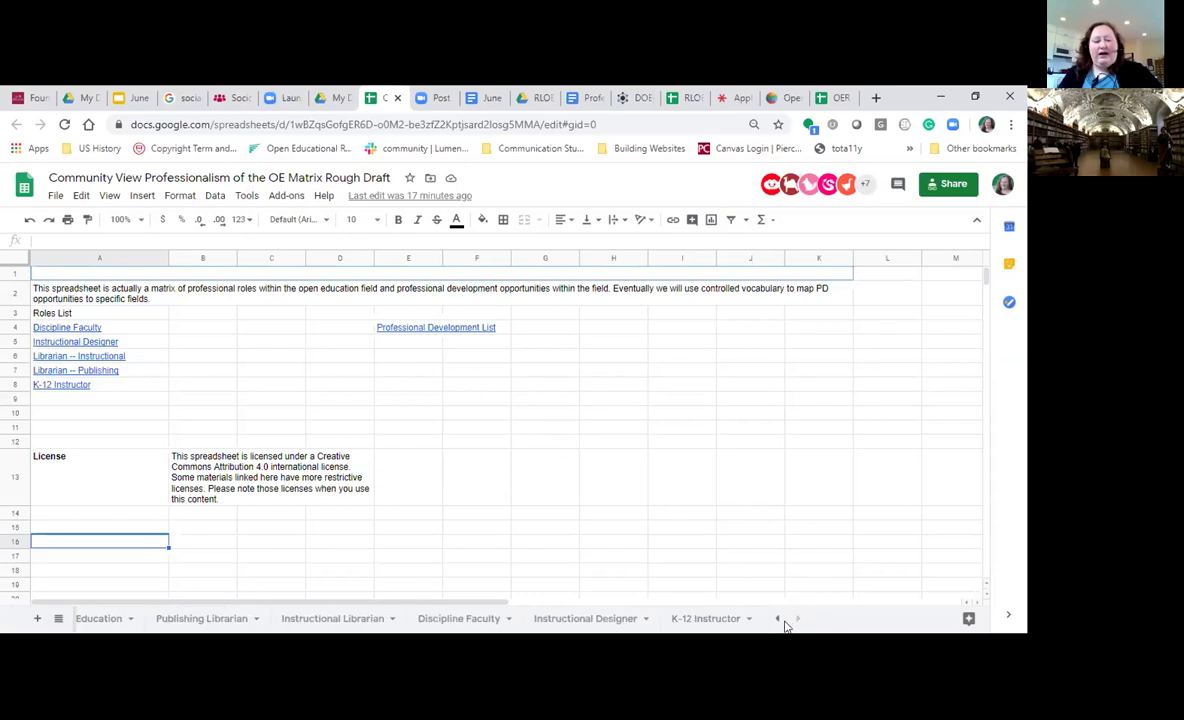
{"action": "left_click", "coordinate": [462, 620]}
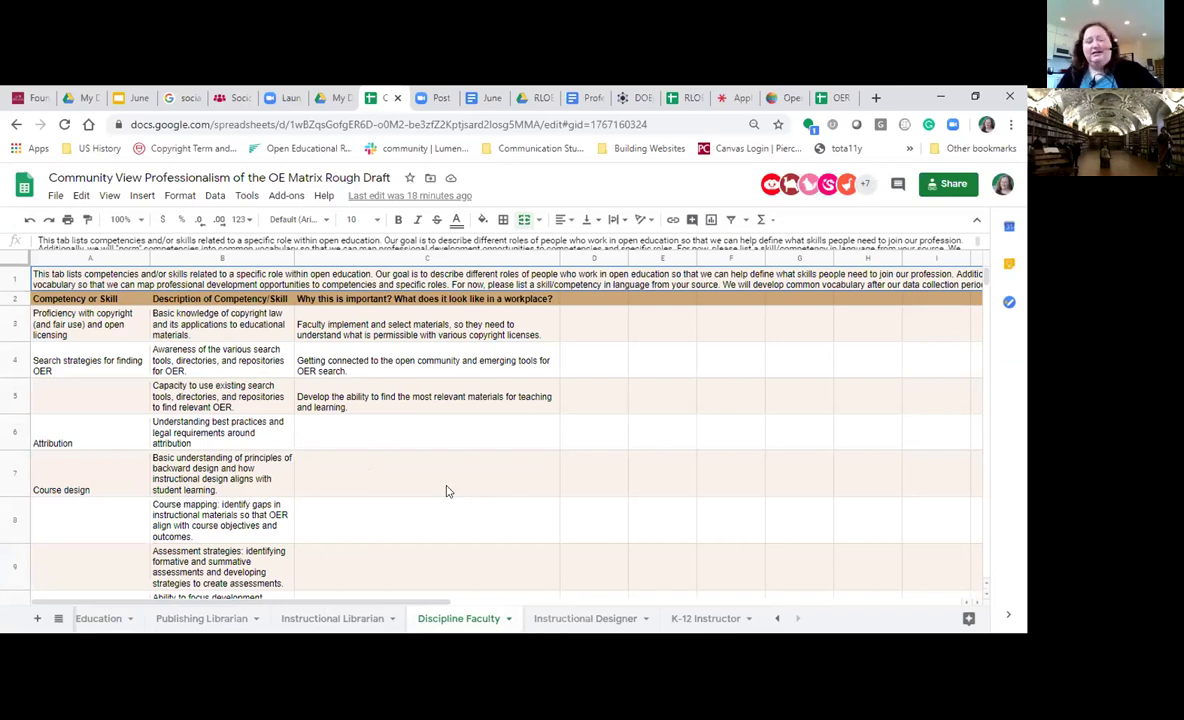
{"action": "left_click", "coordinate": [104, 339]}
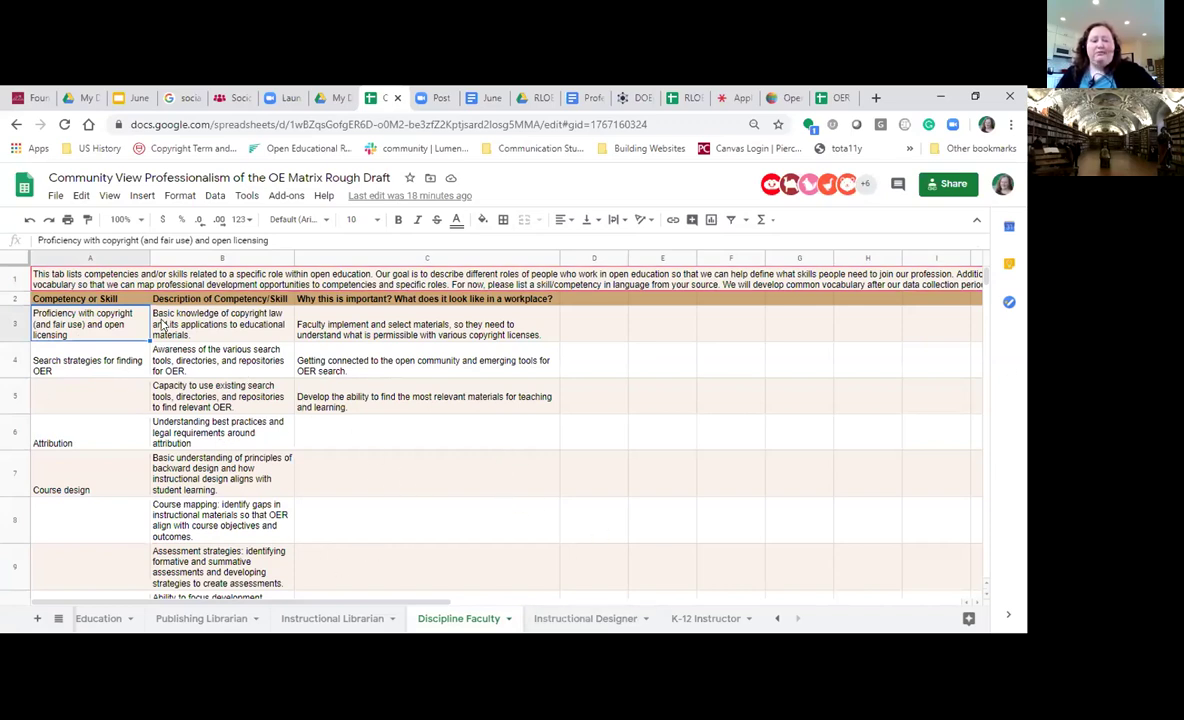
{"action": "left_click", "coordinate": [580, 619]}
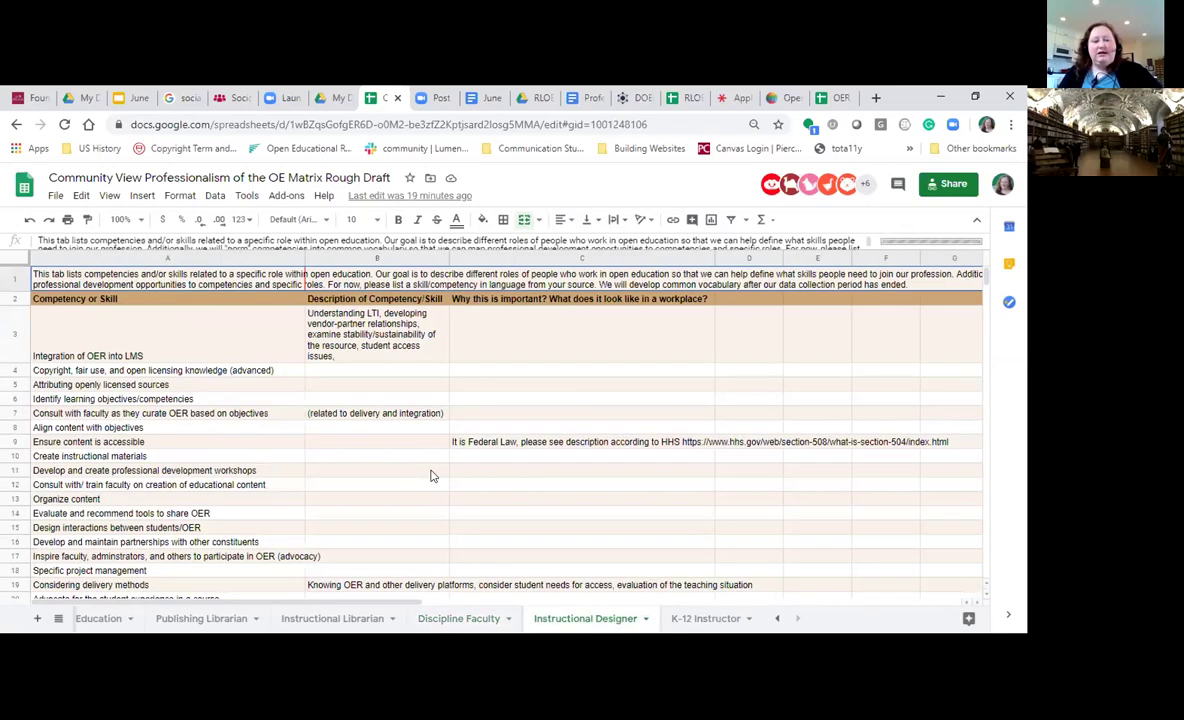
{"action": "scroll", "coordinate": [428, 474], "scroll_direction": "down", "scroll_amount": 1}
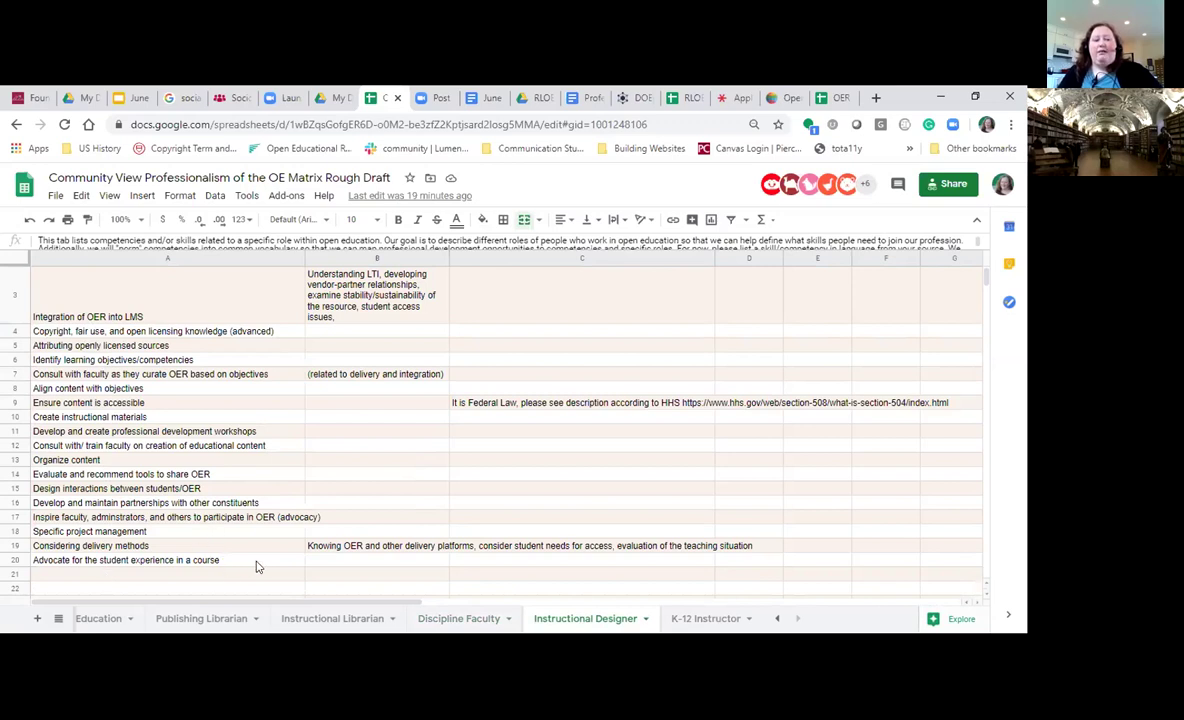
{"action": "scroll", "coordinate": [321, 544], "scroll_direction": "up", "scroll_amount": 1}
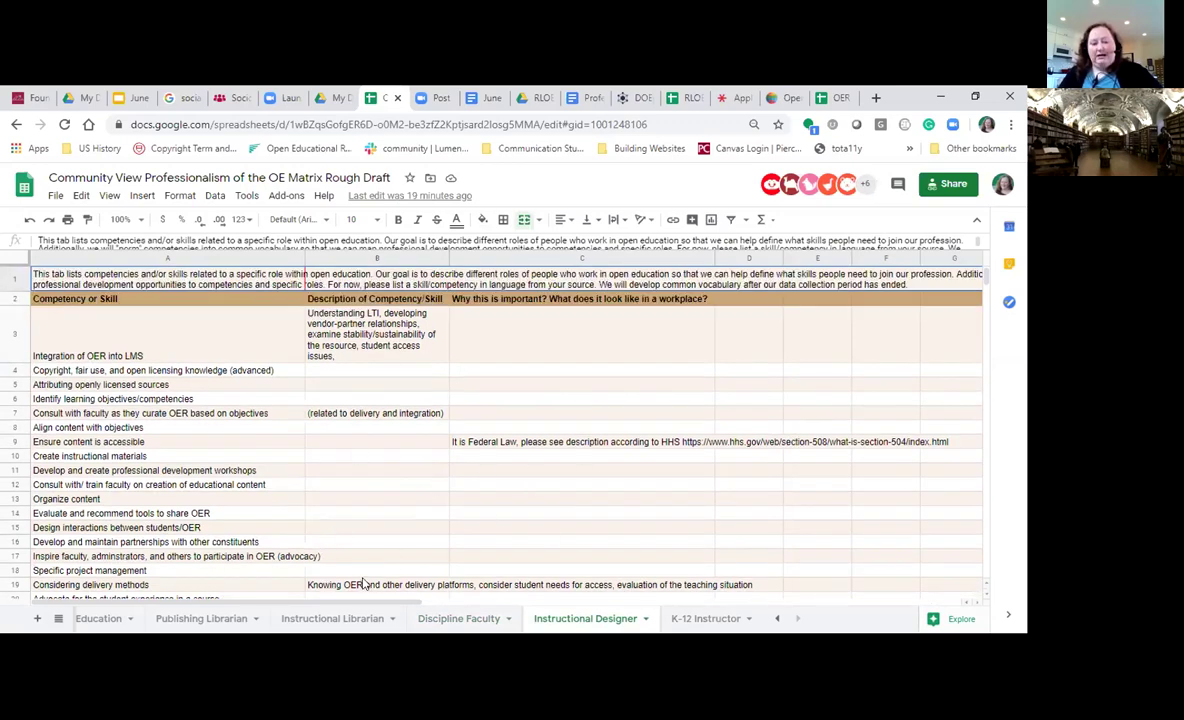
{"action": "left_click", "coordinate": [317, 621]}
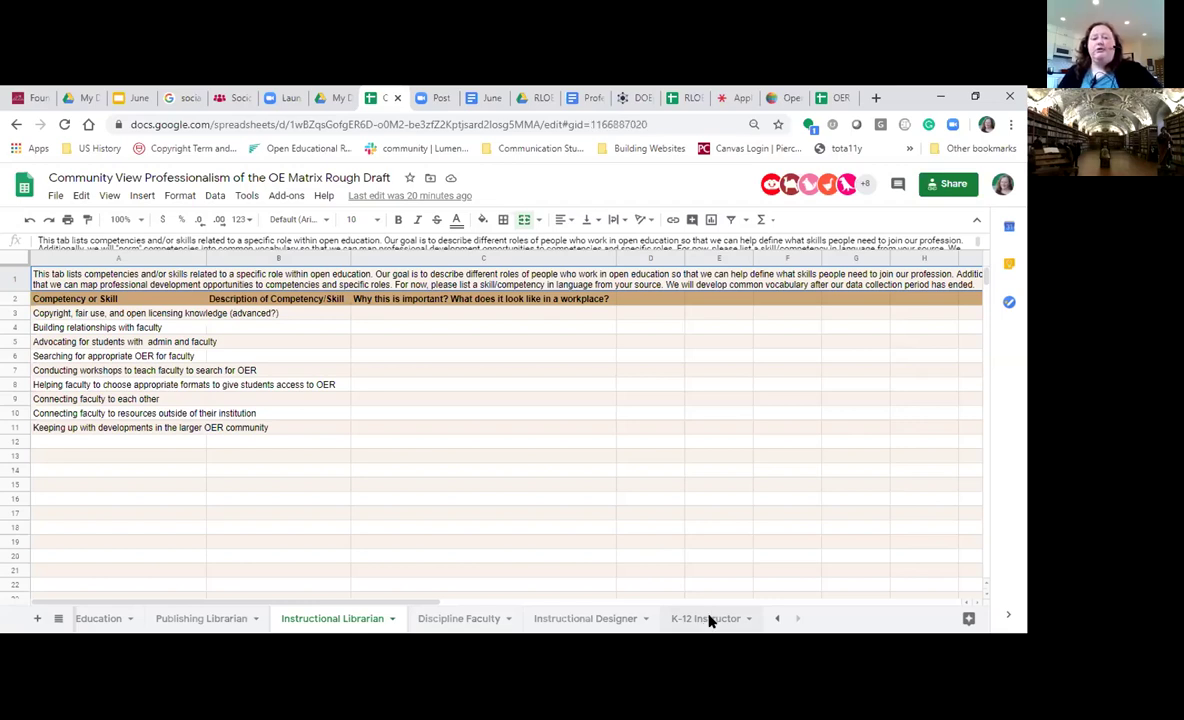
{"action": "left_click", "coordinate": [707, 619]}
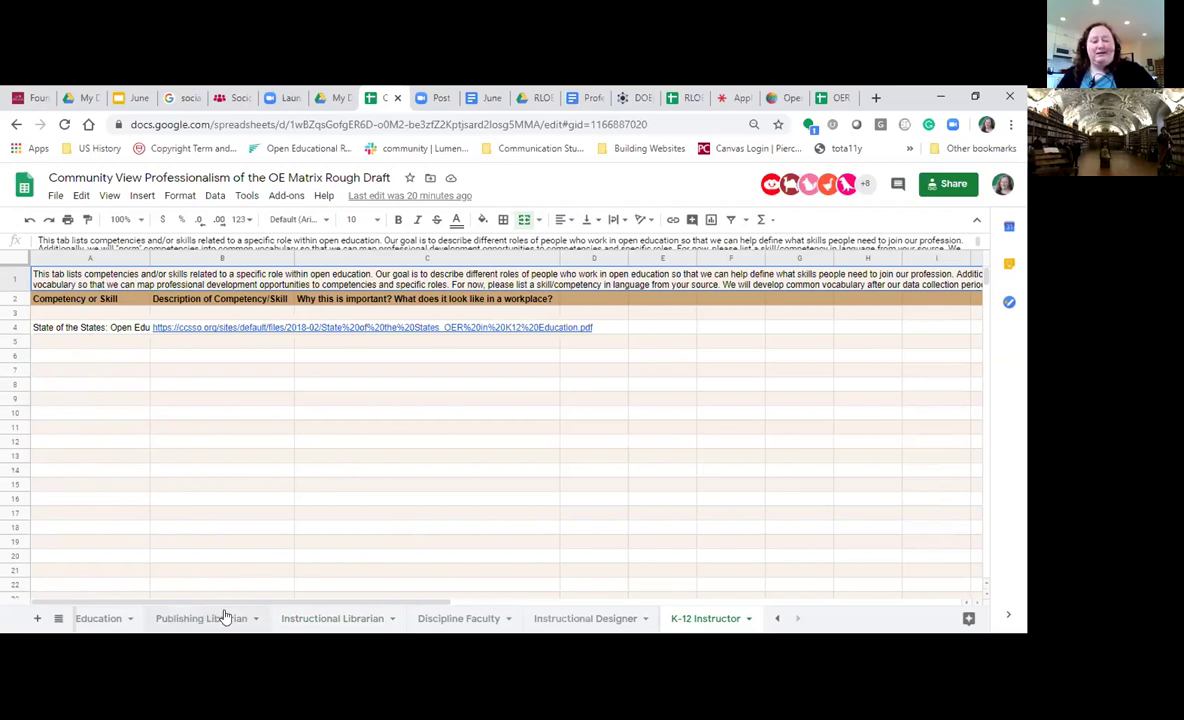
Examine the project titles listed on the Professional Development in Open Education sheet
{"action": "left_click", "coordinate": [774, 620]}
{"action": "left_click", "coordinate": [774, 620]}
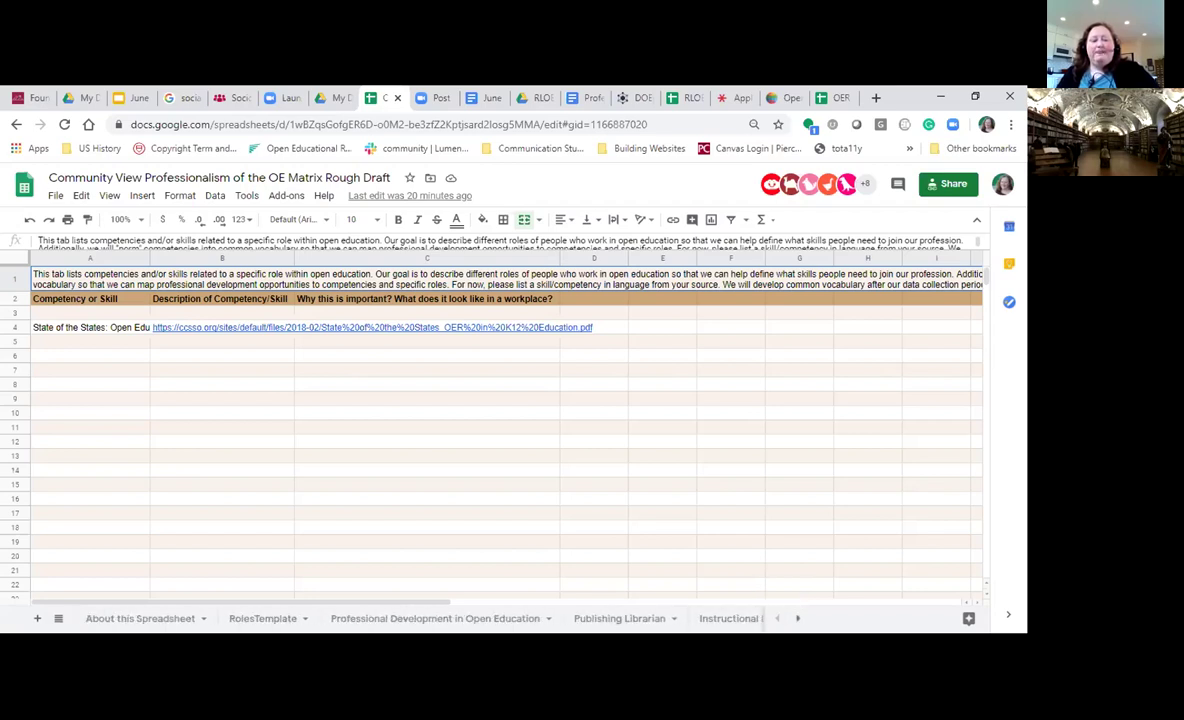
{"action": "left_click", "coordinate": [392, 621]}
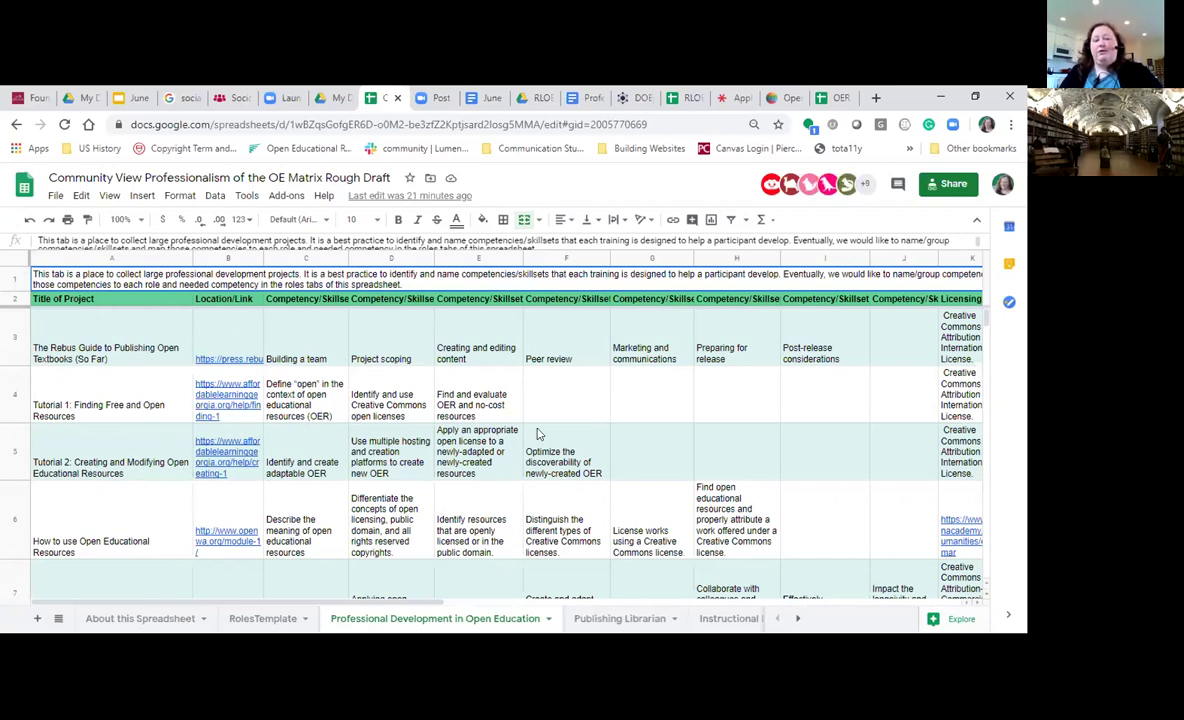
{"action": "left_click", "coordinate": [108, 395]}
{"action": "left_click", "coordinate": [90, 445]}
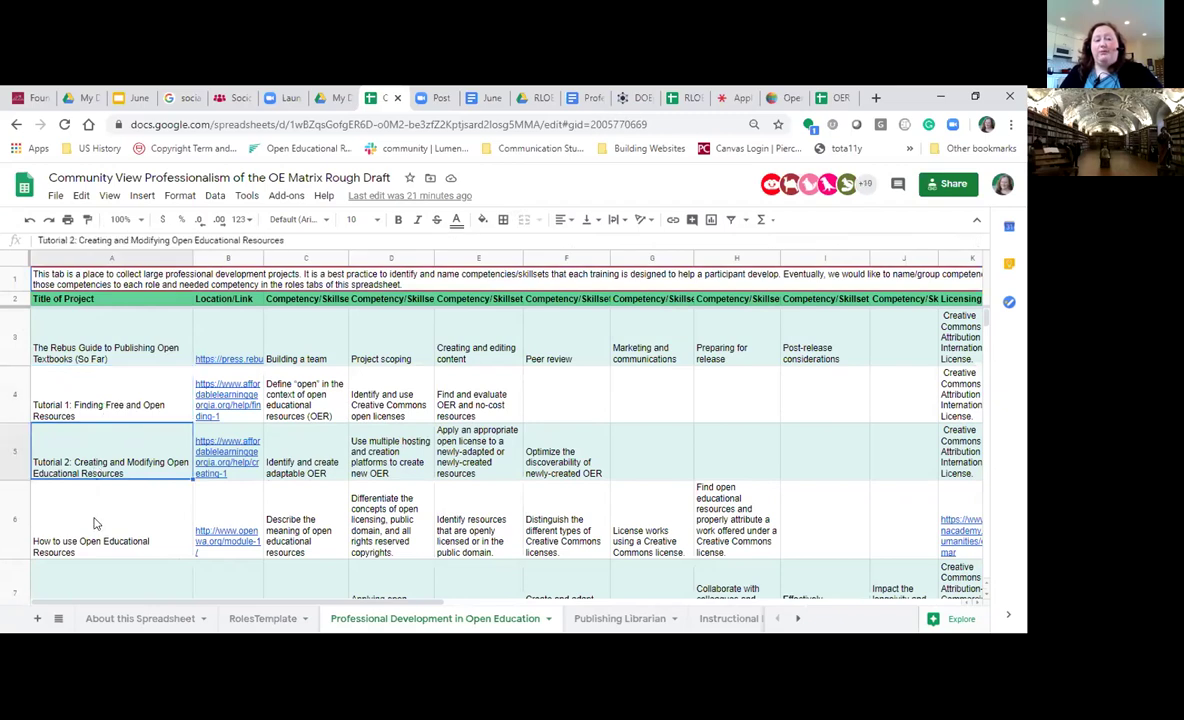
{"action": "left_click", "coordinate": [90, 488]}
{"action": "left_click", "coordinate": [84, 362]}
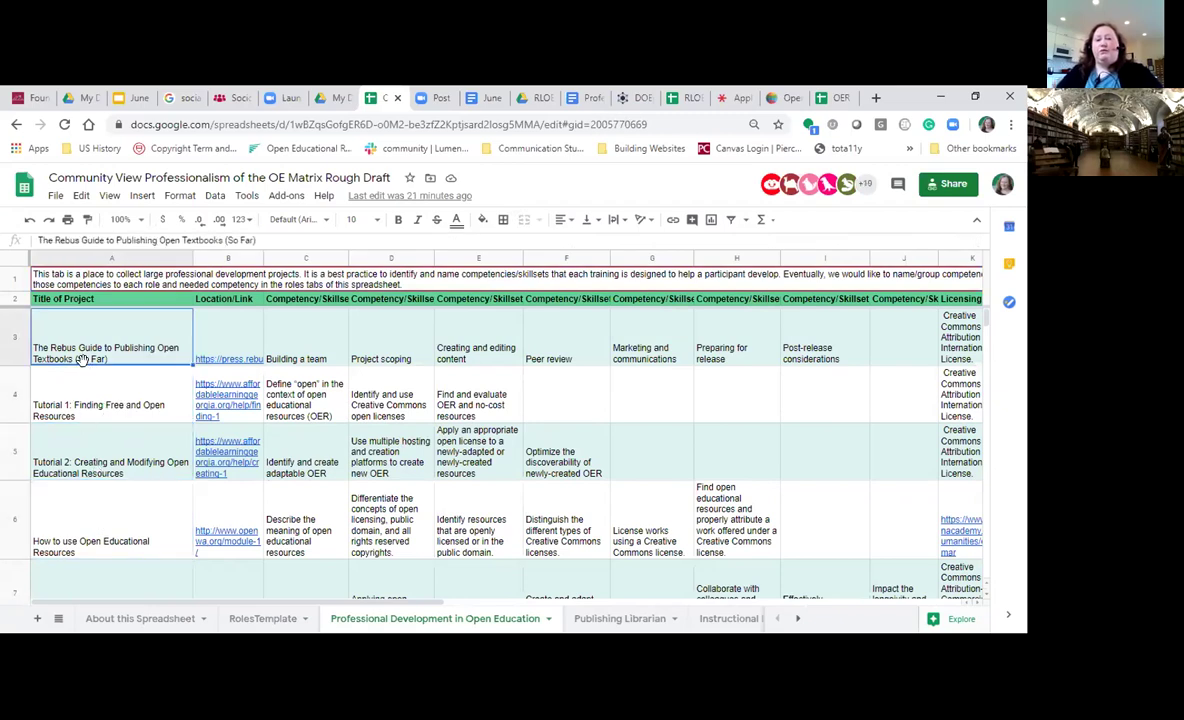
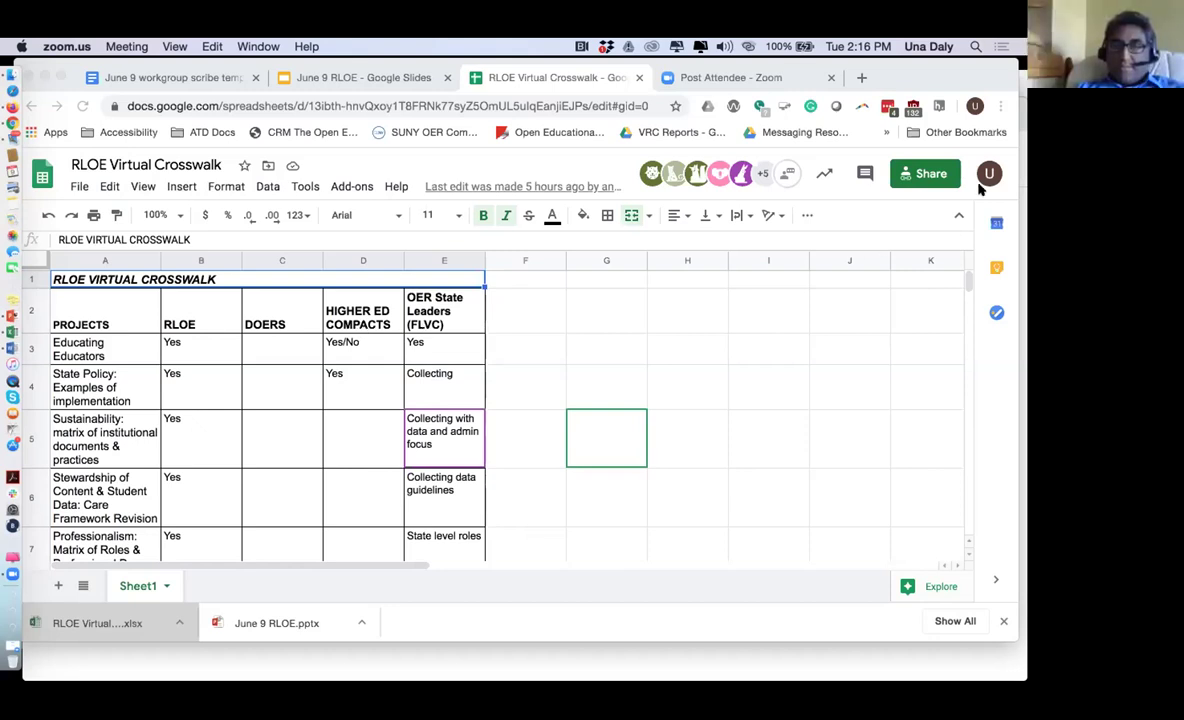
Bring the RLOE Virtual Crosswalk spreadsheet to the front and look over its project rows
{"action": "left_click_drag", "start_coordinate": [981, 68], "coordinate": [1011, 66]}
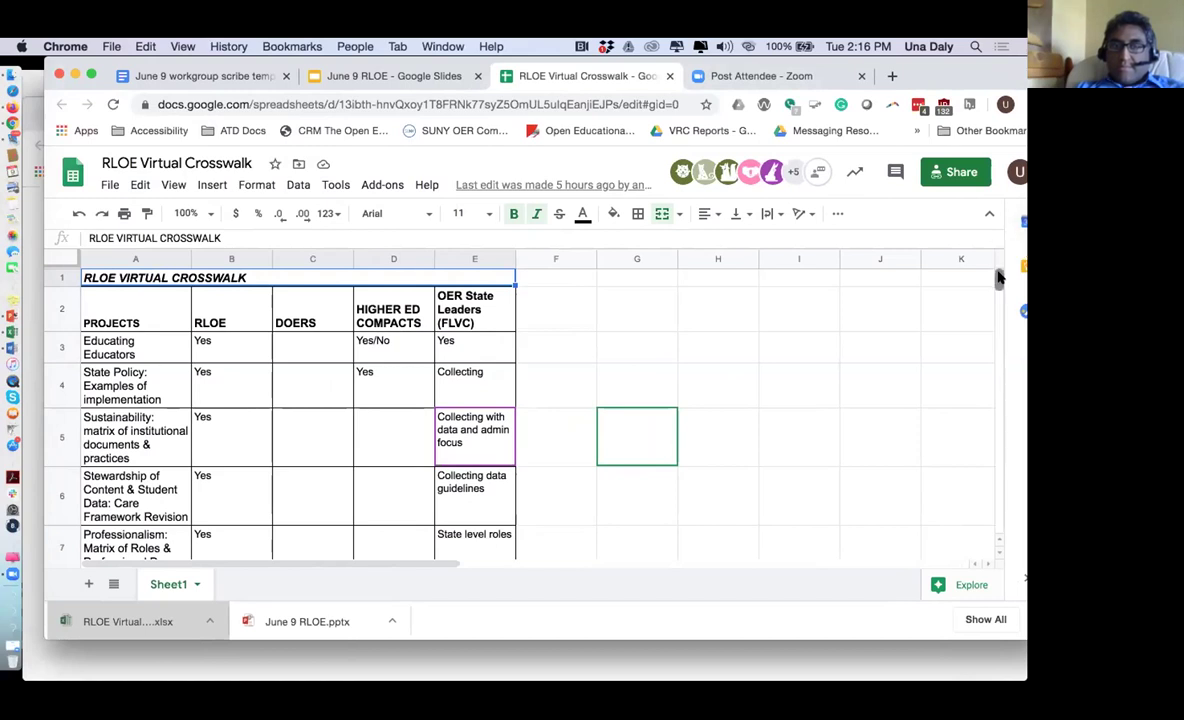
{"action": "scroll", "coordinate": [998, 278], "scroll_direction": "down", "scroll_amount": 3}
{"action": "scroll", "coordinate": [998, 278], "scroll_direction": "up", "scroll_amount": 3}
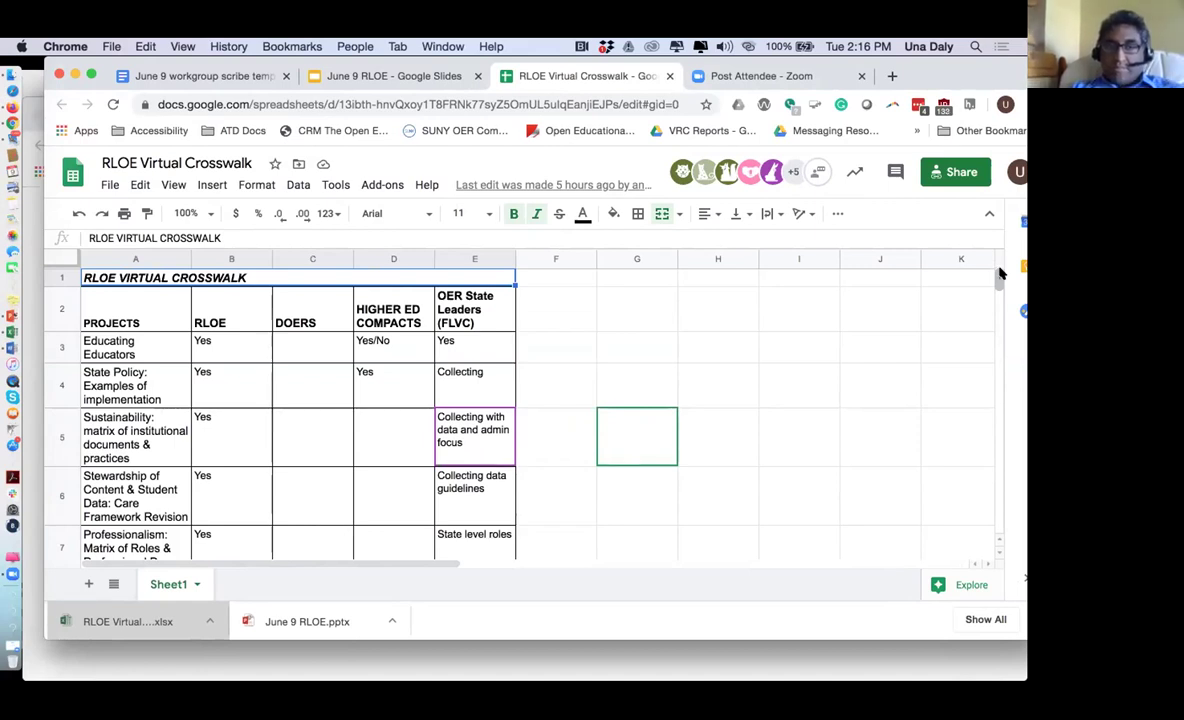
{"action": "scroll", "coordinate": [999, 280], "scroll_direction": "down", "scroll_amount": 3}
{"action": "scroll", "coordinate": [1004, 267], "scroll_direction": "up", "scroll_amount": 5}
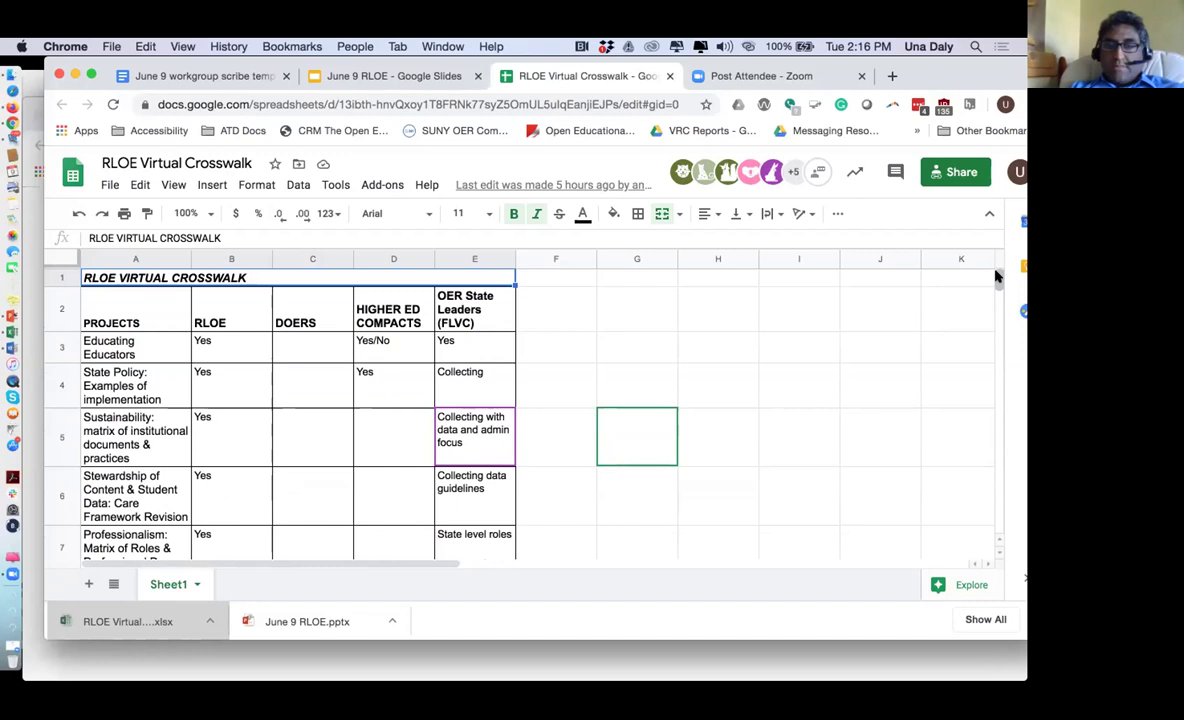
{"action": "scroll", "coordinate": [996, 278], "scroll_direction": "down", "scroll_amount": 3}
{"action": "scroll", "coordinate": [996, 278], "scroll_direction": "up", "scroll_amount": 3}
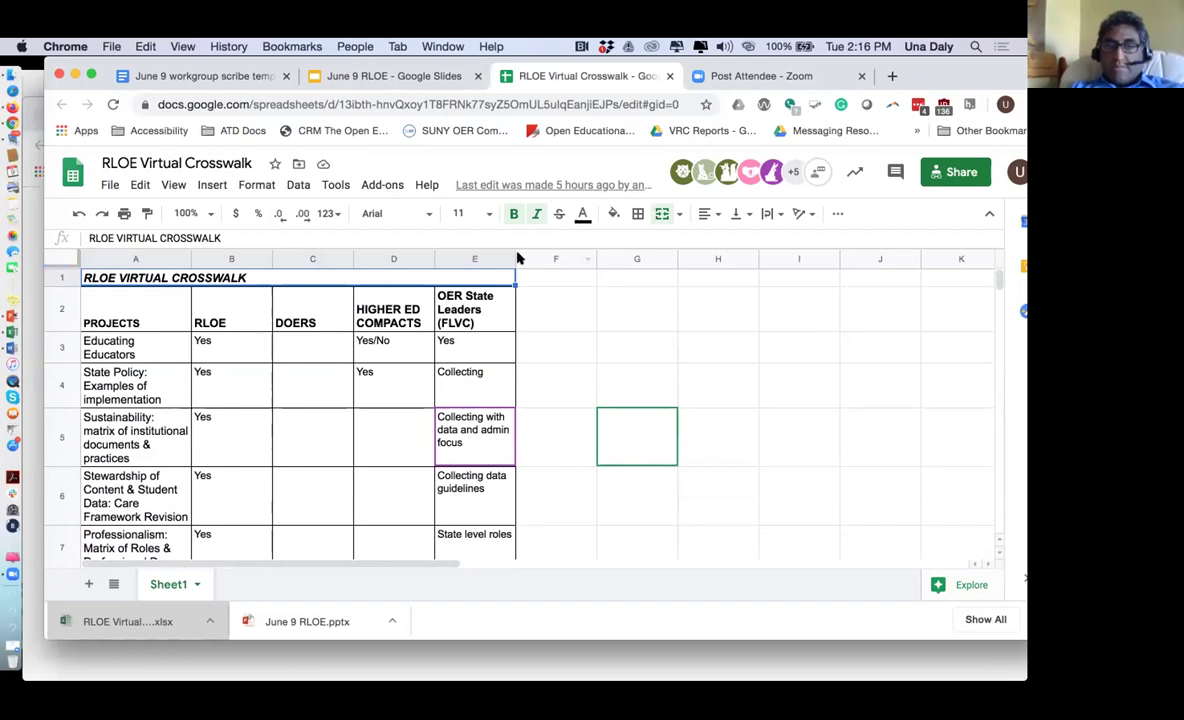
Widen columns A through E of the crosswalk table to give their text more room
{"action": "left_click_drag", "start_coordinate": [515, 258], "coordinate": [576, 258]}
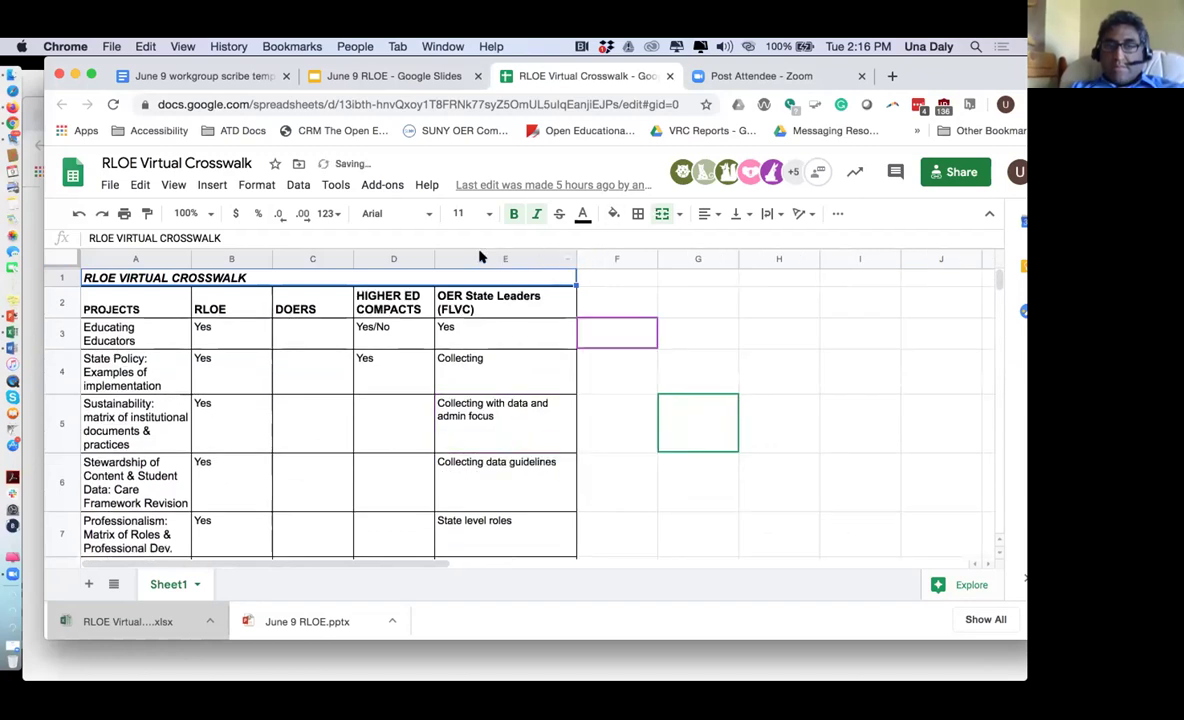
{"action": "left_click_drag", "start_coordinate": [433, 256], "coordinate": [463, 256]}
{"action": "left_click_drag", "start_coordinate": [350, 258], "coordinate": [397, 257]}
{"action": "left_click", "coordinate": [273, 258]}
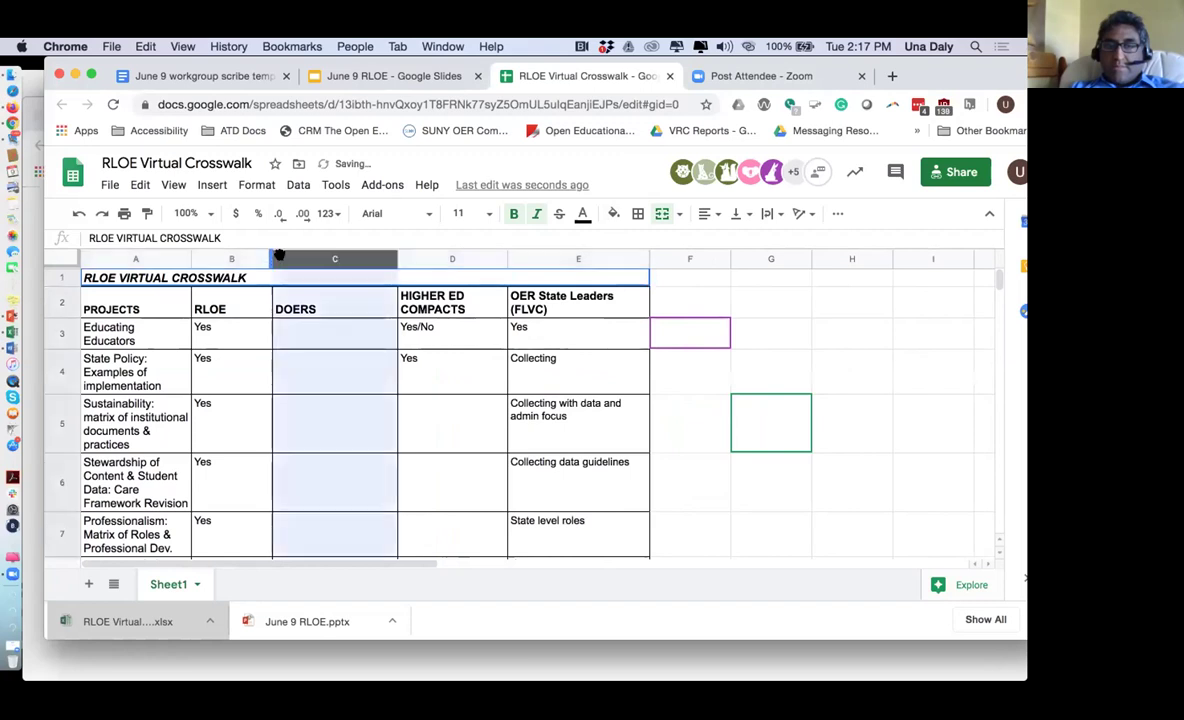
{"action": "left_click_drag", "start_coordinate": [271, 258], "coordinate": [321, 258]}
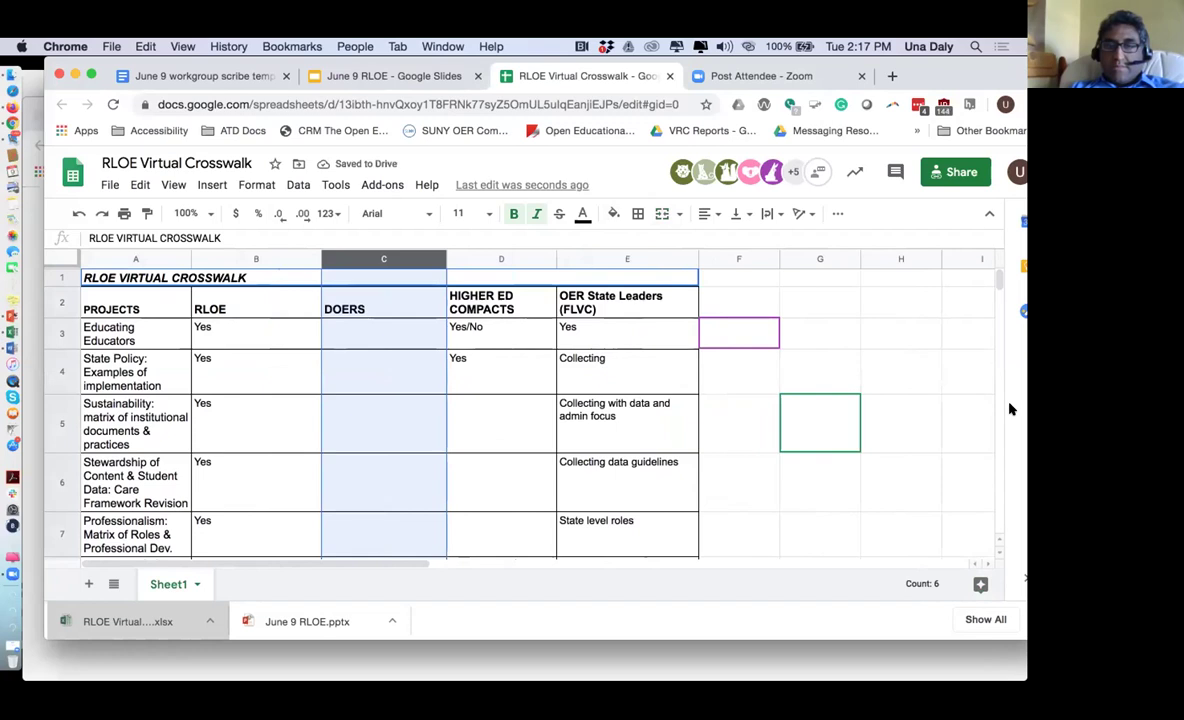
{"action": "left_click_drag", "start_coordinate": [188, 258], "coordinate": [243, 258]}
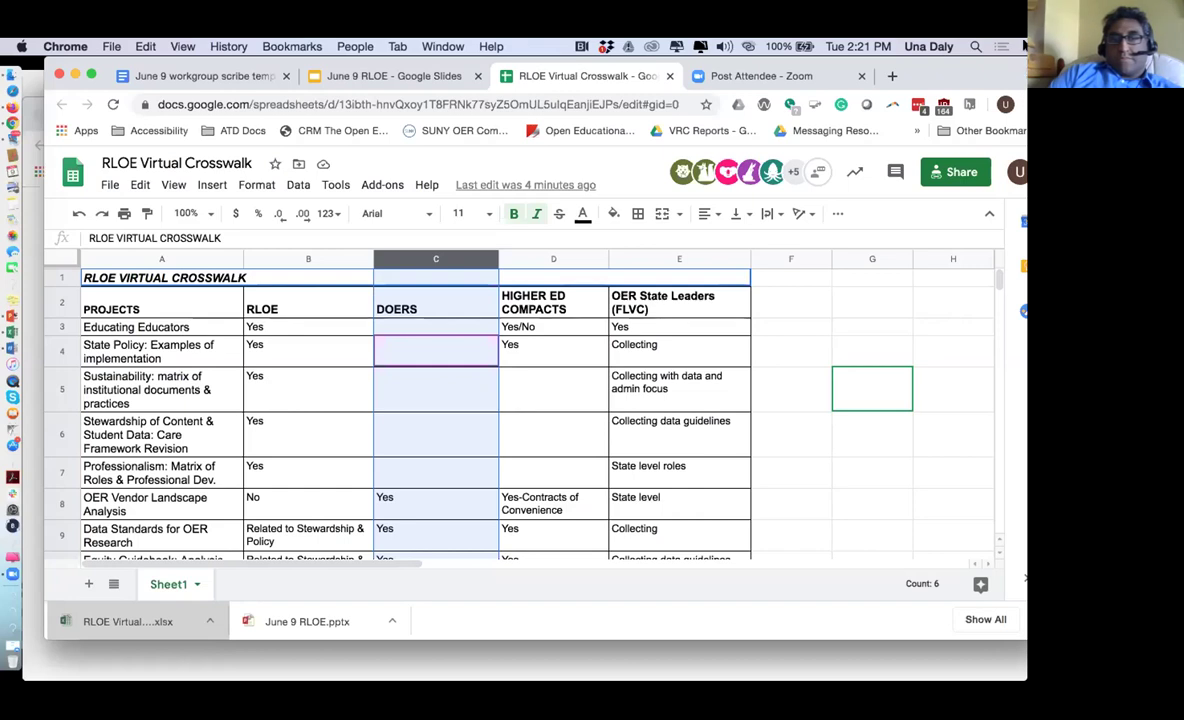
Bold the "Yes" in E3 under OER State Leaders and the "Yes" entries in B4 through B7 under RLOE
{"action": "left_click", "coordinate": [615, 329]}
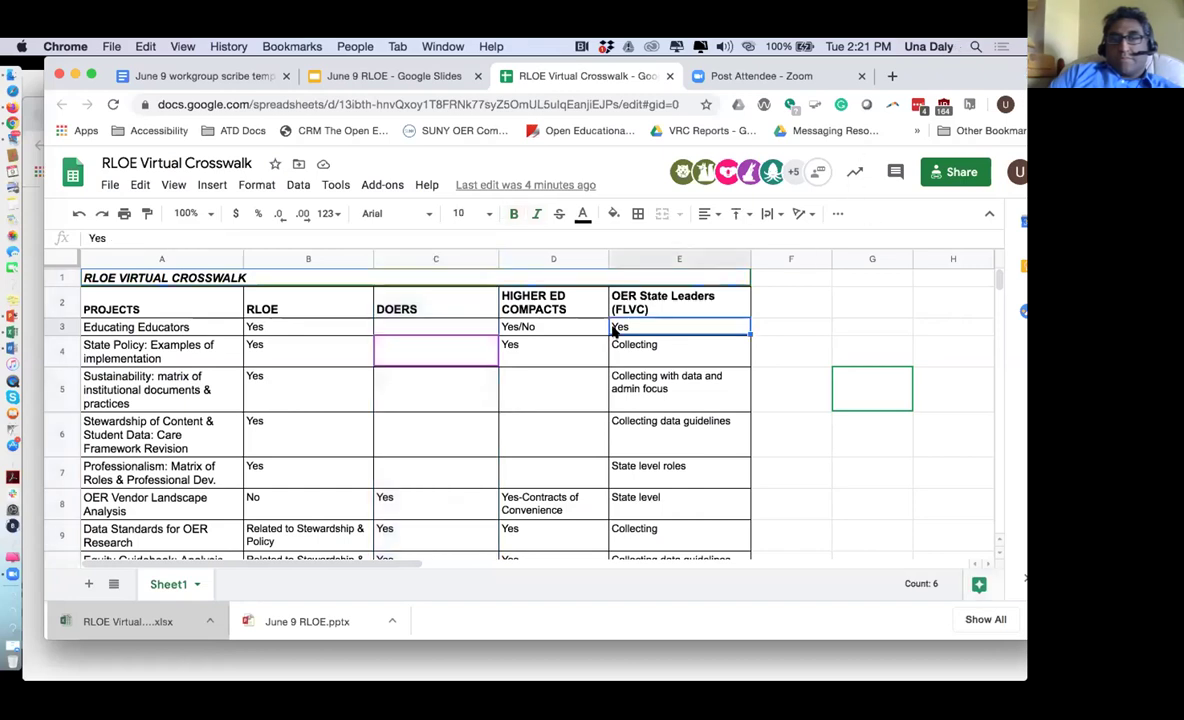
{"action": "key", "text": "super+b"}
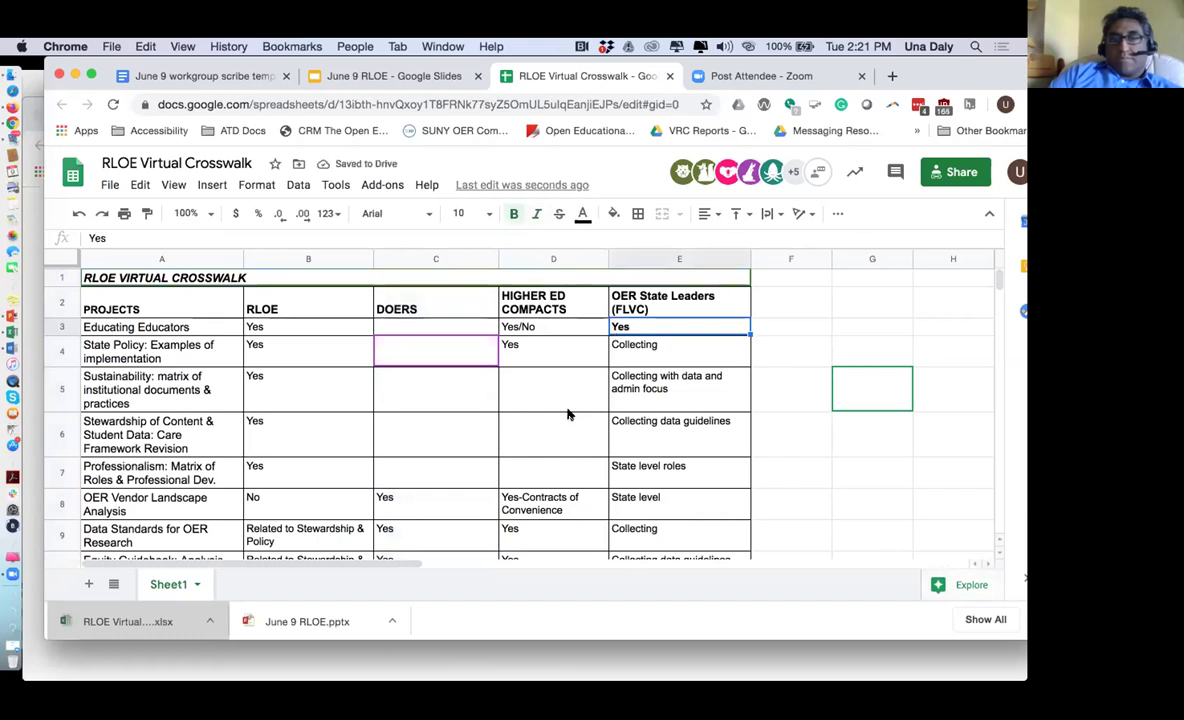
{"action": "left_click", "coordinate": [293, 353]}
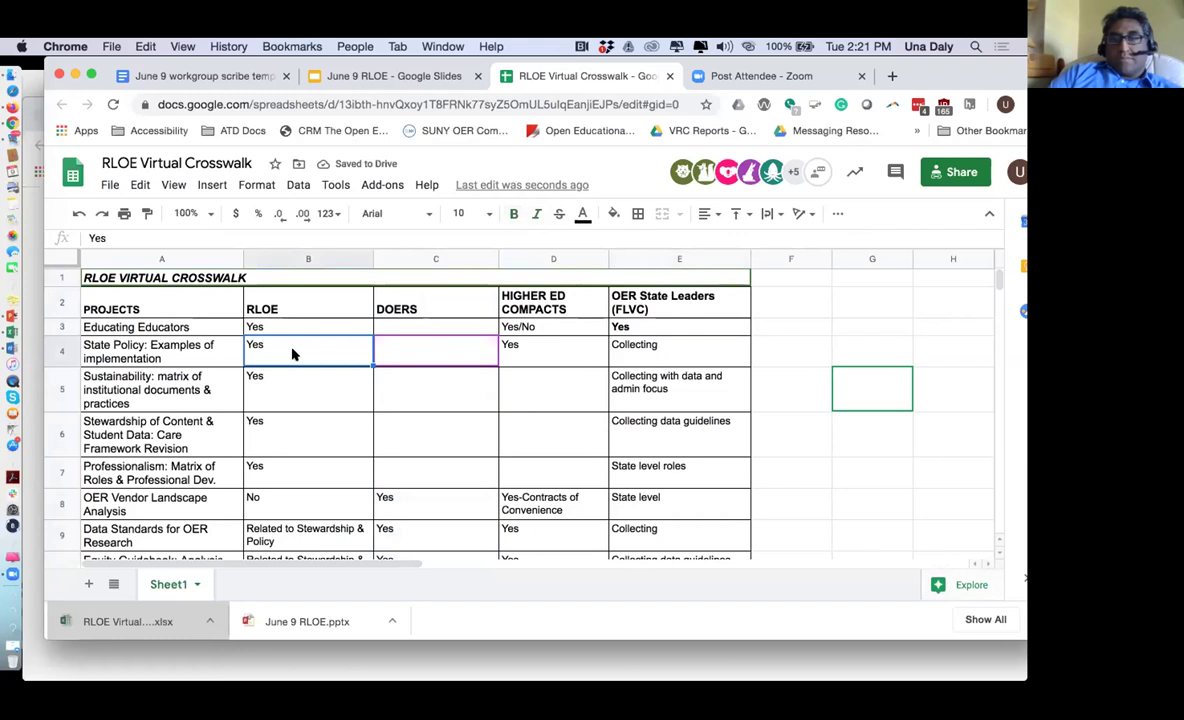
{"action": "key", "text": "super+b"}
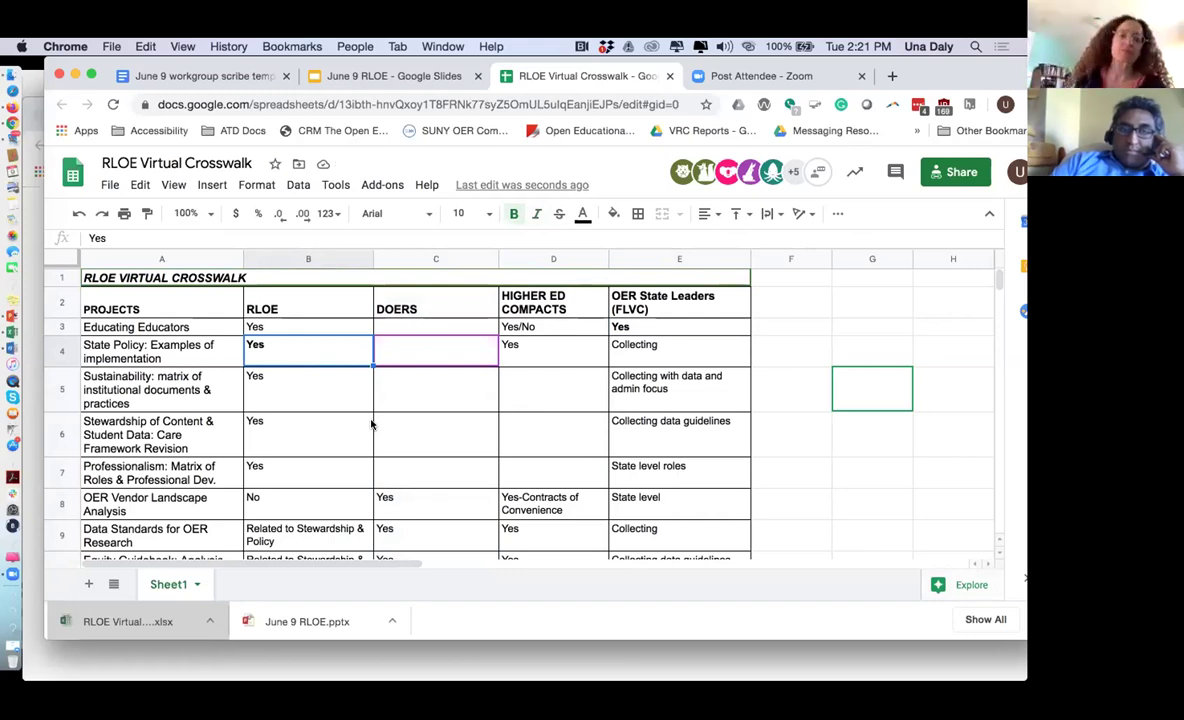
{"action": "left_click", "coordinate": [303, 389]}
{"action": "key", "text": "super+b"}
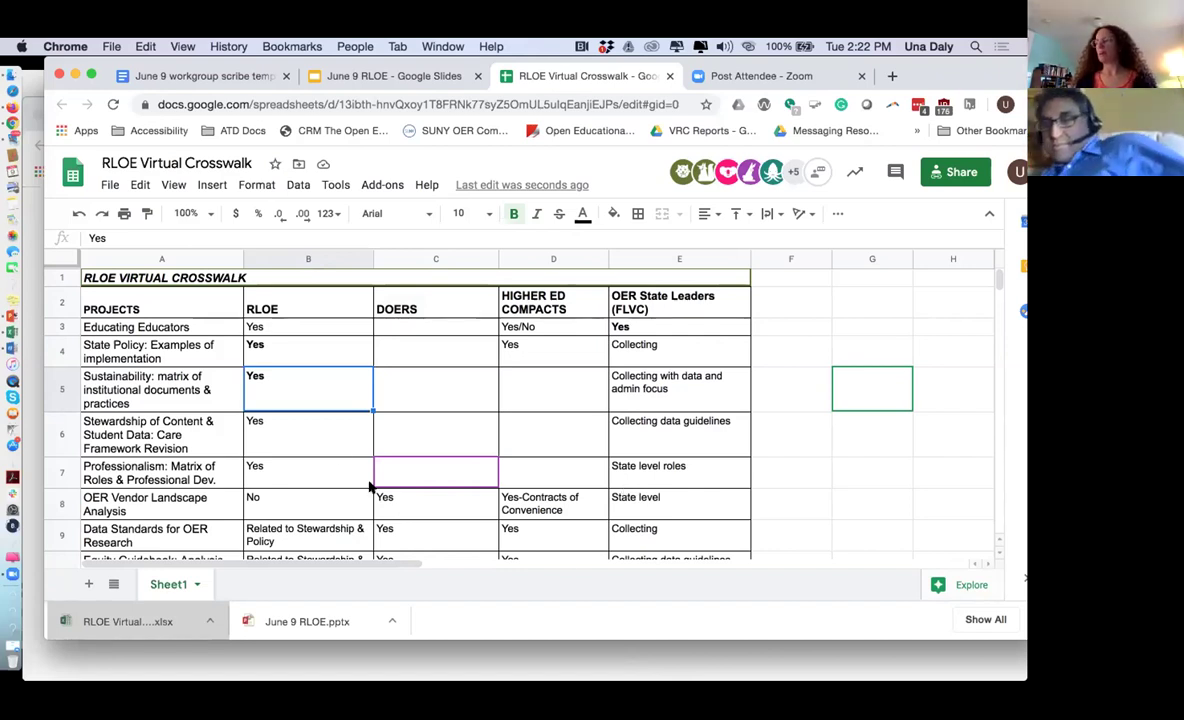
{"action": "left_click", "coordinate": [326, 443]}
{"action": "key", "text": "super+b"}
{"action": "left_click", "coordinate": [320, 473]}
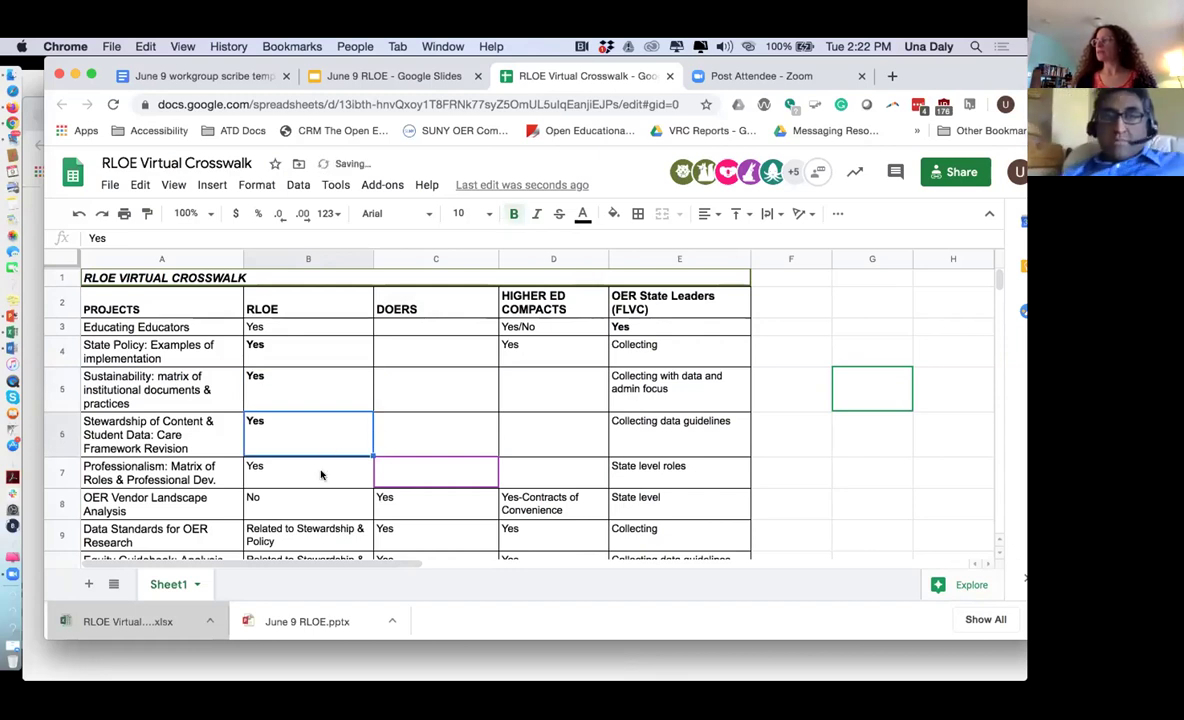
{"action": "key", "text": "super+b"}
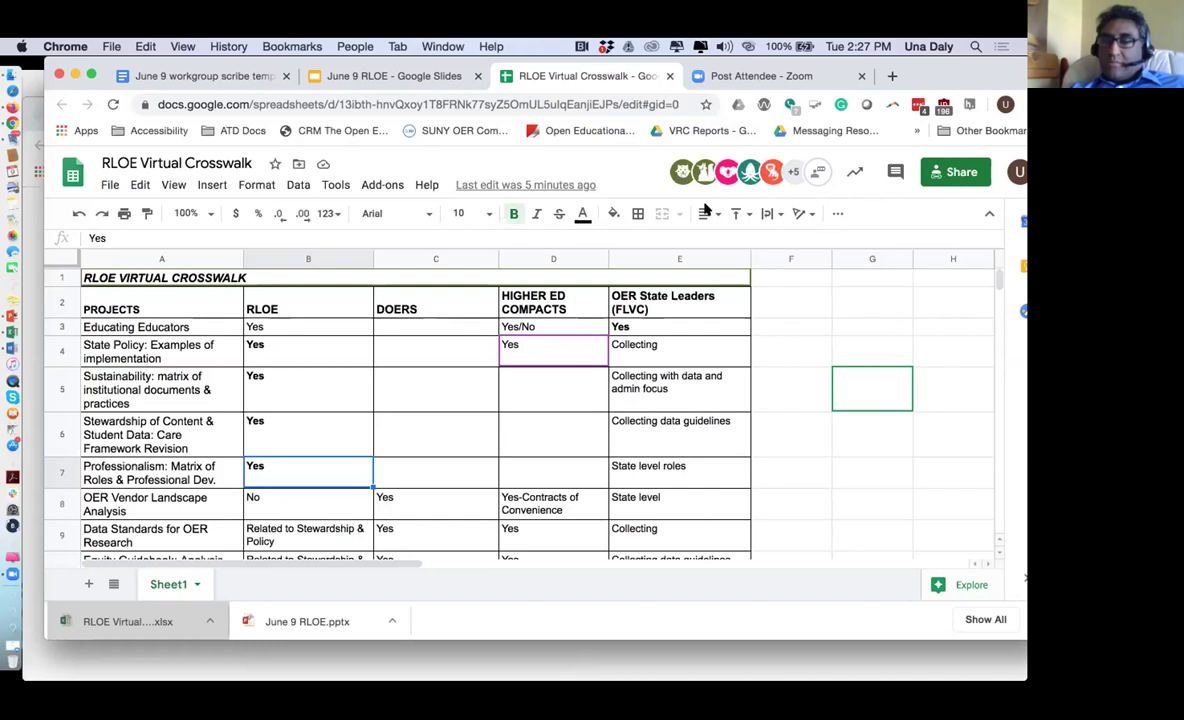
Extend the State Policy entry under OER State Leaders (E4) to read "Collecting materials which can contribute"
{"action": "left_click", "coordinate": [660, 350]}
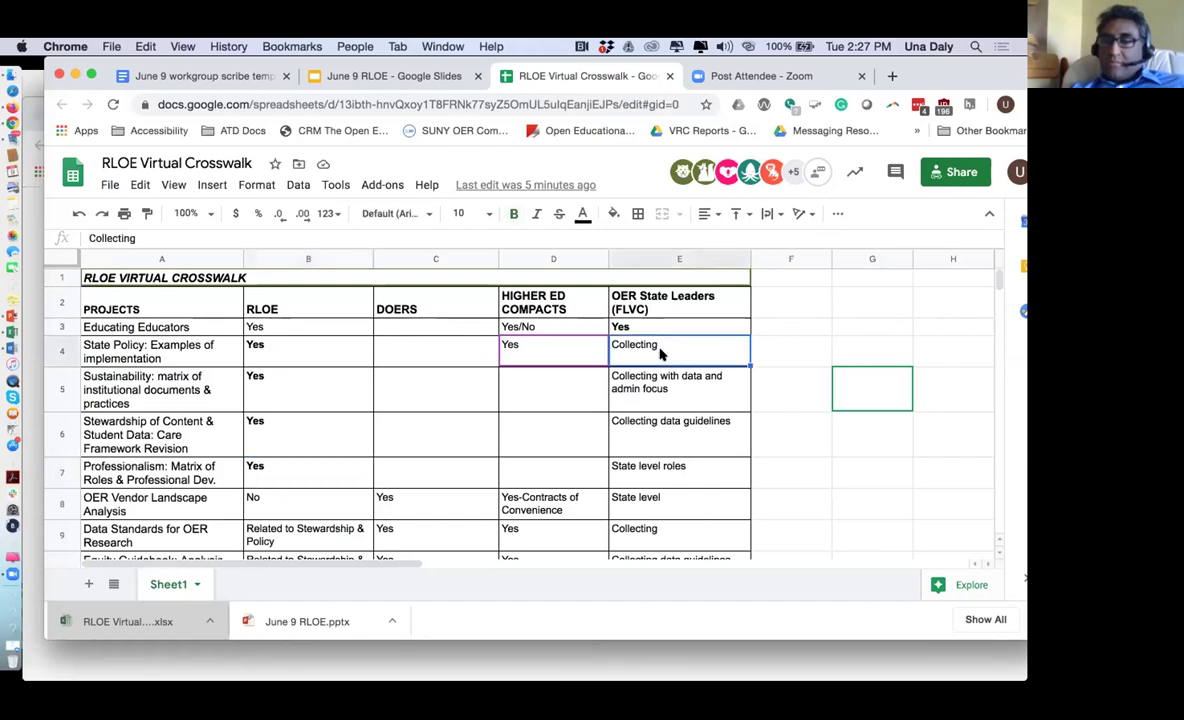
{"action": "double_click", "coordinate": [661, 344]}
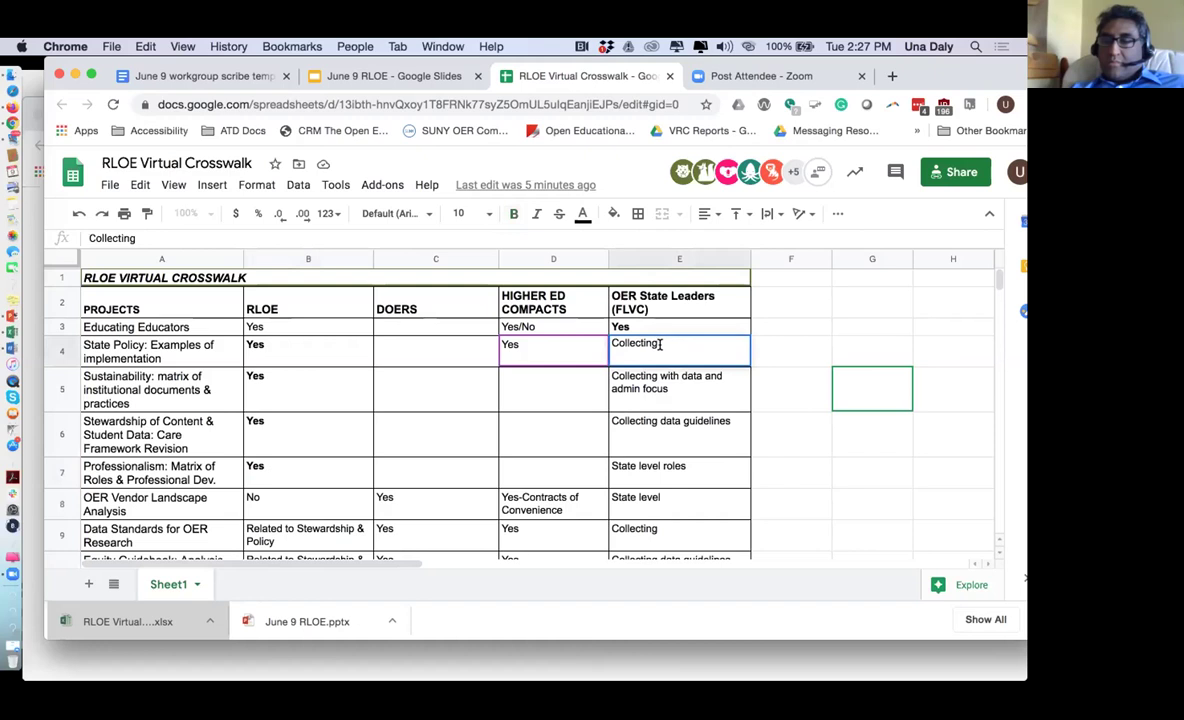
{"action": "type", "text": "material"}
{"action": "key", "text": "BackSpace"}
{"action": "key", "text": "BackSpace"}
{"action": "key", "text": "BackSpace"}
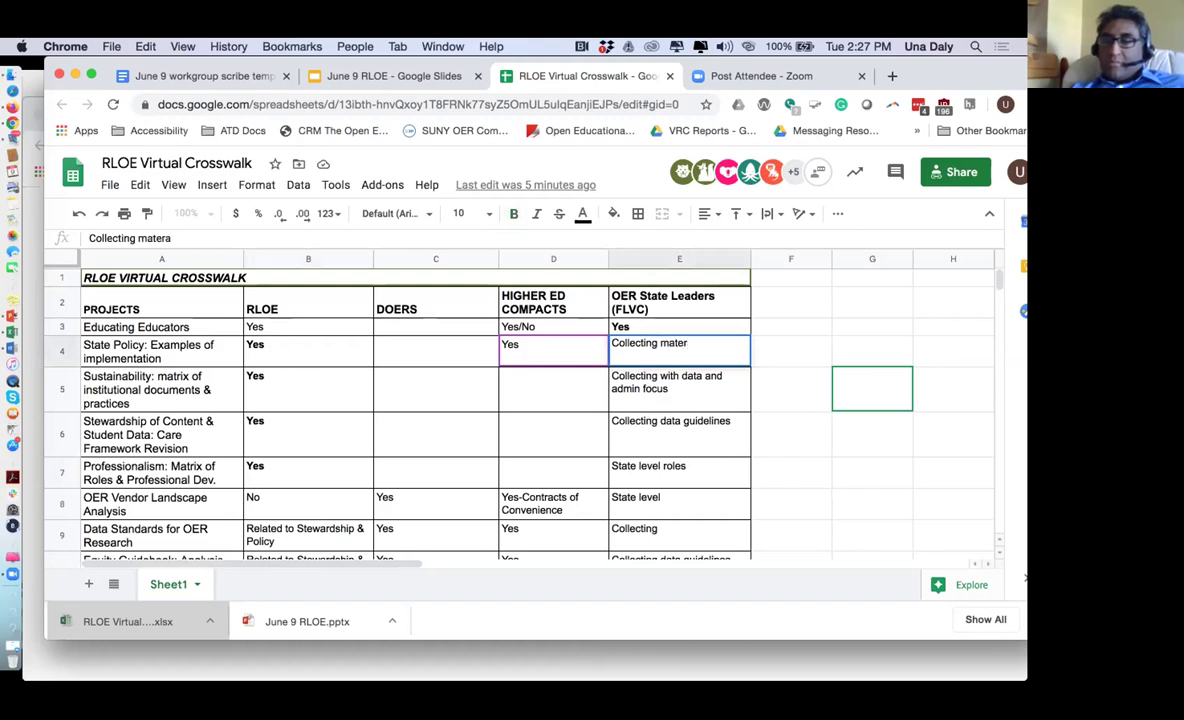
{"action": "type", "text": "ialsto"}
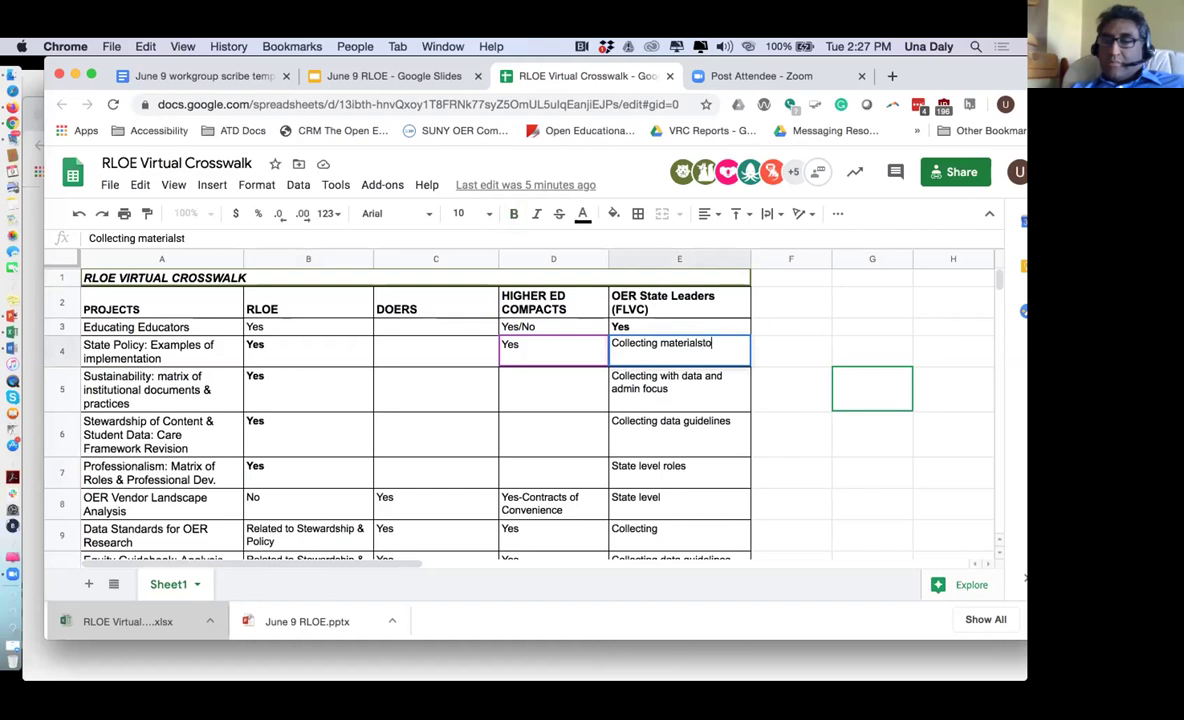
{"action": "key", "text": "BackSpace"}
{"action": "key", "text": "BackSpace"}
{"action": "key", "text": "BackSpace"}
{"action": "type", "text": "t"}
{"action": "key", "text": "BackSpace"}
{"action": "type", "text": "wh"}
{"action": "key", "text": "BackSpace"}
{"action": "type", "text": "hich can con"}
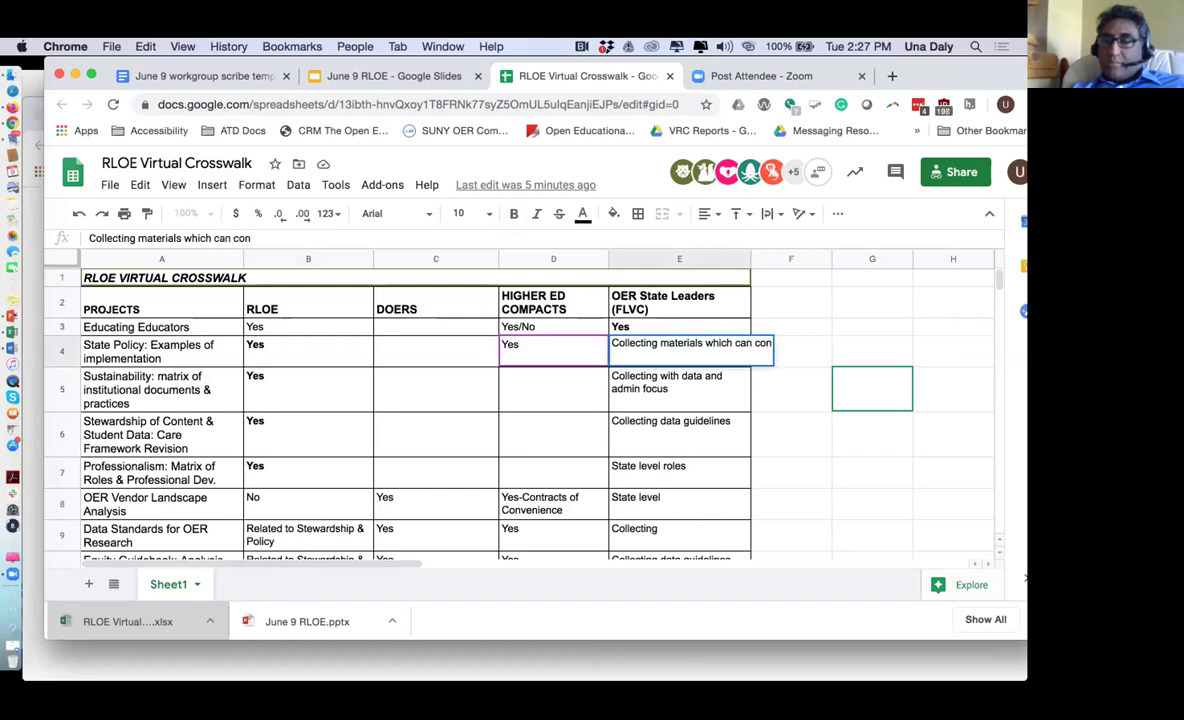
{"action": "type", "text": "tribute"}
{"action": "key", "text": "Return"}
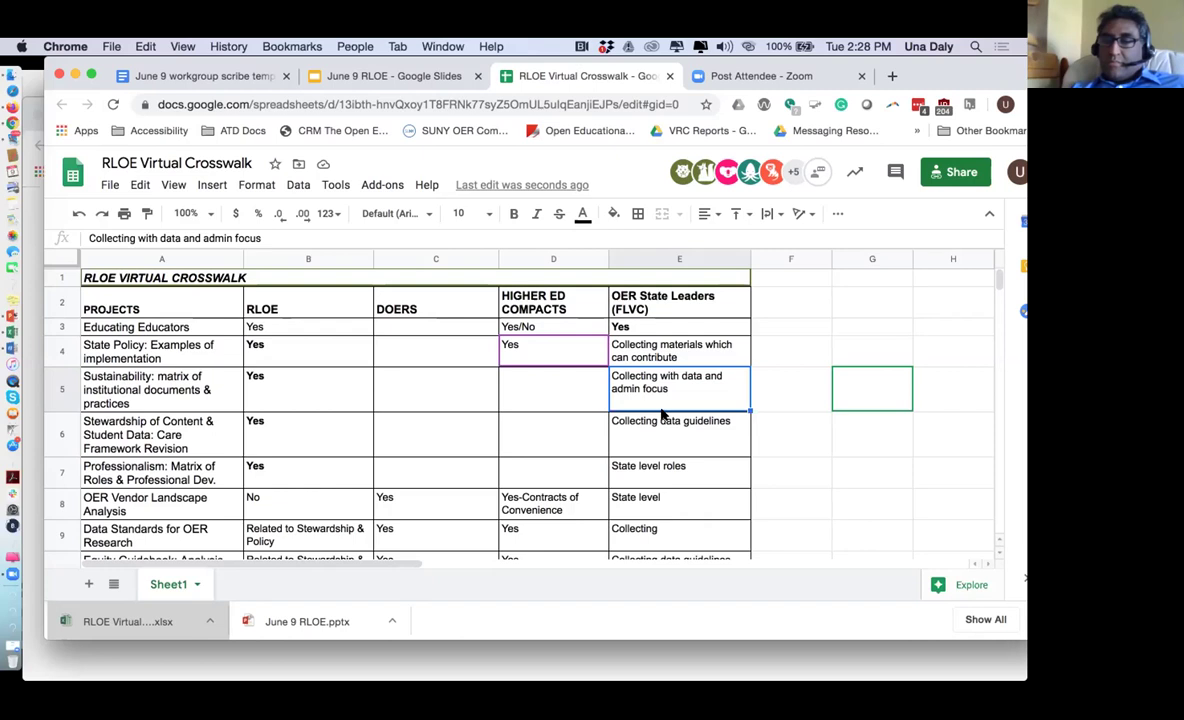
Add "(funding)" to the end of the Sustainability entry under OER State Leaders (E5)
{"action": "double_click", "coordinate": [725, 383]}
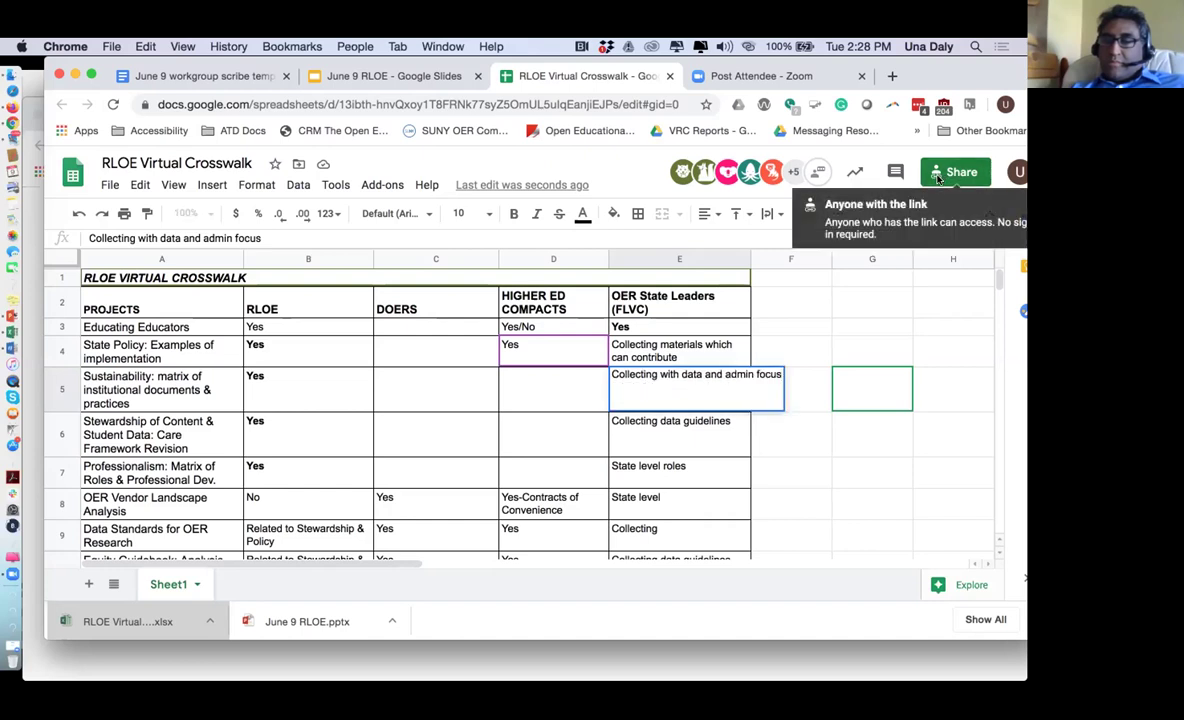
{"action": "left_click", "coordinate": [777, 373]}
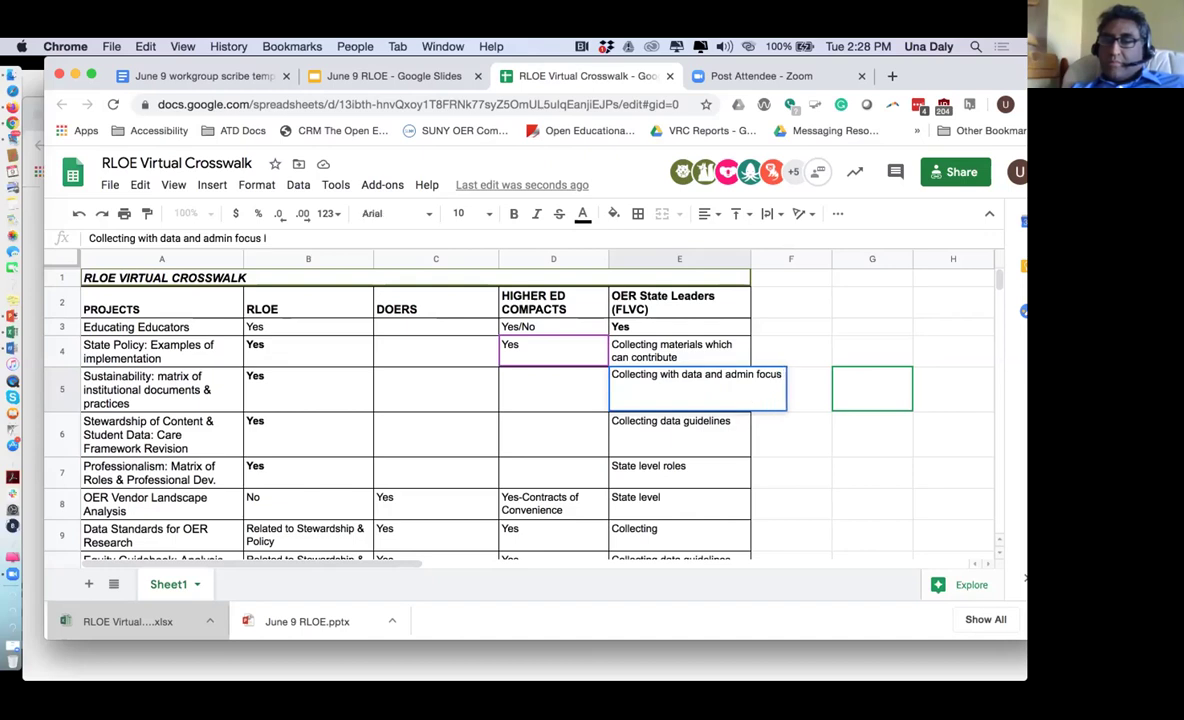
{"action": "type", "text": "(funding)"}
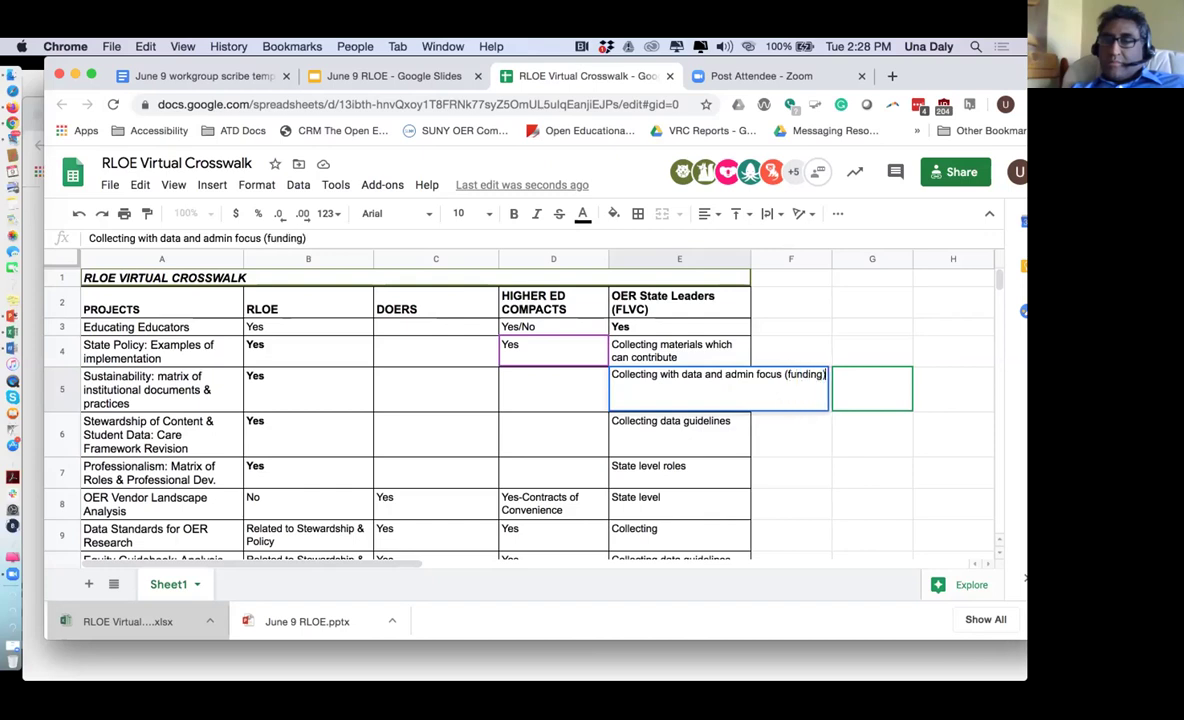
{"action": "key", "text": "Return"}
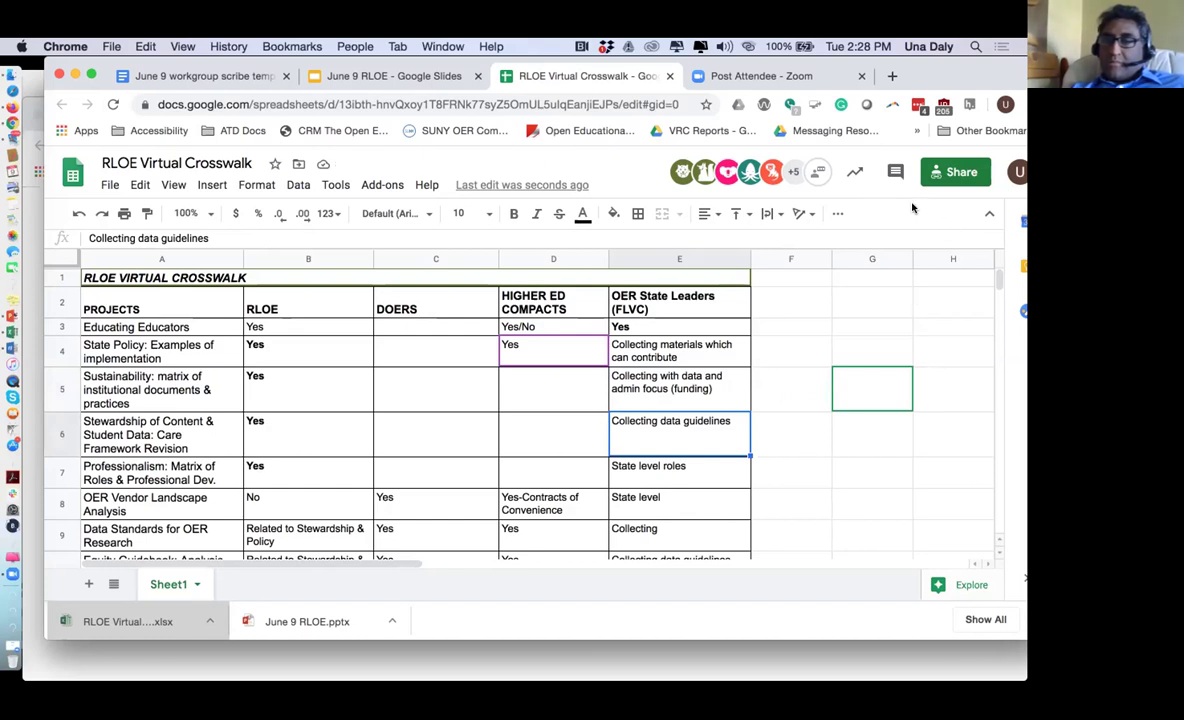
Enter "Compacts are government agencies -- not going anywhere." for the Sustainability project under Higher Ed Compacts (D5)
{"action": "left_click", "coordinate": [201, 446]}
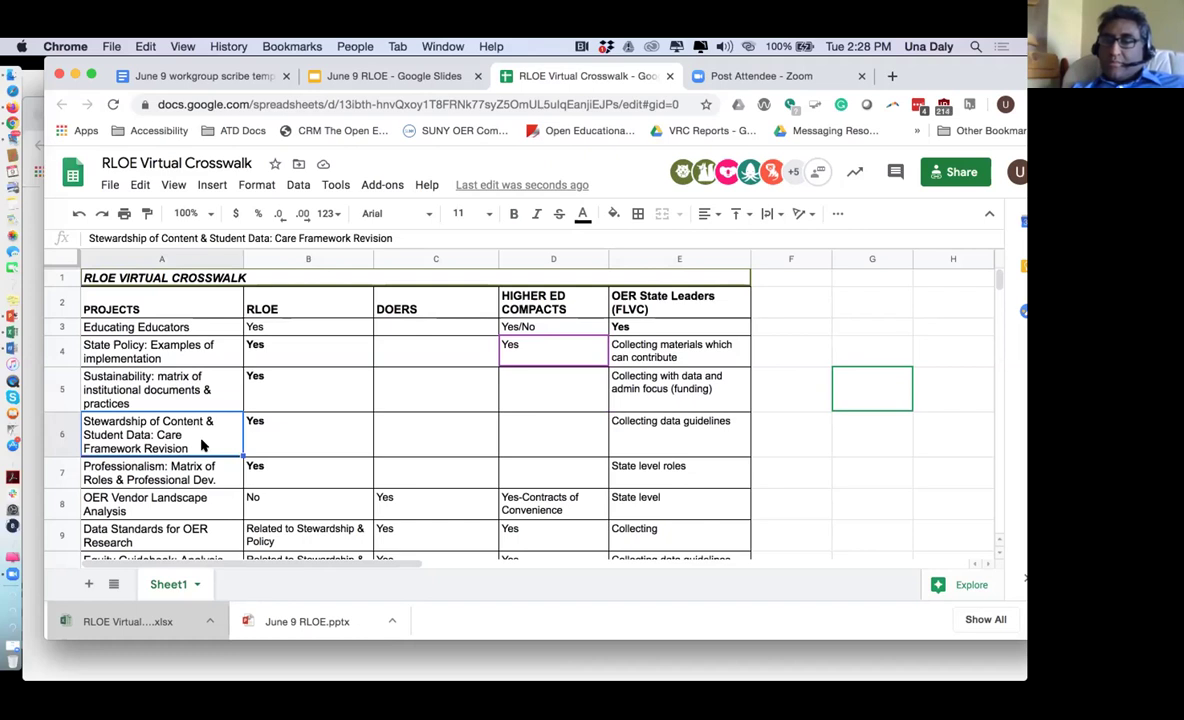
{"action": "left_click", "coordinate": [549, 398]}
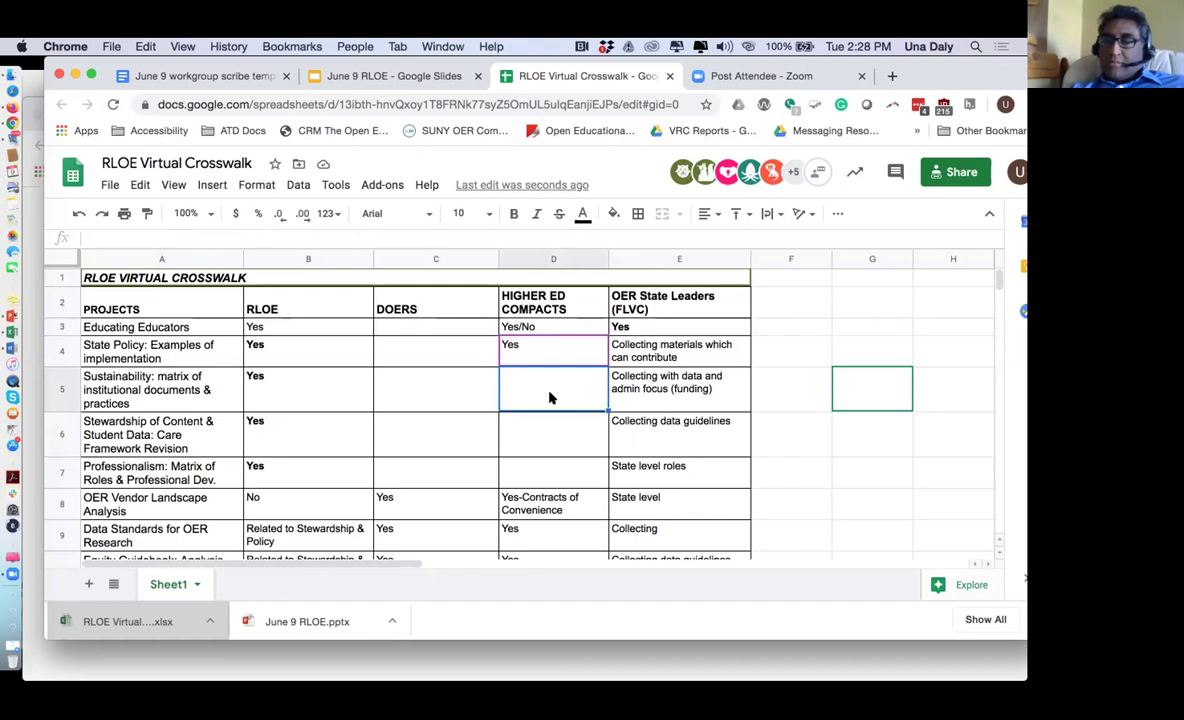
{"action": "type", "text": "Compacts are "}
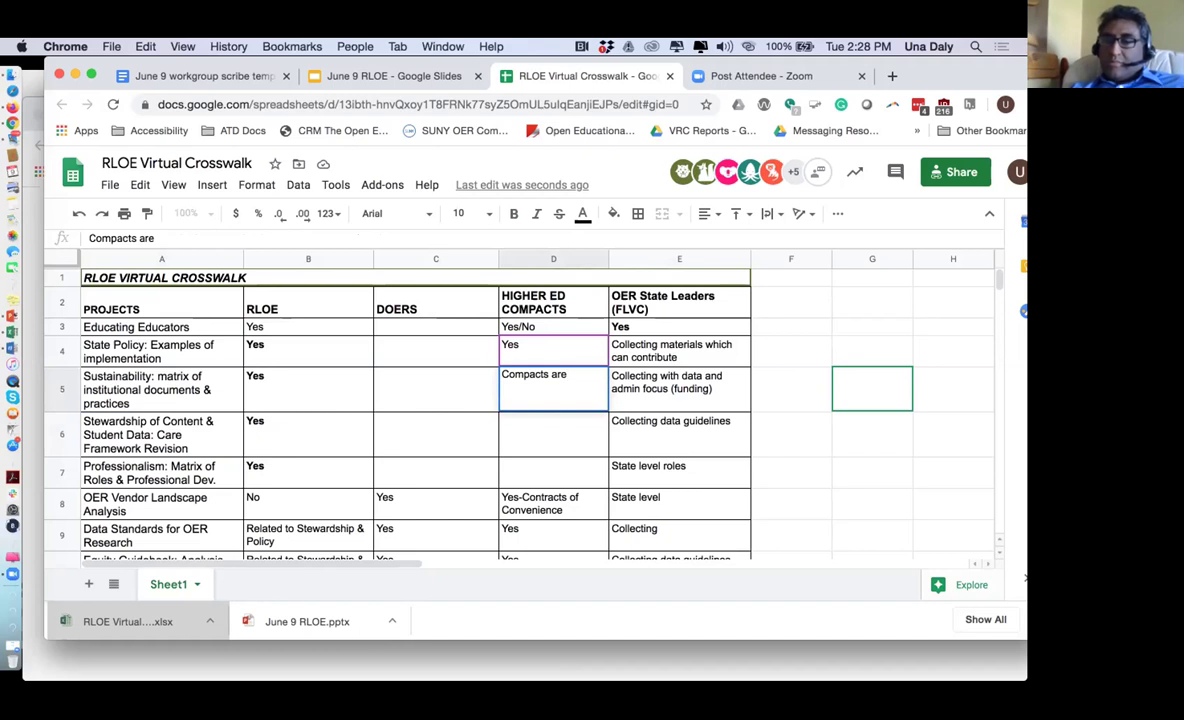
{"action": "type", "text": "governmen"}
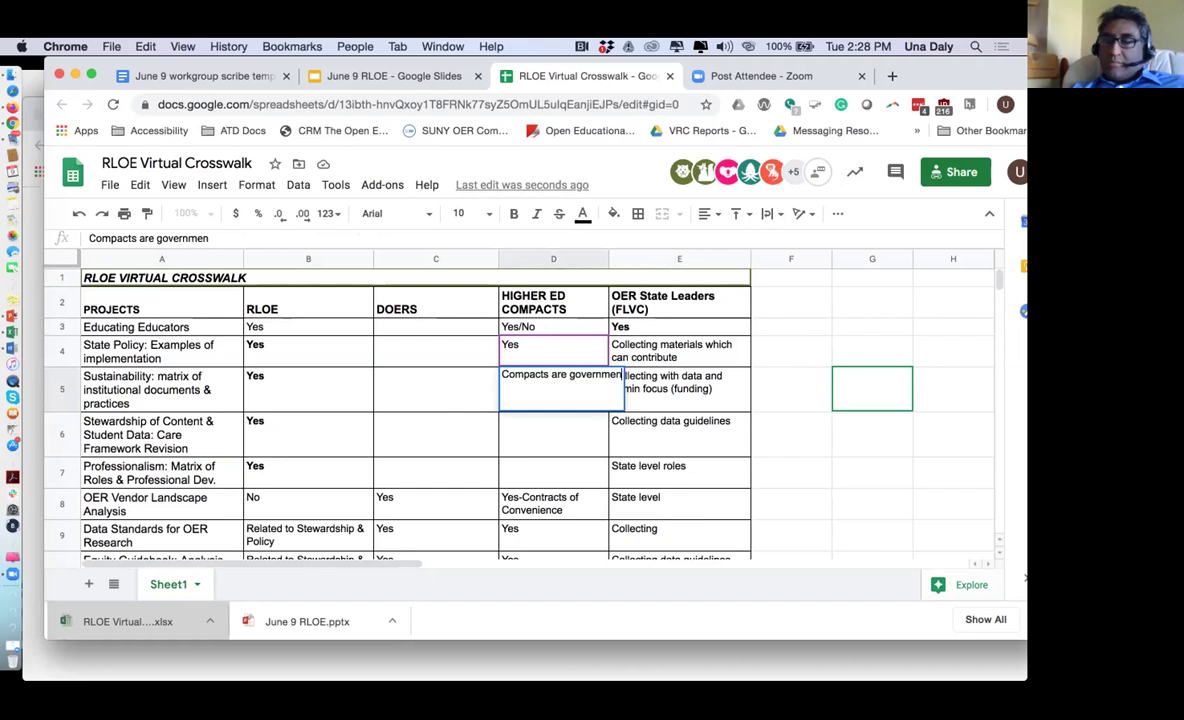
{"action": "type", "text": "t agencies"}
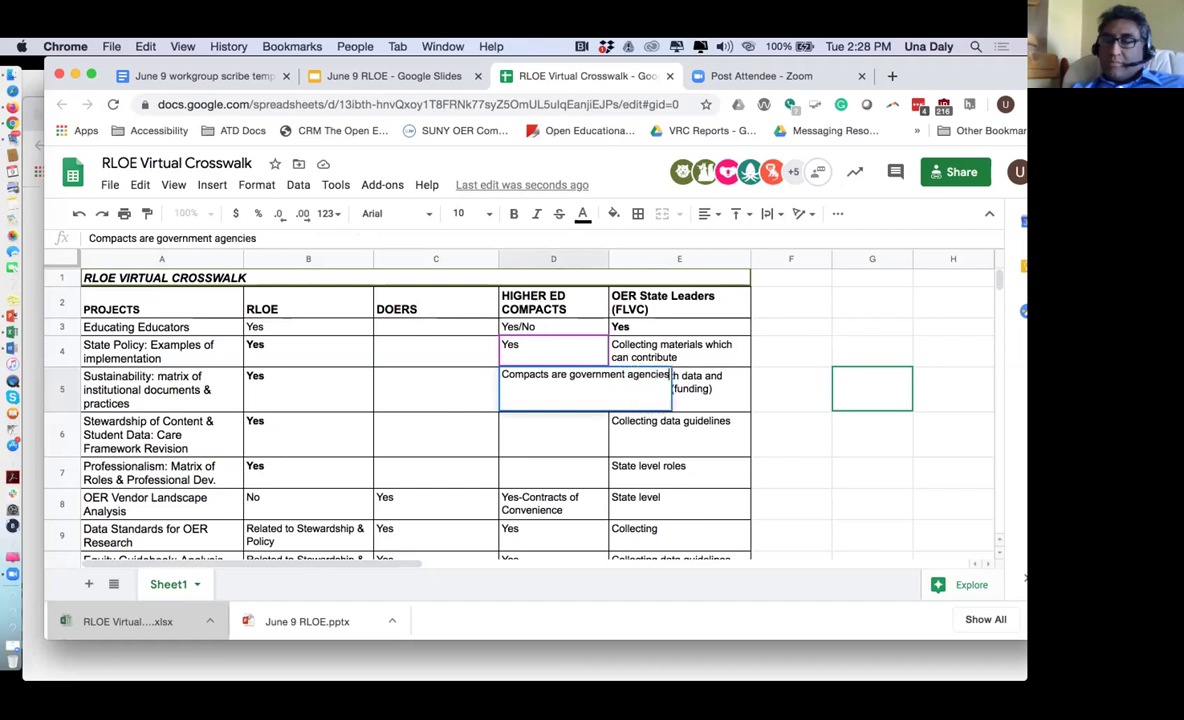
{"action": "type", "text": " -- not going anywhere."}
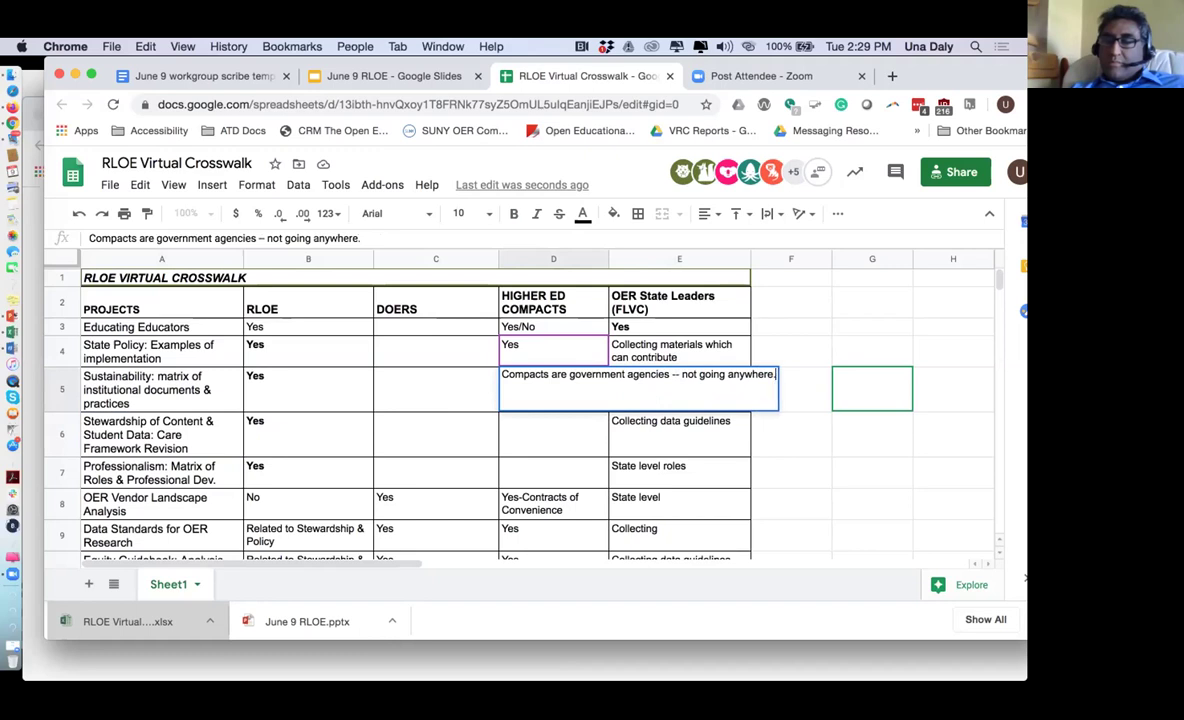
{"action": "key", "text": "Return"}
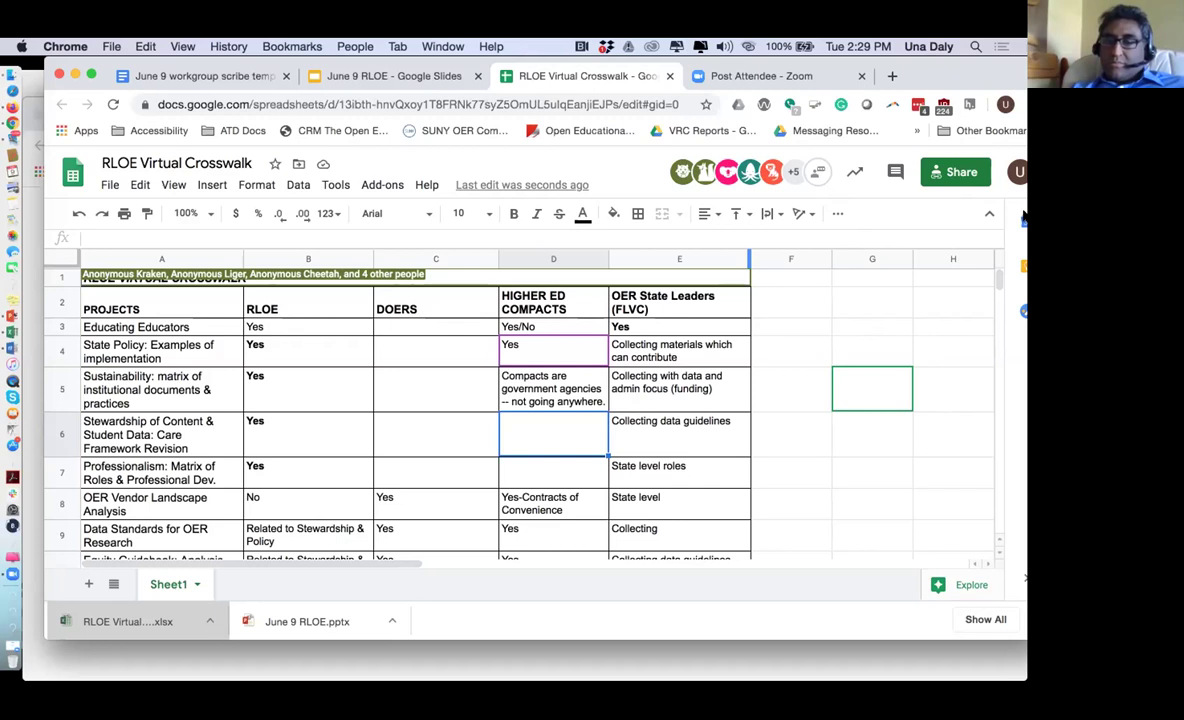
Extend the Stewardship entry under OER State Leaders (E6) to read "Collecting data guidelines, developing nationwide data template"
{"action": "left_click", "coordinate": [710, 424]}
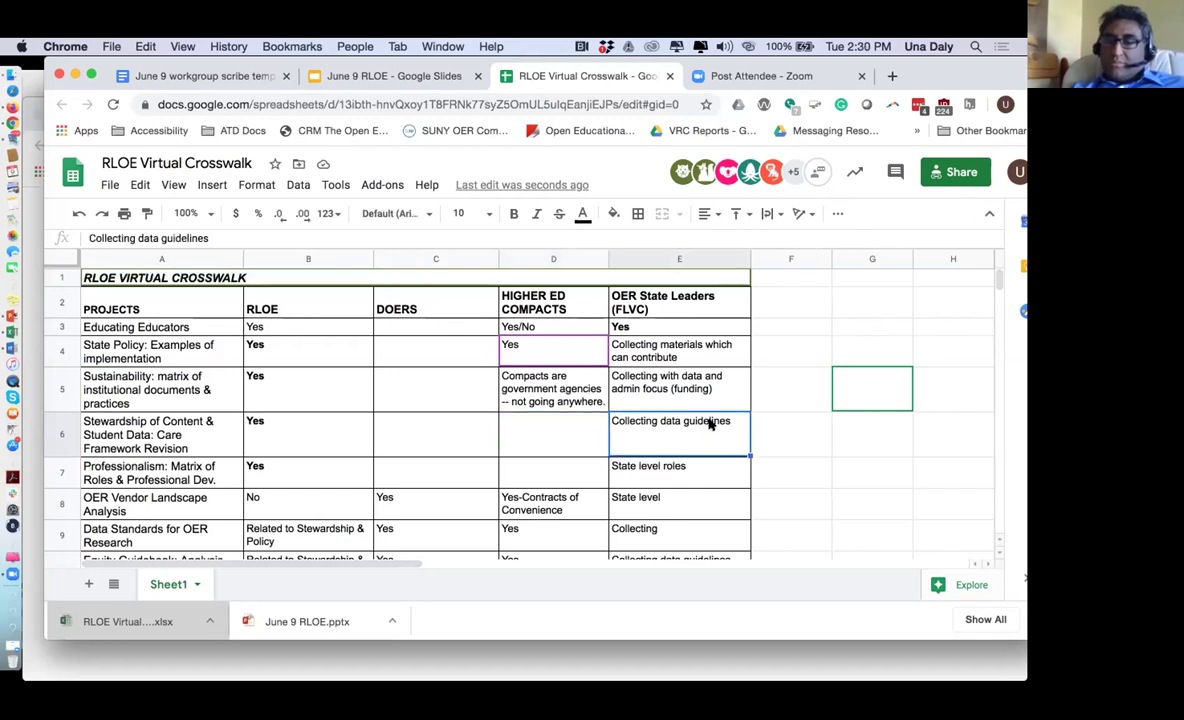
{"action": "double_click", "coordinate": [724, 422]}
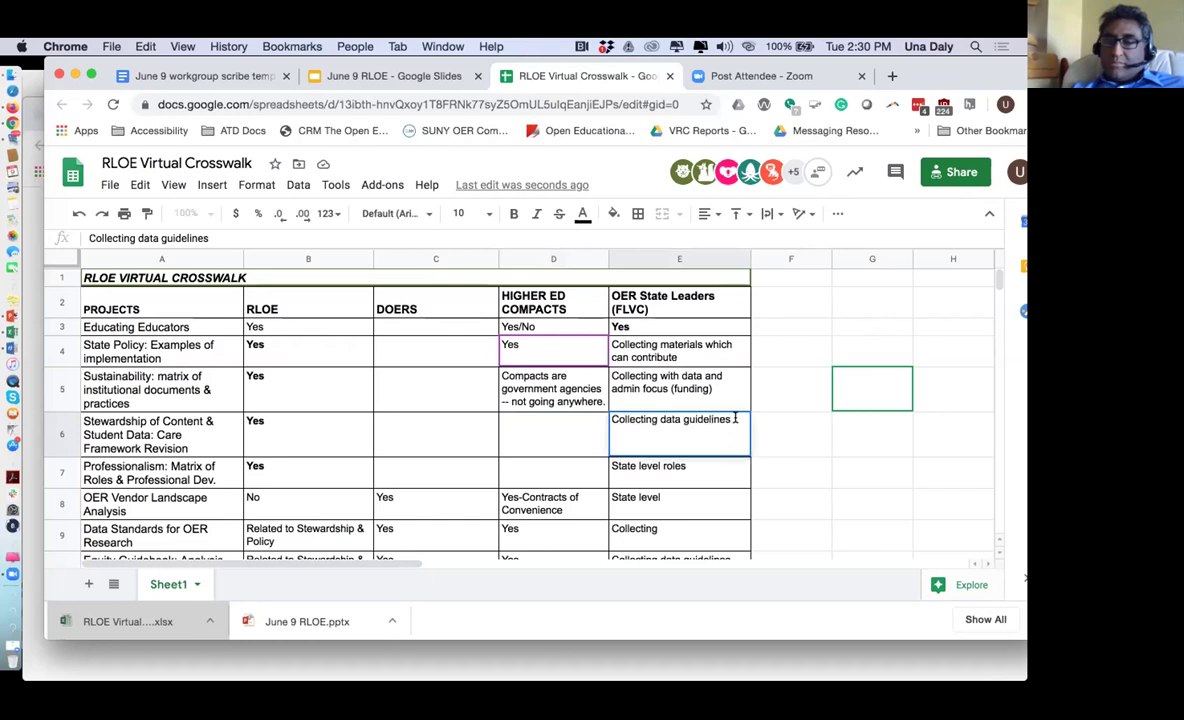
{"action": "type", "text": ", develo"}
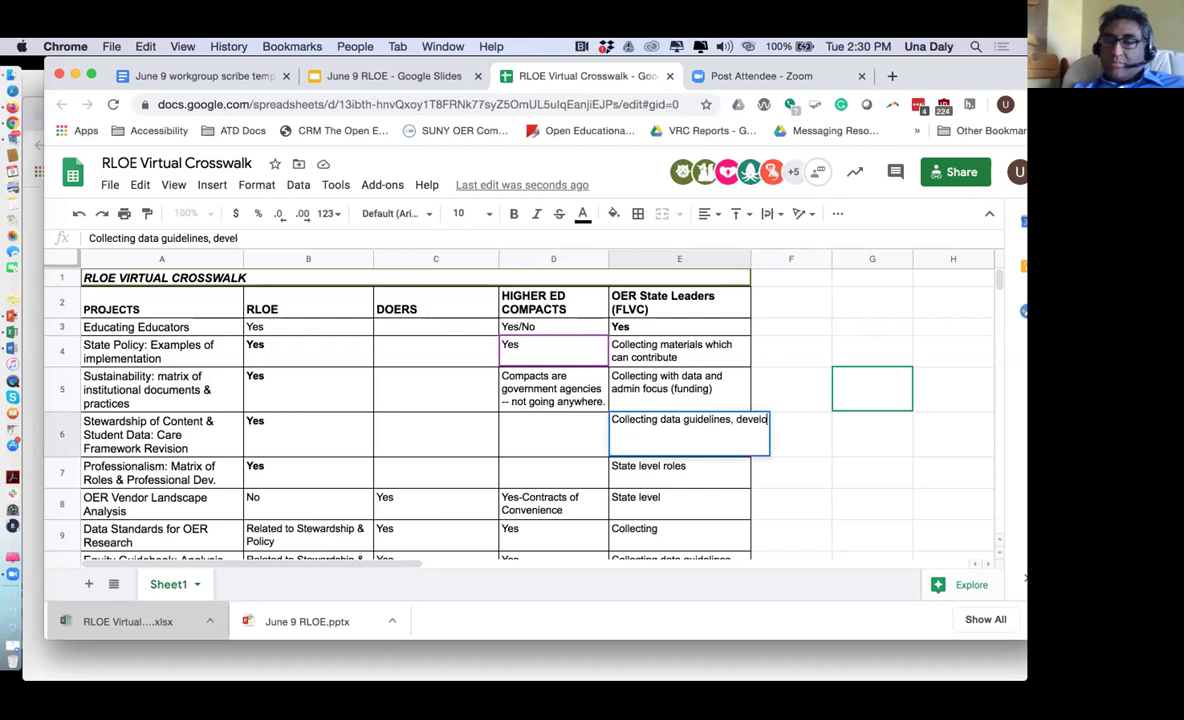
{"action": "type", "text": "ping rati"}
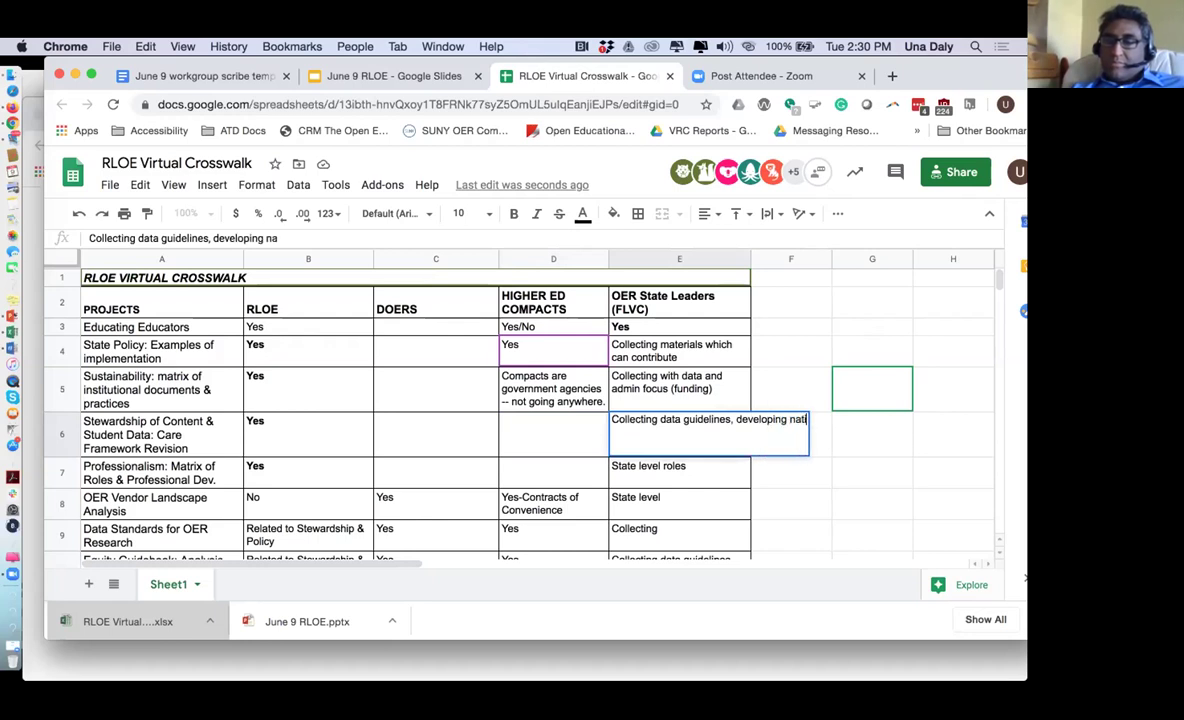
{"action": "type", "text": "onwide dat"}
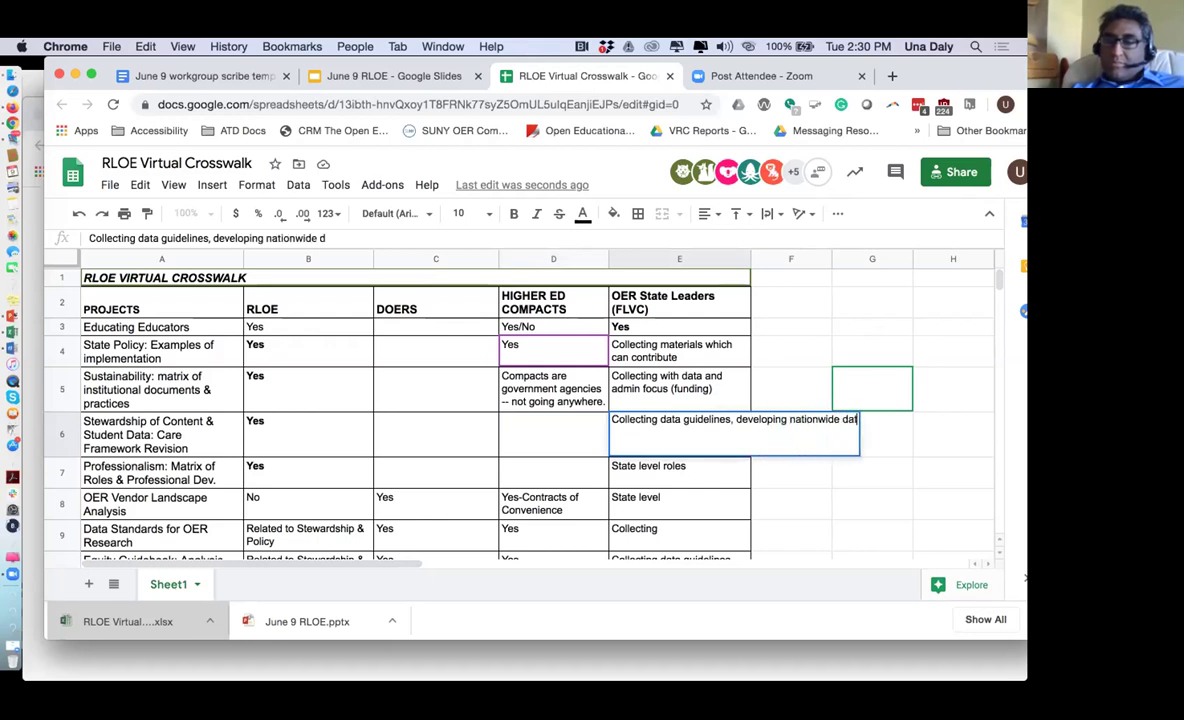
{"action": "type", "text": "a template"}
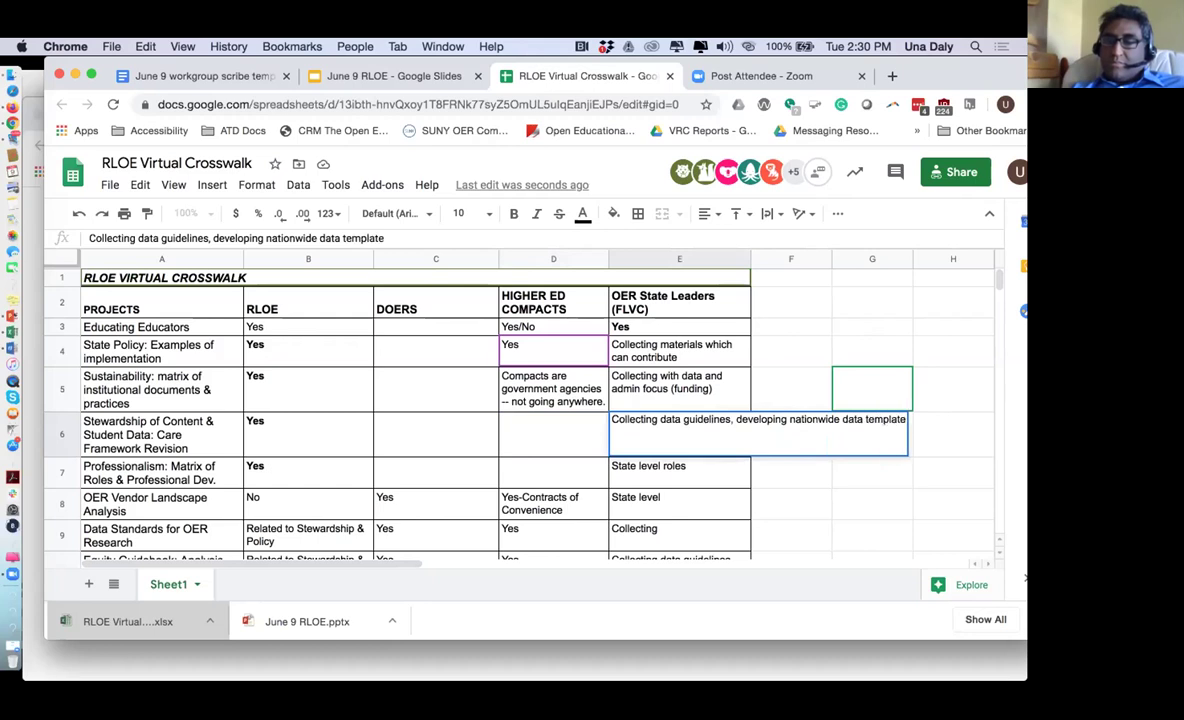
{"action": "key", "text": "Return"}
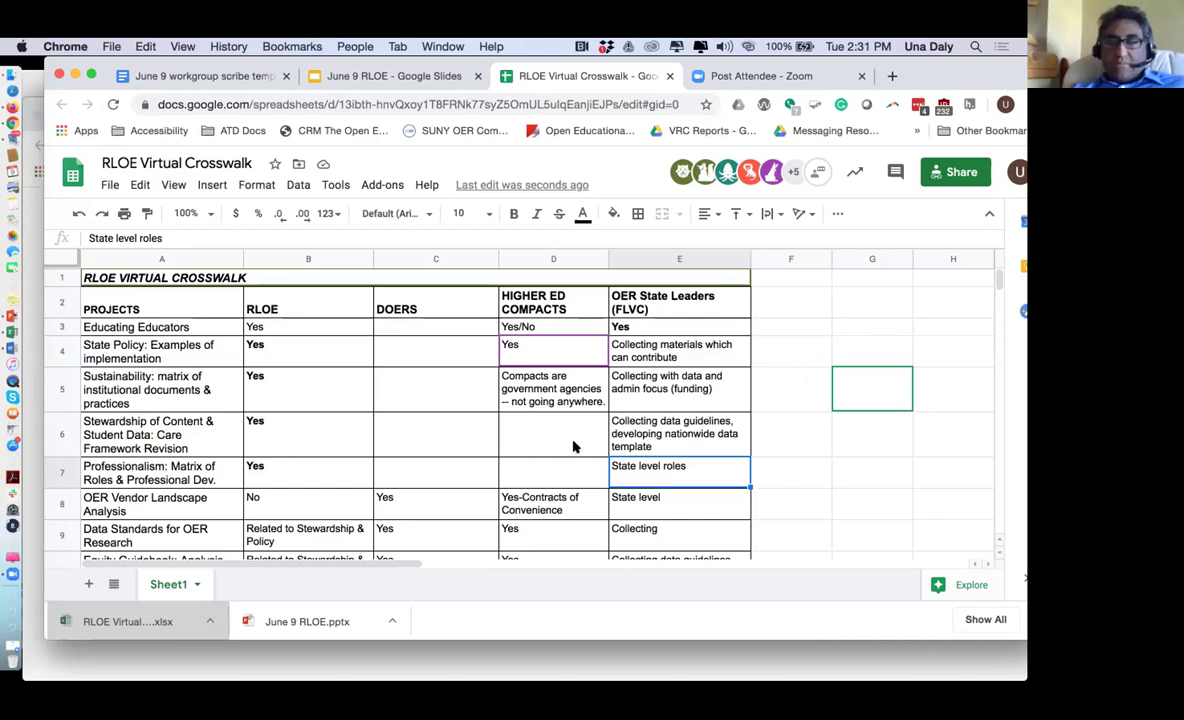
Enter "opportunity to collaborate" for the Stewardship of Content & Student Data project under DOERS (C6)
{"action": "left_click", "coordinate": [461, 440]}
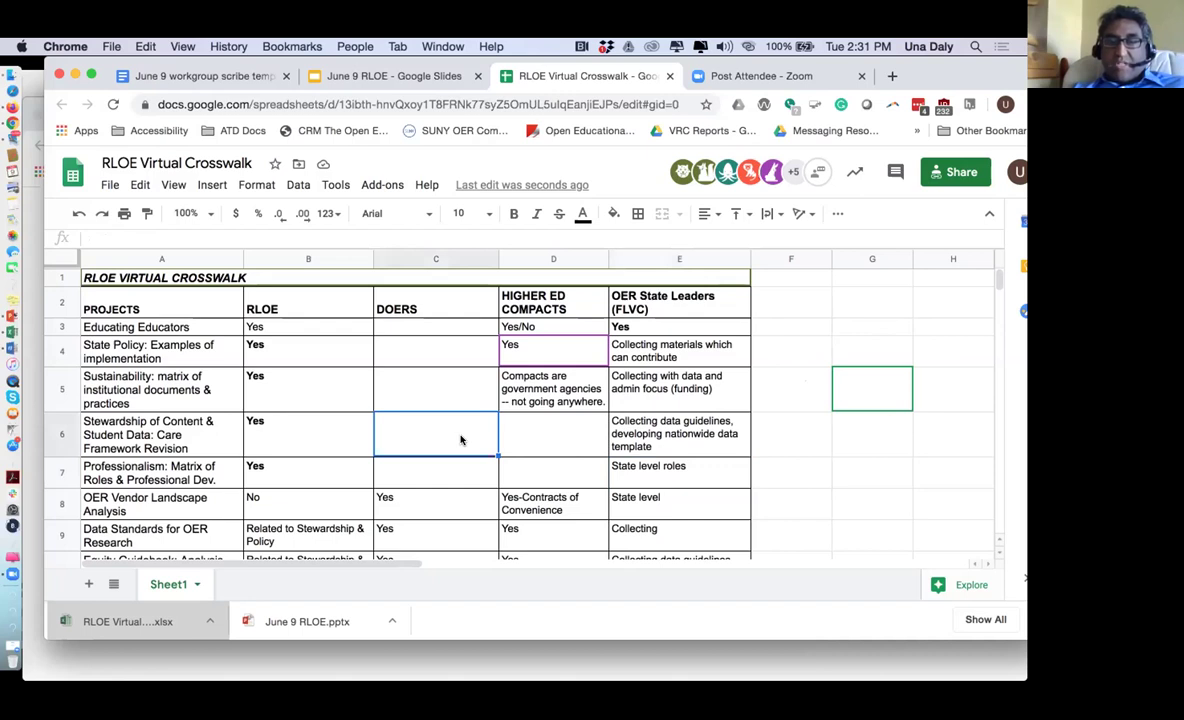
{"action": "type", "text": "opportunity to"}
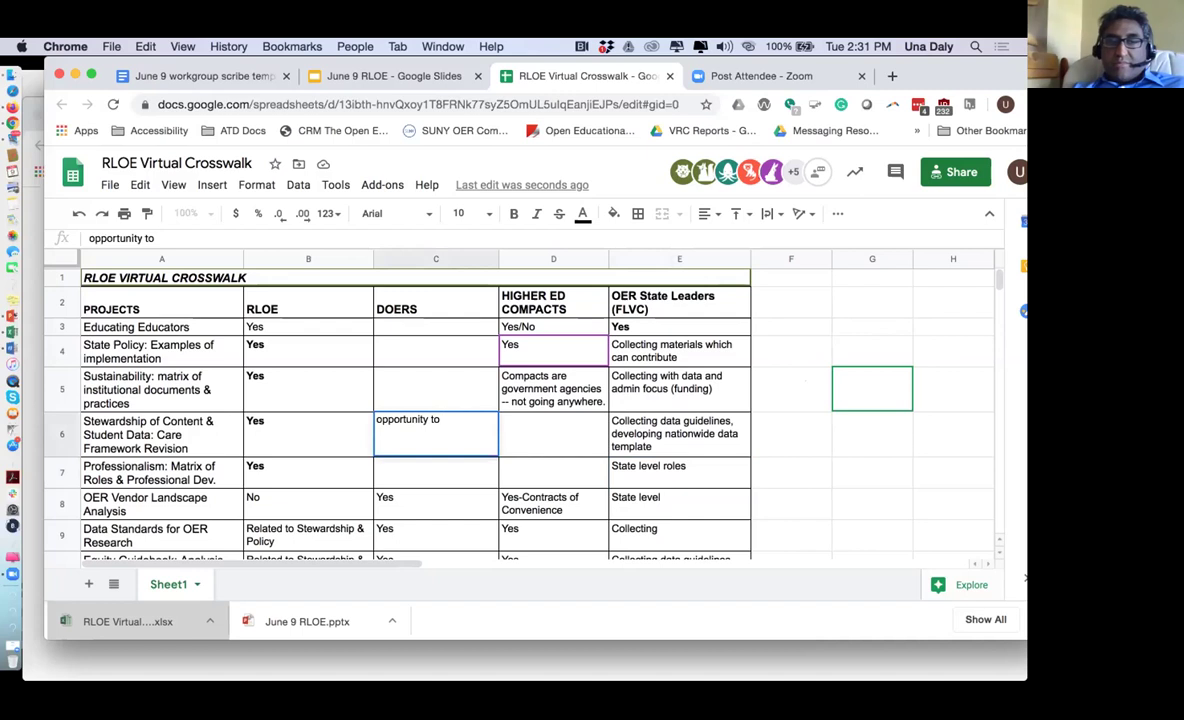
{"action": "type", "text": " collaborate"}
{"action": "key", "text": "Return"}
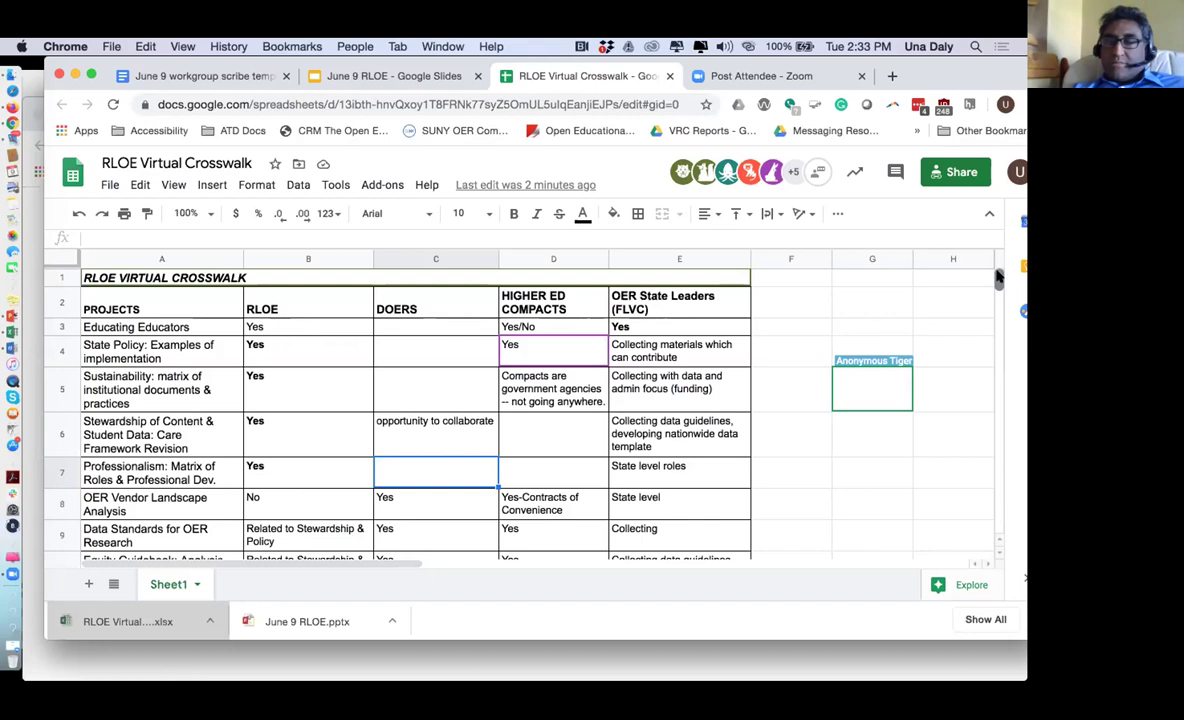
Extend the OER Vendor Landscape Analysis entry under DOERS (C8) to read "Yes (short paper, nearly done)"
{"action": "scroll", "coordinate": [997, 278], "scroll_direction": "down", "scroll_amount": 4}
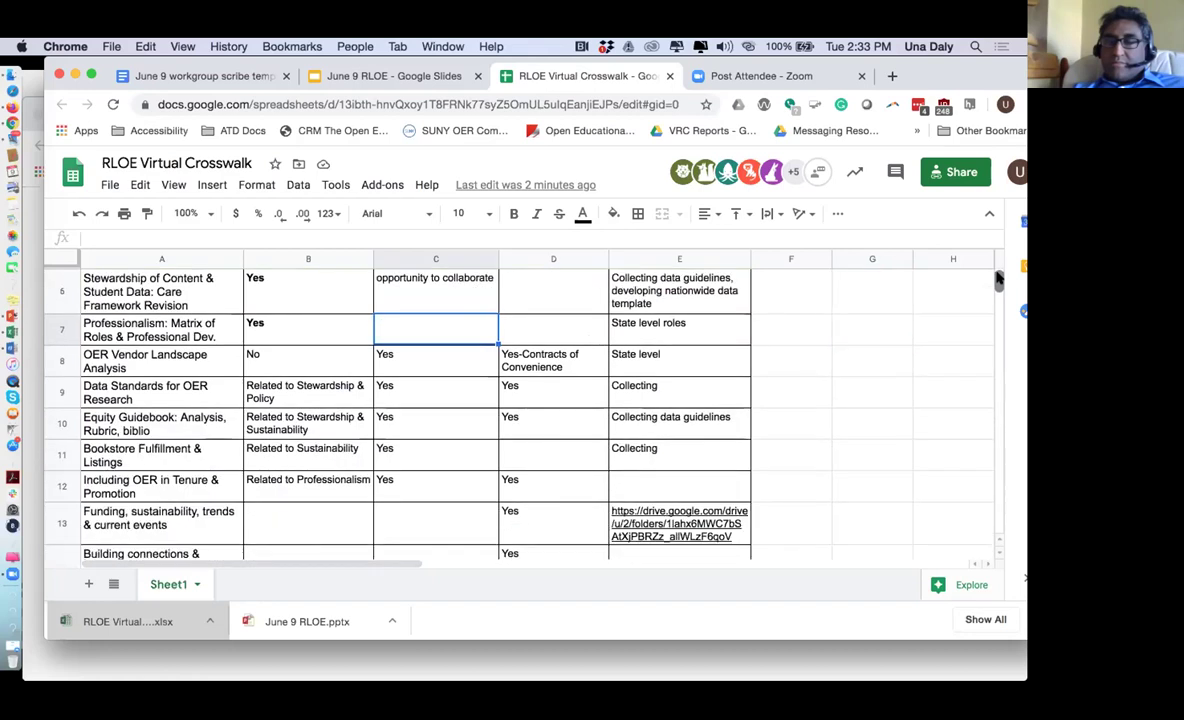
{"action": "left_click", "coordinate": [291, 368]}
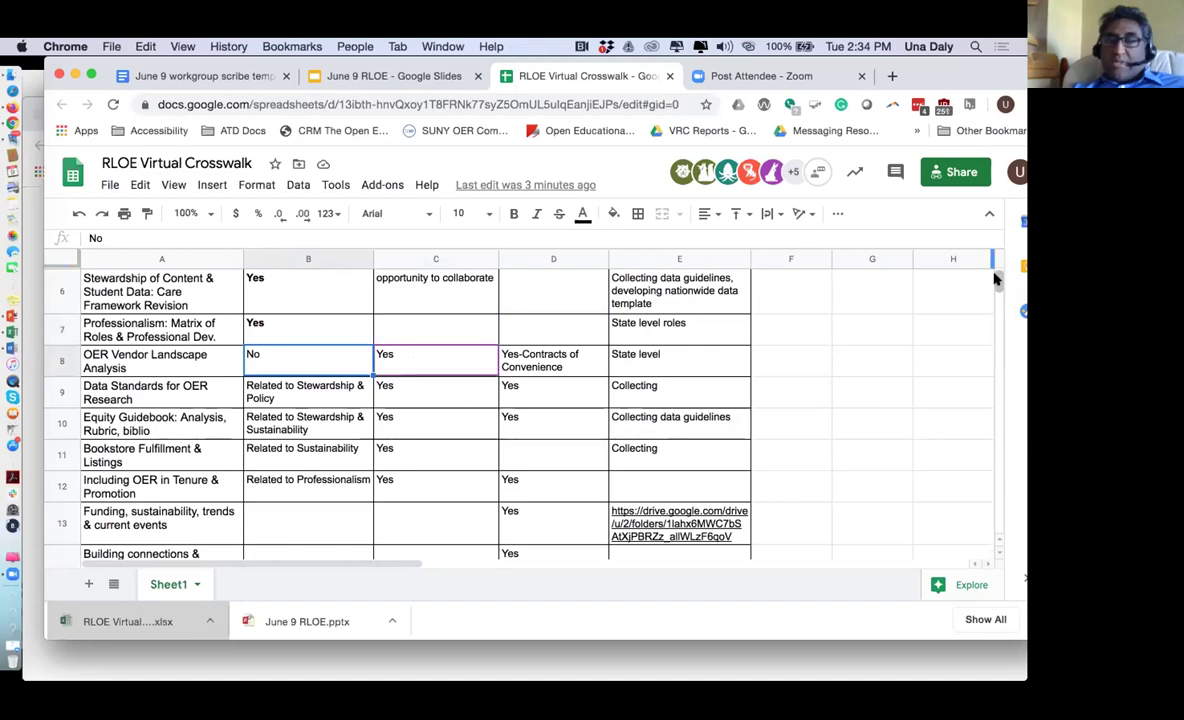
{"action": "scroll", "coordinate": [994, 280], "scroll_direction": "up", "scroll_amount": 5}
{"action": "scroll", "coordinate": [996, 280], "scroll_direction": "down", "scroll_amount": 3}
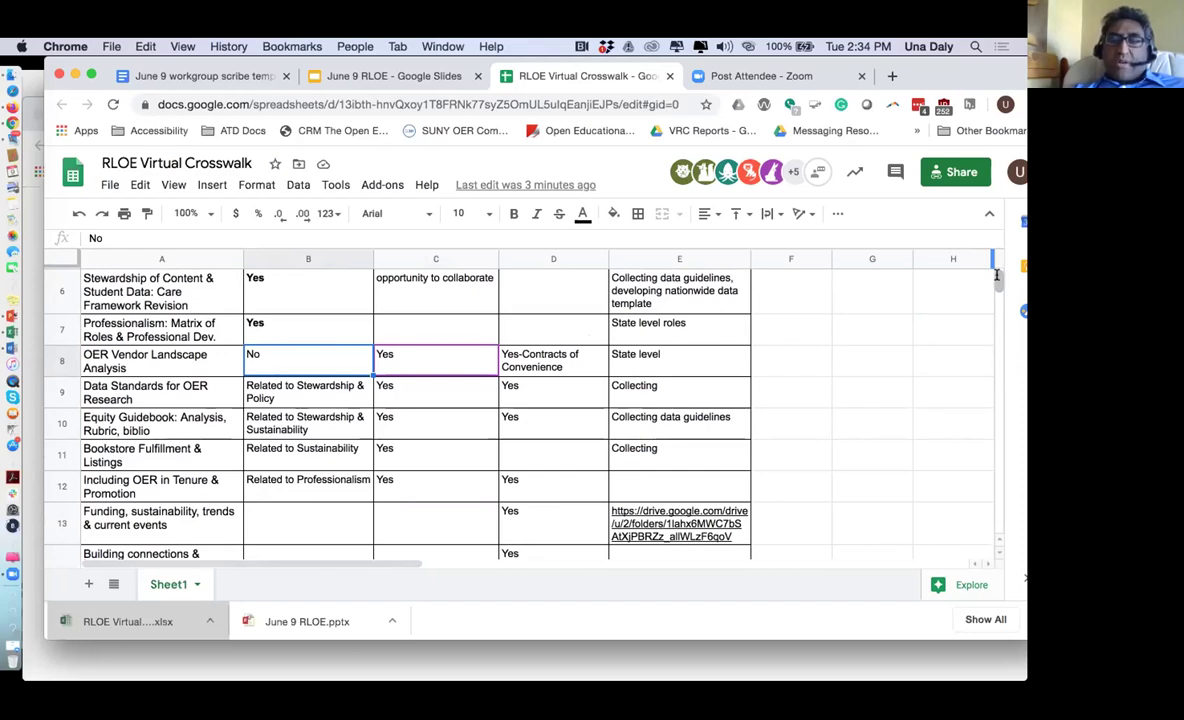
{"action": "double_click", "coordinate": [380, 358]}
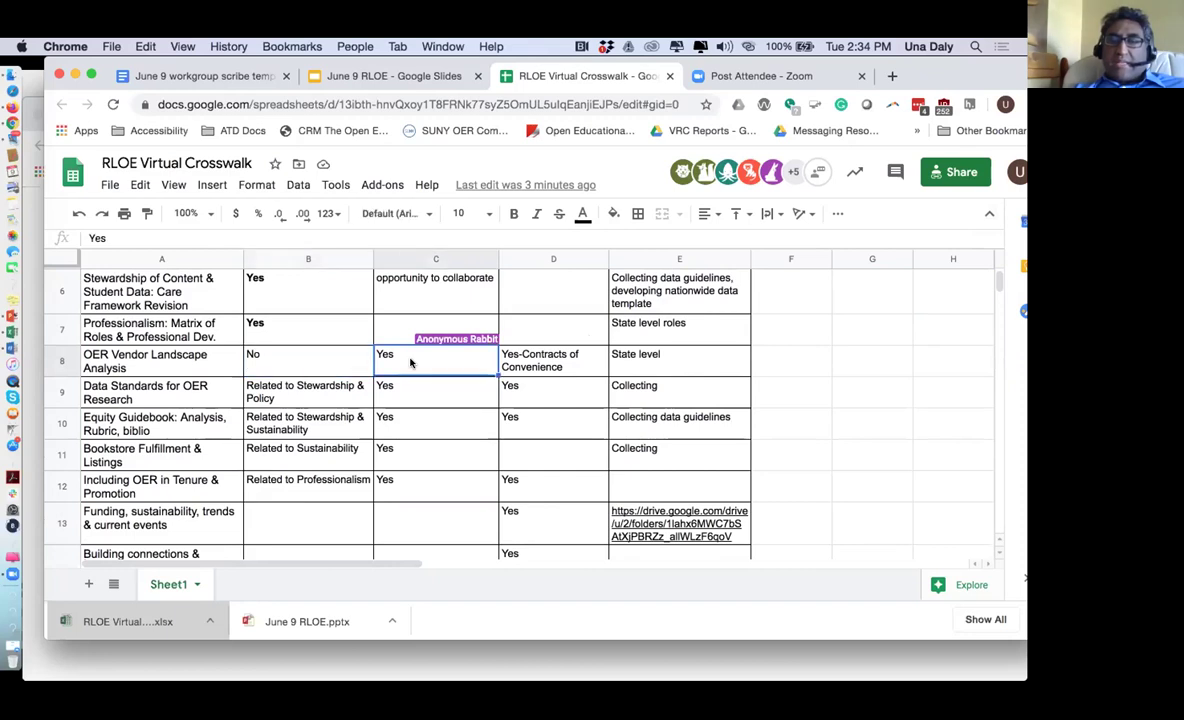
{"action": "type", "text": "(s"}
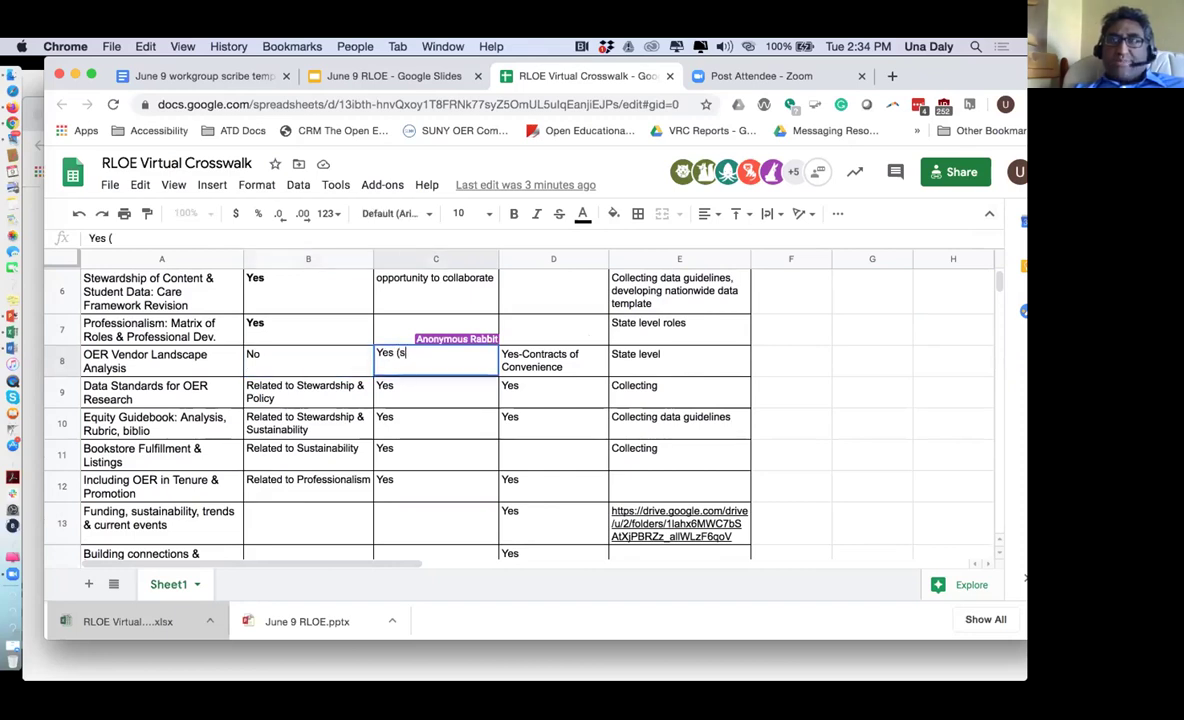
{"action": "type", "text": "hort paper"}
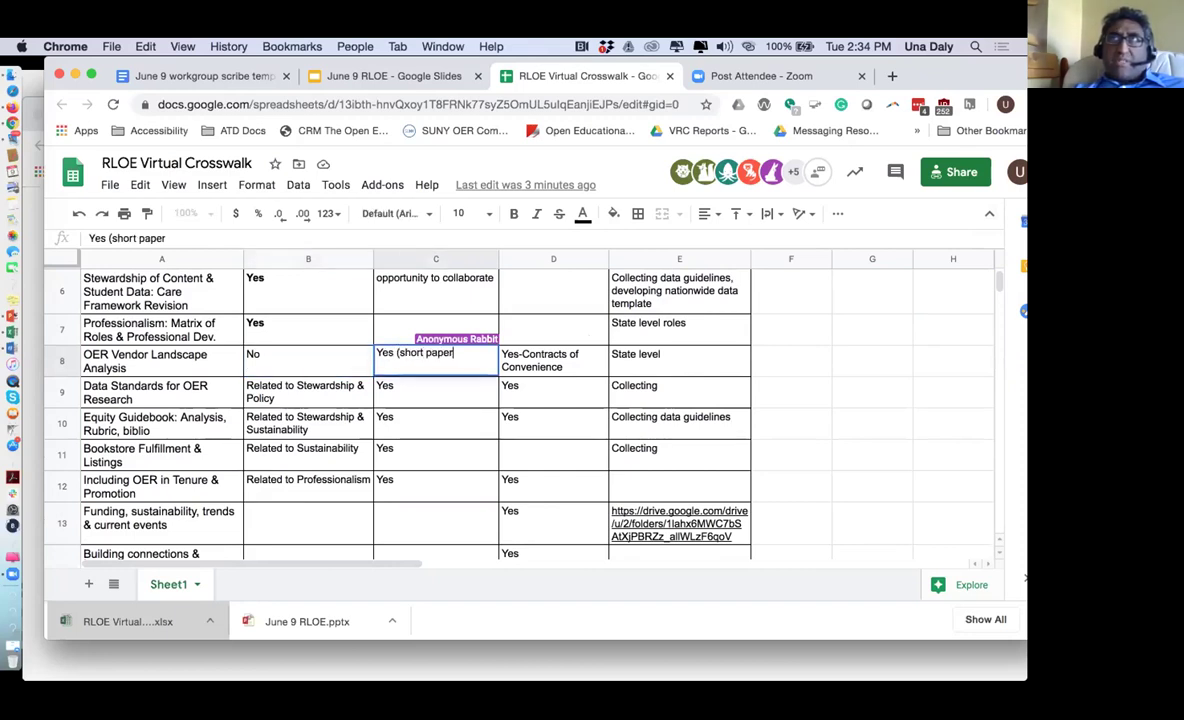
{"action": "type", "text": ", nearly done)"}
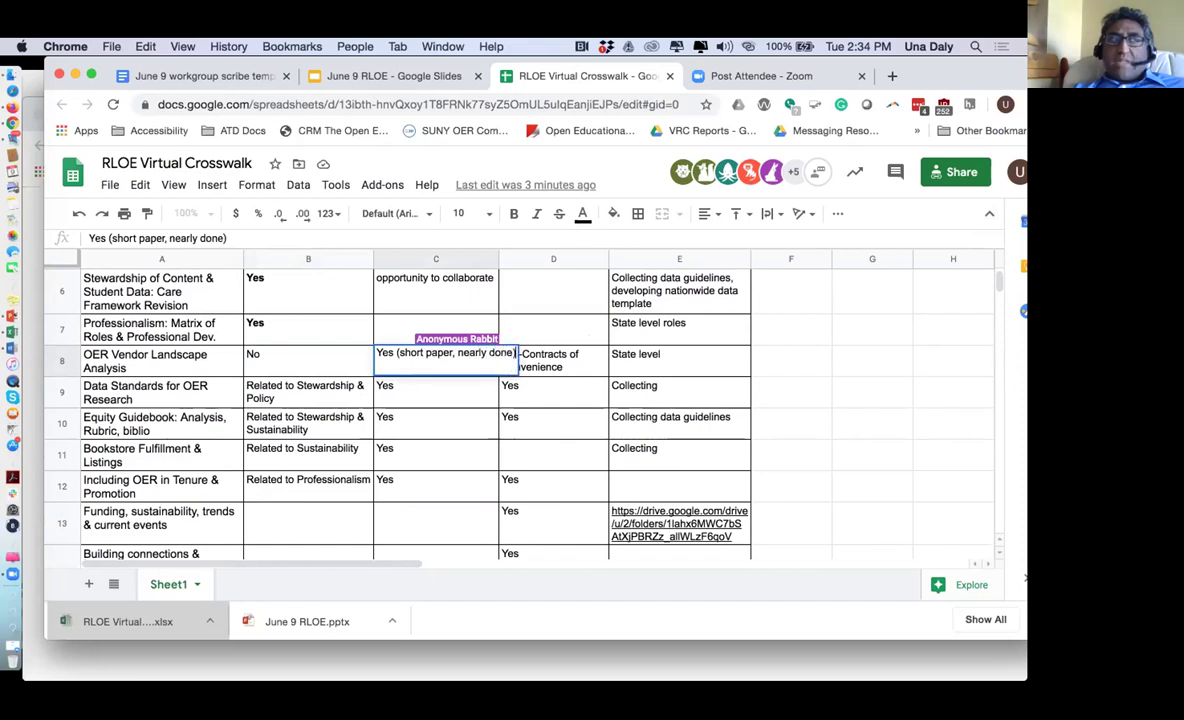
{"action": "key", "text": "Return"}
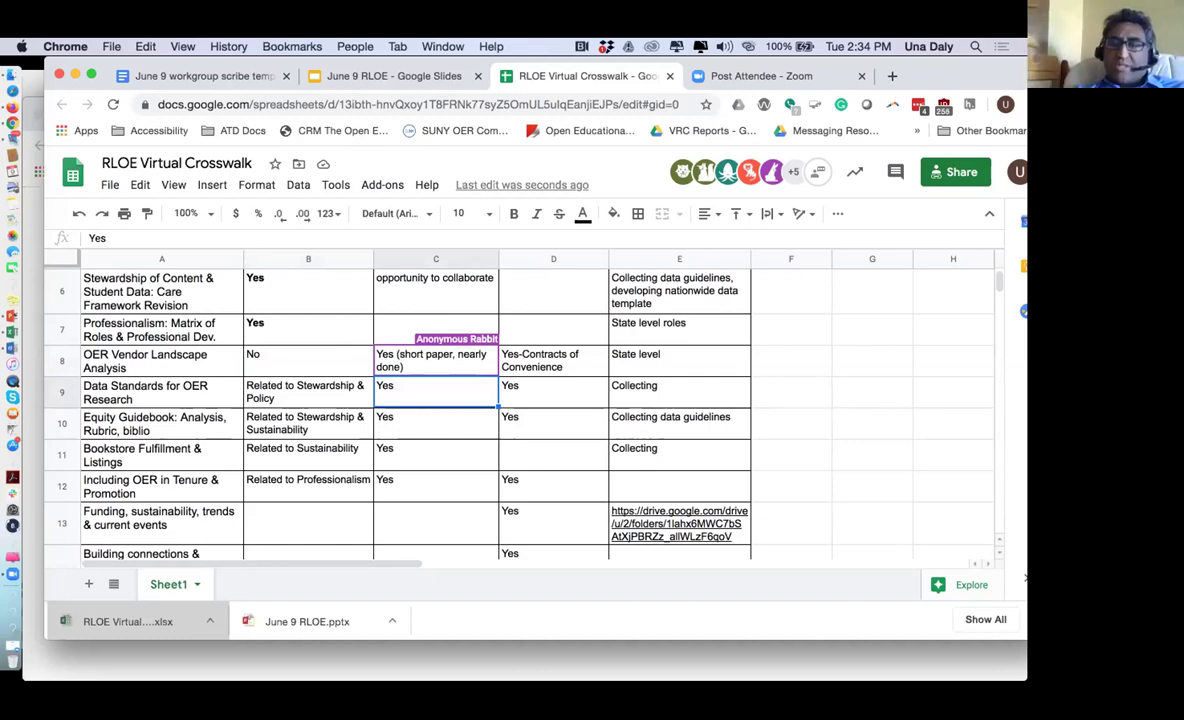
Append "commercial options" after the parenthesised note in the OER Vendor Landscape Analysis entry under DOERS (C8), separated by a space
{"action": "left_click", "coordinate": [434, 370]}
{"action": "double_click", "coordinate": [434, 363]}
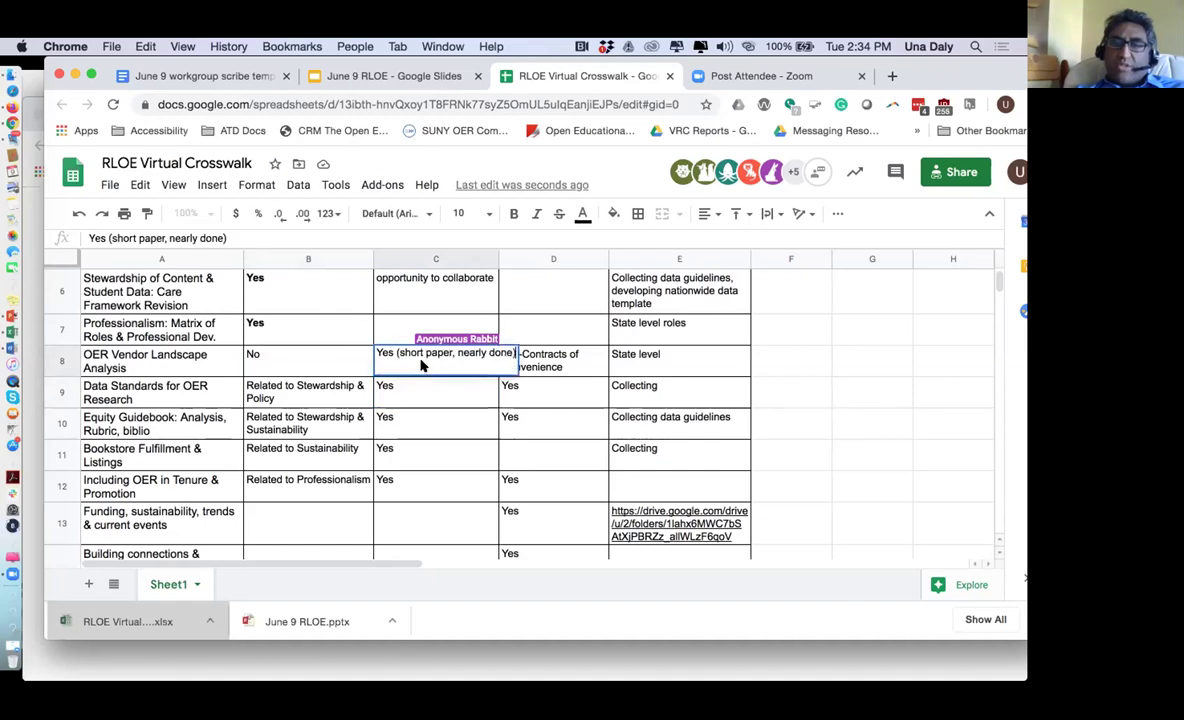
{"action": "type", "text": "commr"}
{"action": "type", "text": "rcial opet"}
{"action": "key", "text": "BackSpace"}
{"action": "key", "text": "BackSpace"}
{"action": "type", "text": "tions"}
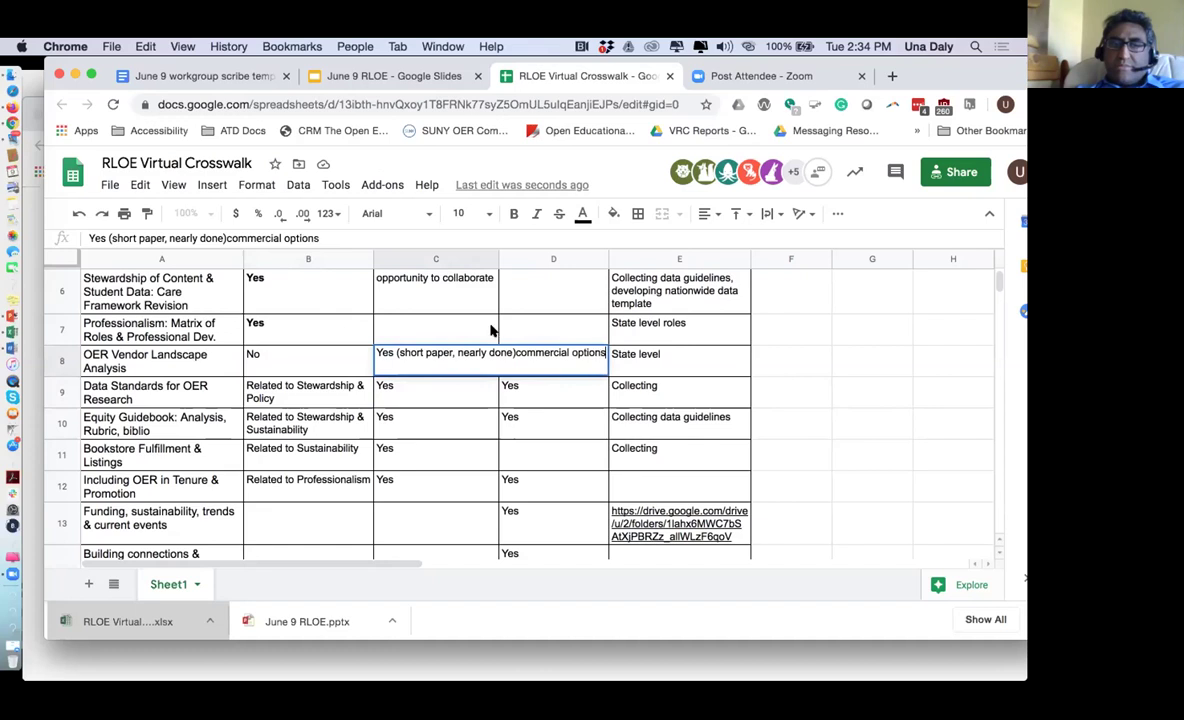
{"action": "left_click", "coordinate": [517, 352]}
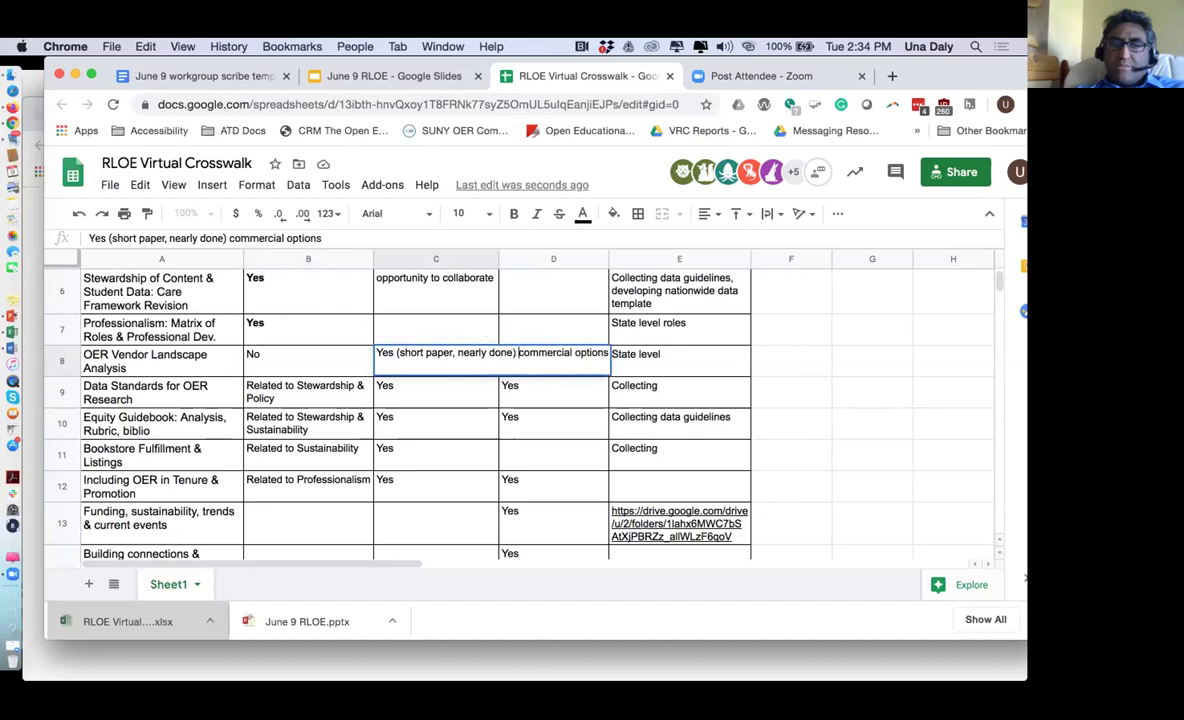
{"action": "key", "text": "Return"}
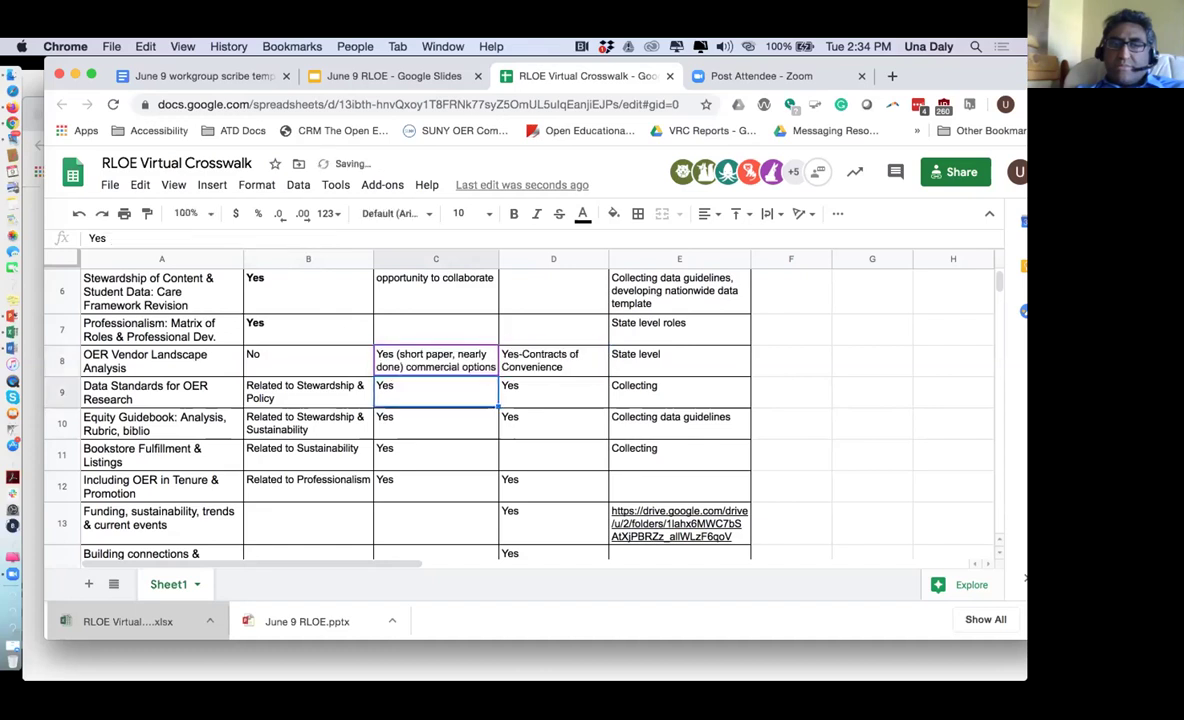
Extend the OER Vendor Landscape Analysis entry under OER State Leaders (E8) to read "State level: experiences with vendors"
{"action": "left_click", "coordinate": [690, 357]}
{"action": "double_click", "coordinate": [670, 353]}
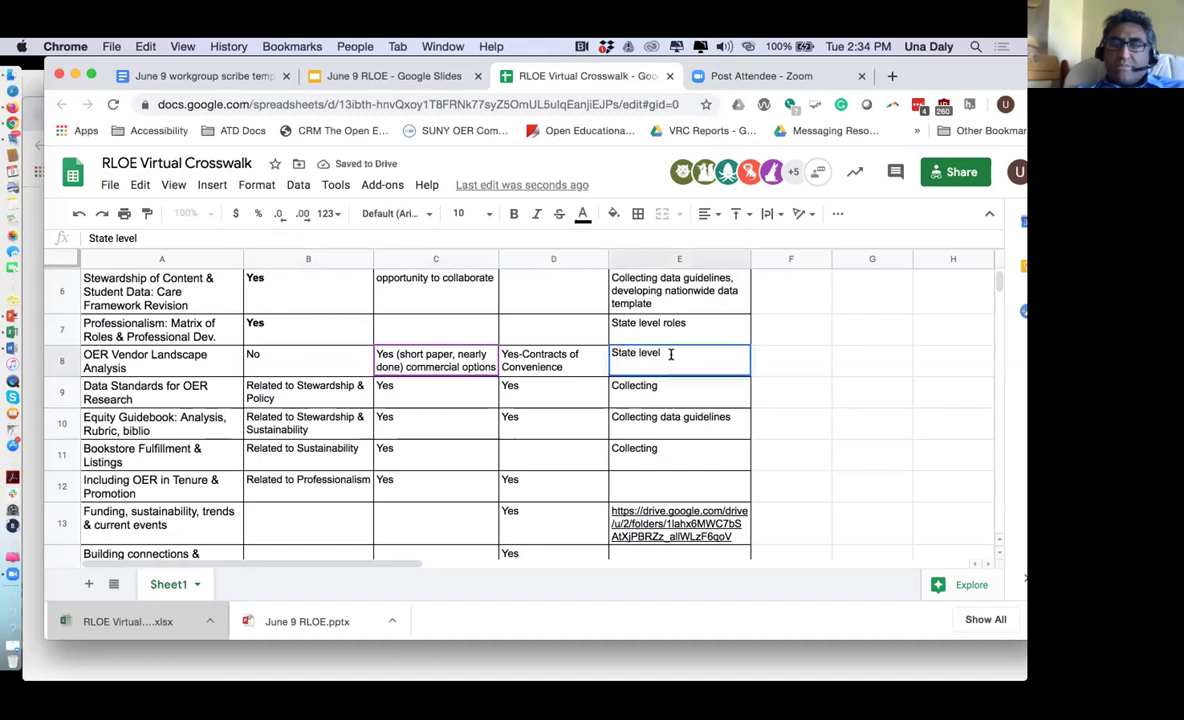
{"action": "type", "text": ": epxe"}
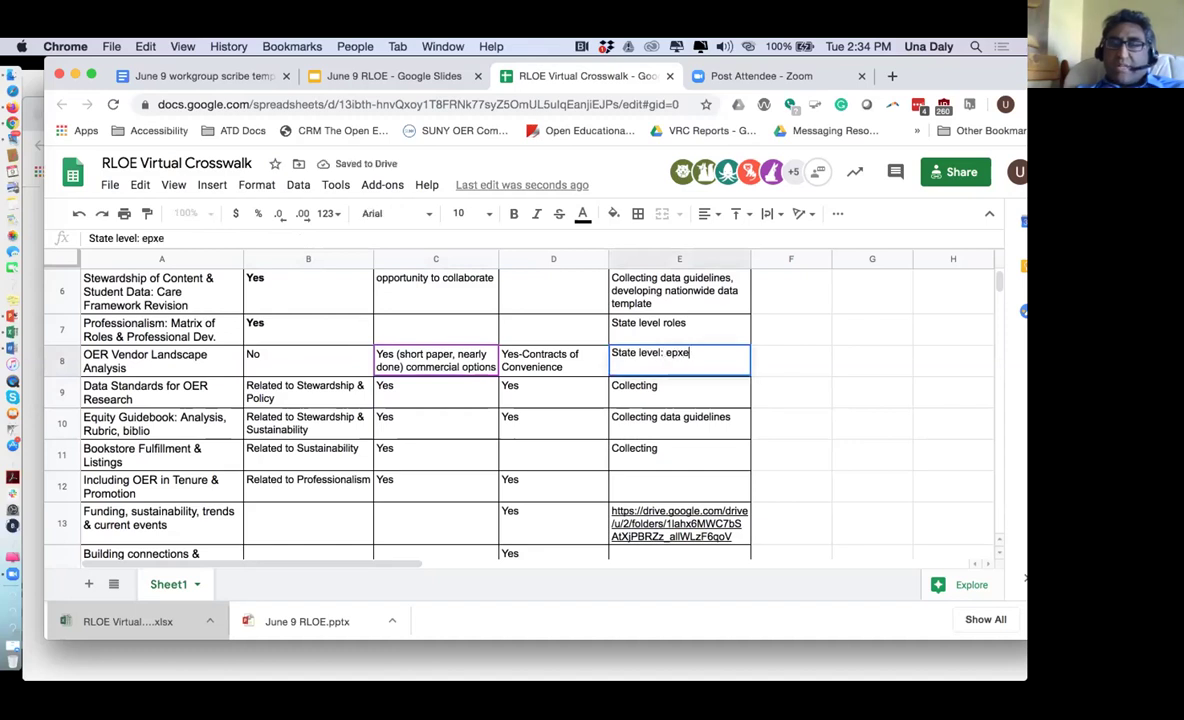
{"action": "key", "text": "BackSpace"}
{"action": "key", "text": "BackSpace"}
{"action": "key", "text": "BackSpace"}
{"action": "type", "text": "xperiences with vendors"}
{"action": "key", "text": "Return"}
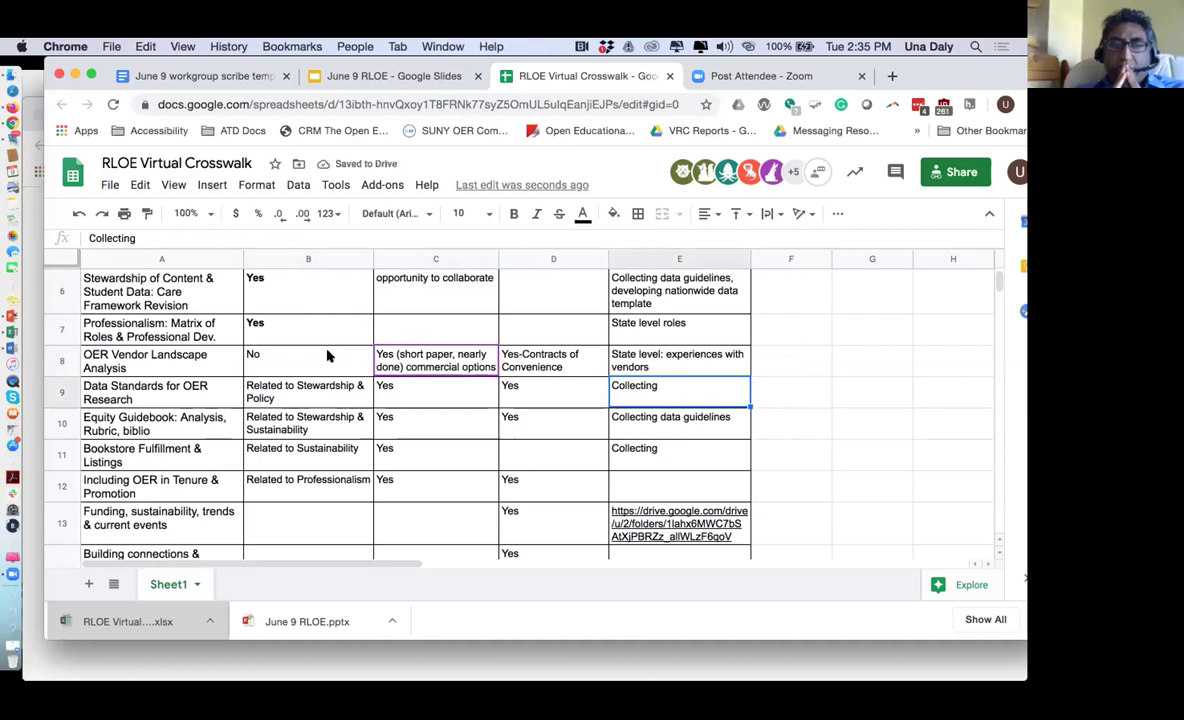
Append "(TBD)" to the Contracts of Convenience note in the OER Vendor Landscape Analysis row (D8), separated by a space
{"action": "left_click", "coordinate": [177, 362]}
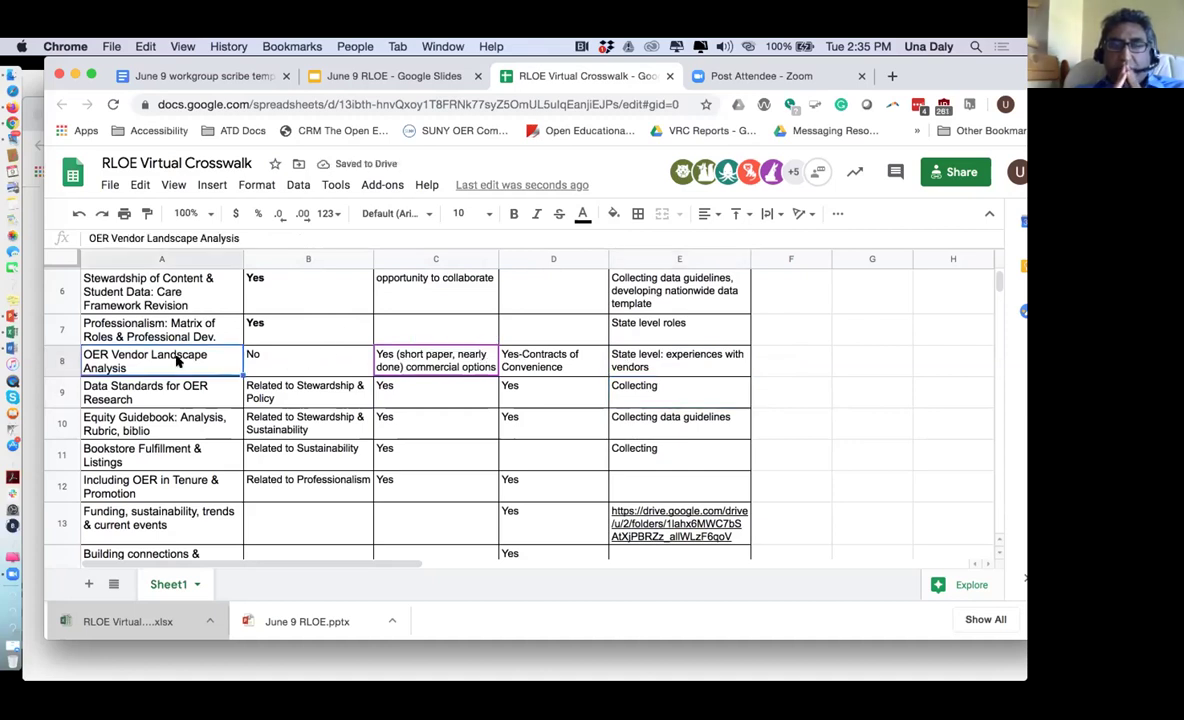
{"action": "left_click_drag", "start_coordinate": [172, 358], "coordinate": [678, 362]}
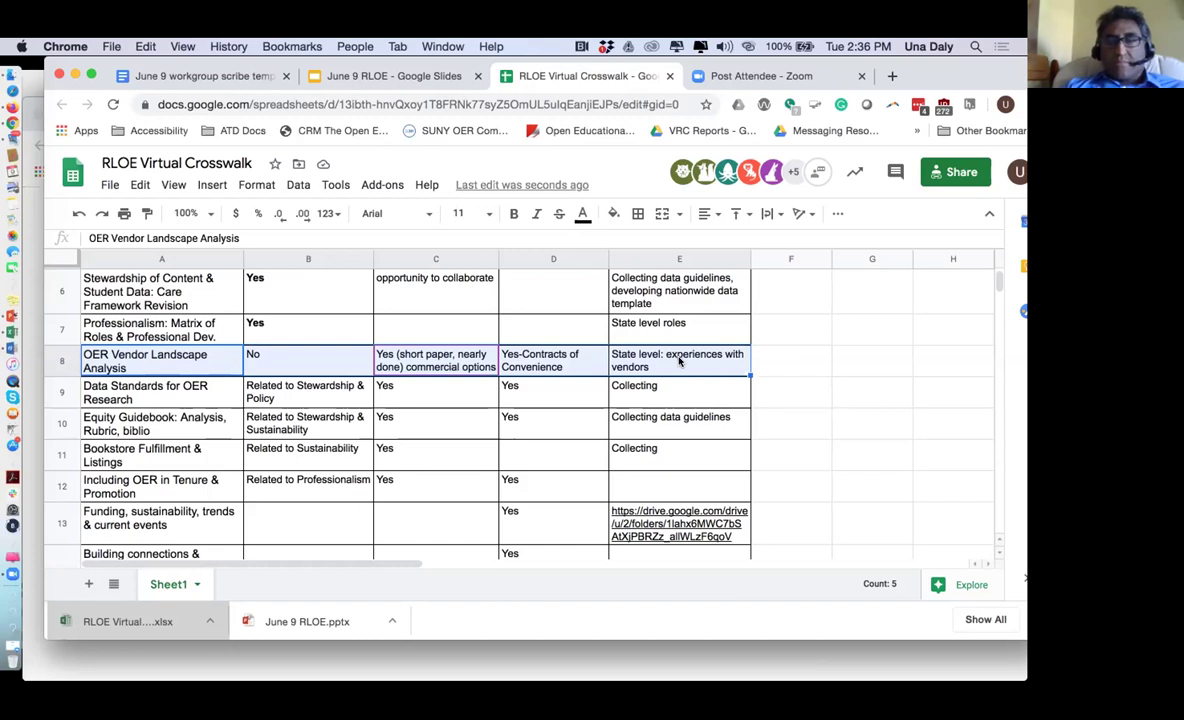
{"action": "left_click", "coordinate": [563, 367]}
{"action": "double_click", "coordinate": [563, 367]}
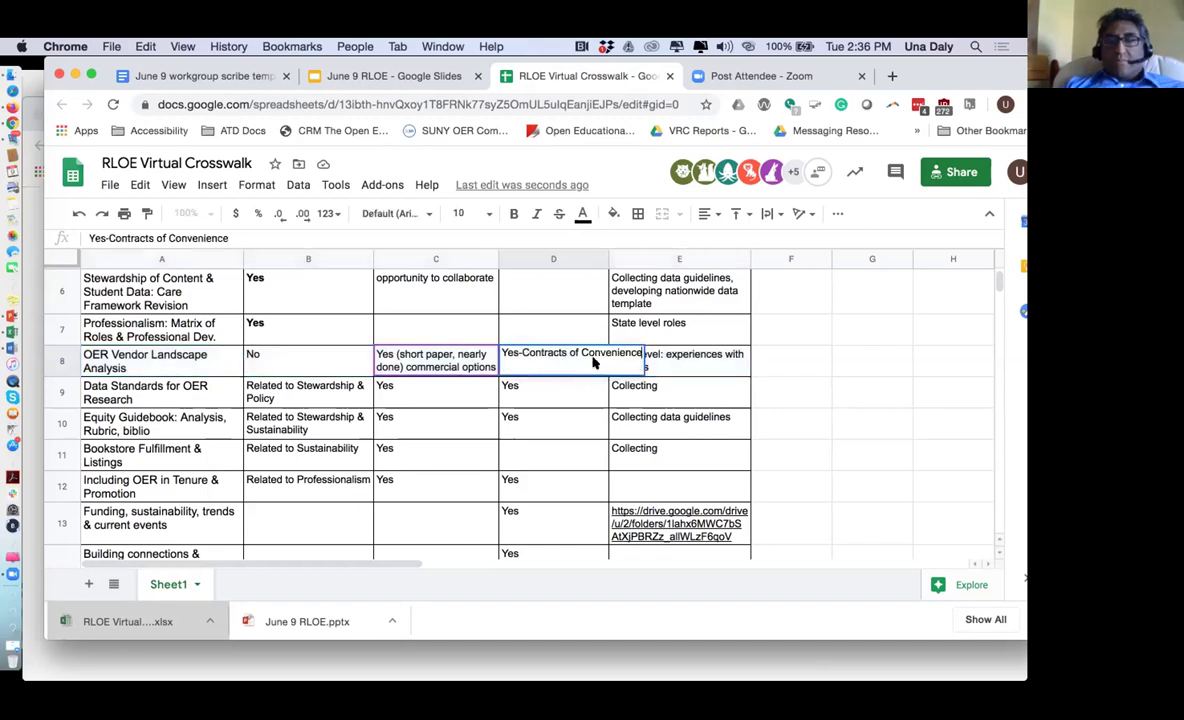
{"action": "type", "text": "(TBD)"}
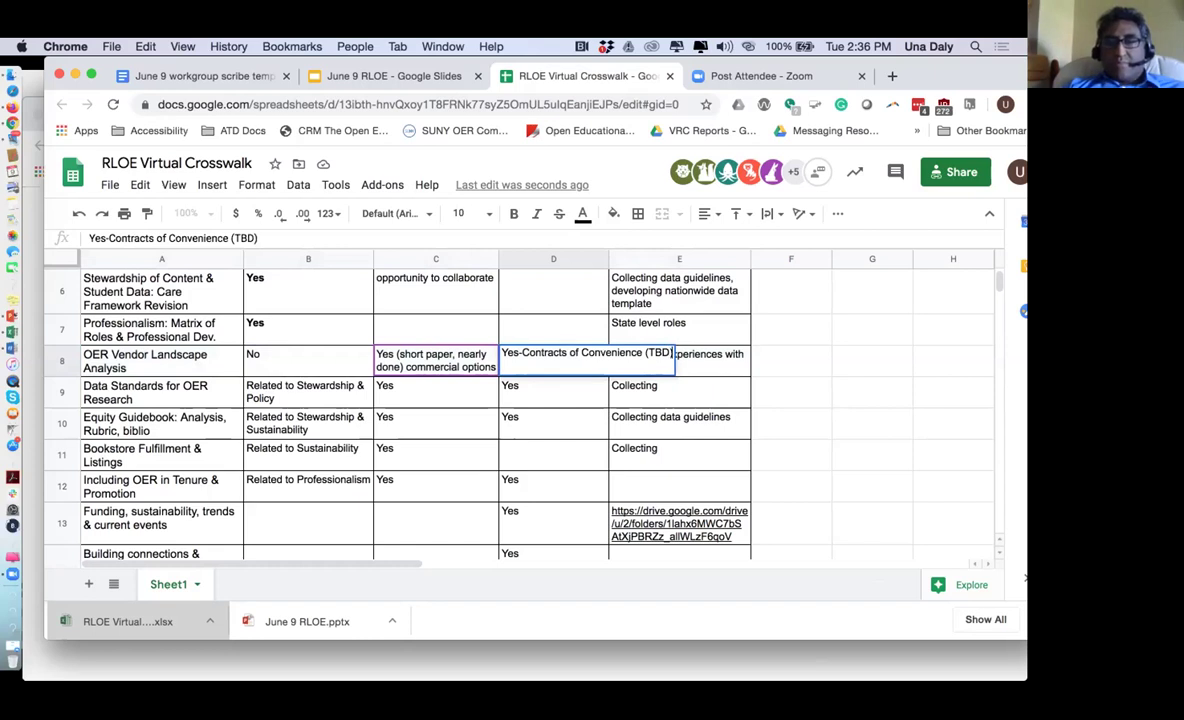
{"action": "key", "text": "Return"}
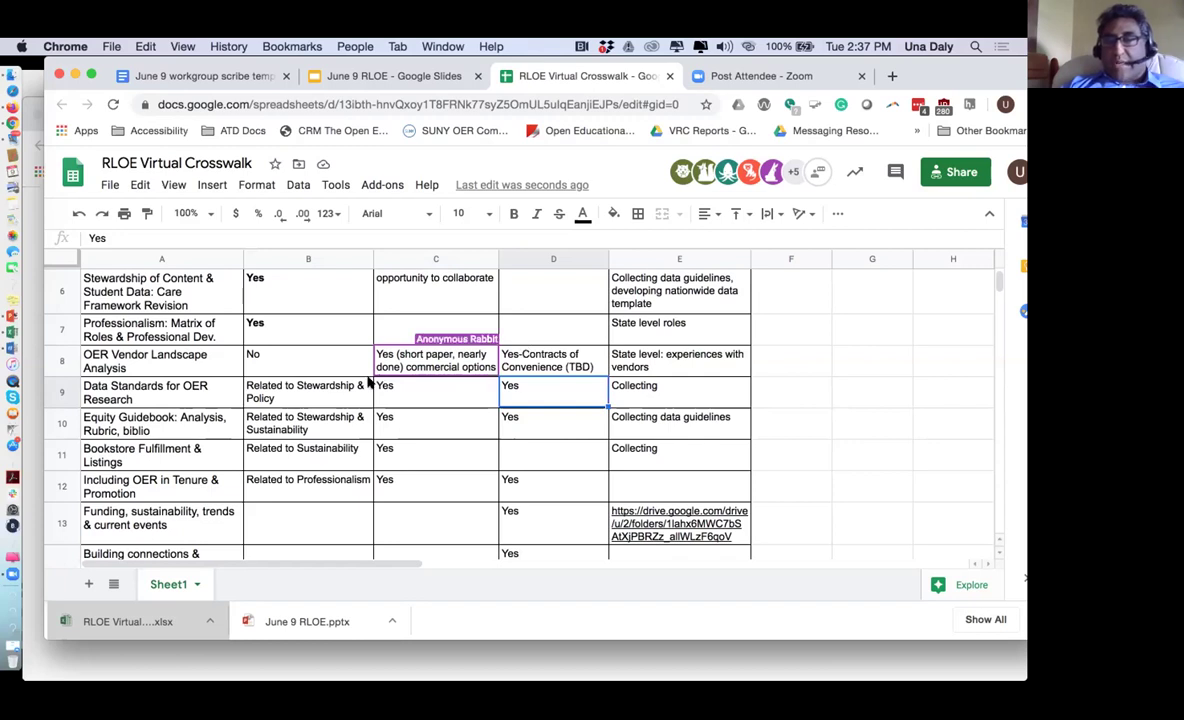
Extend cell D9 in the Data Standards for OER Research row to read "Yes, main focus is cost-savings"
{"action": "left_click", "coordinate": [188, 392]}
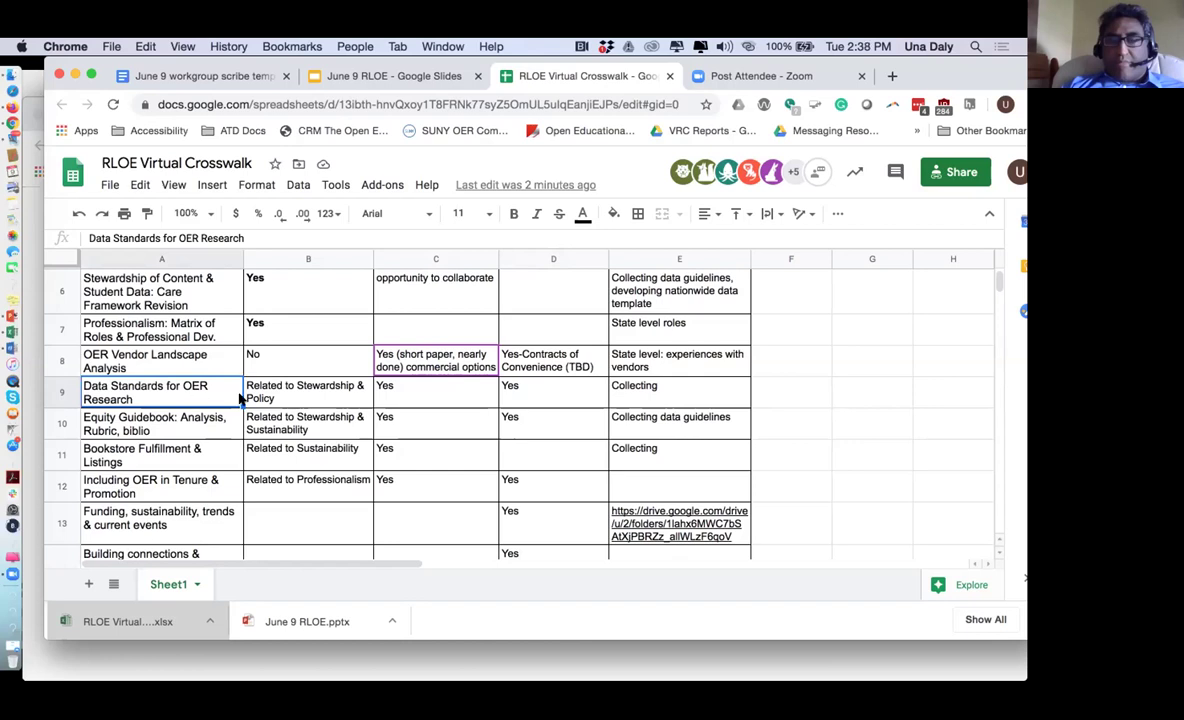
{"action": "left_click", "coordinate": [548, 394]}
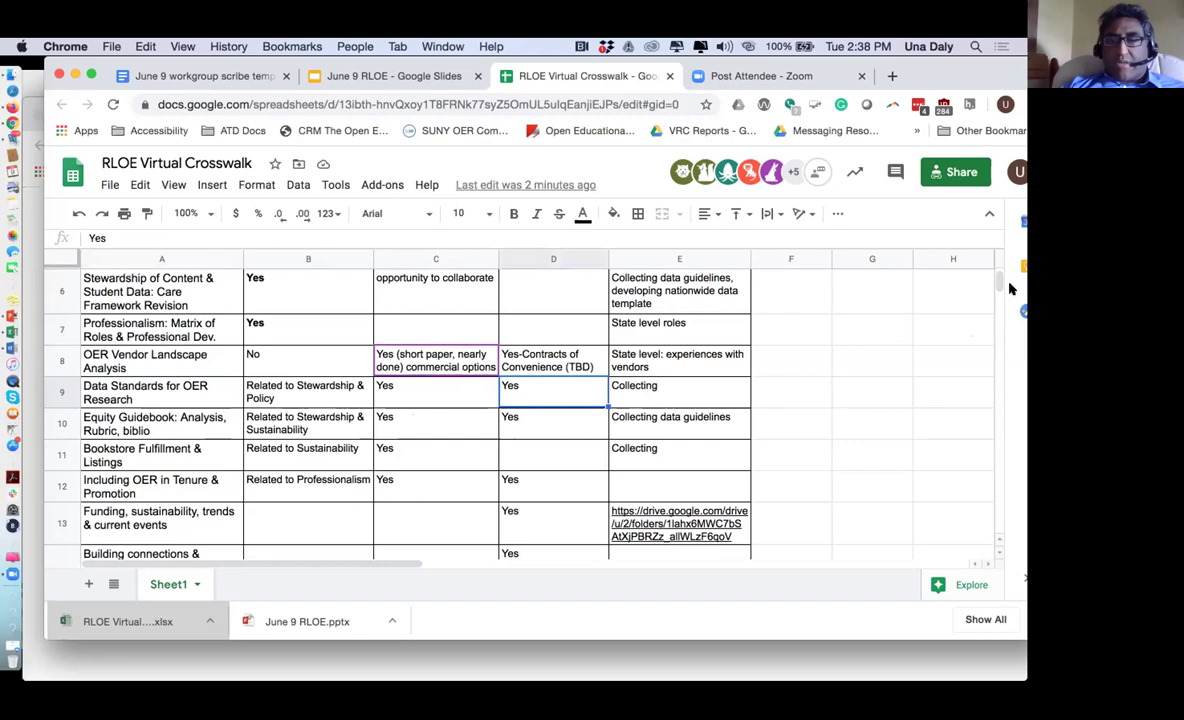
{"action": "double_click", "coordinate": [569, 395]}
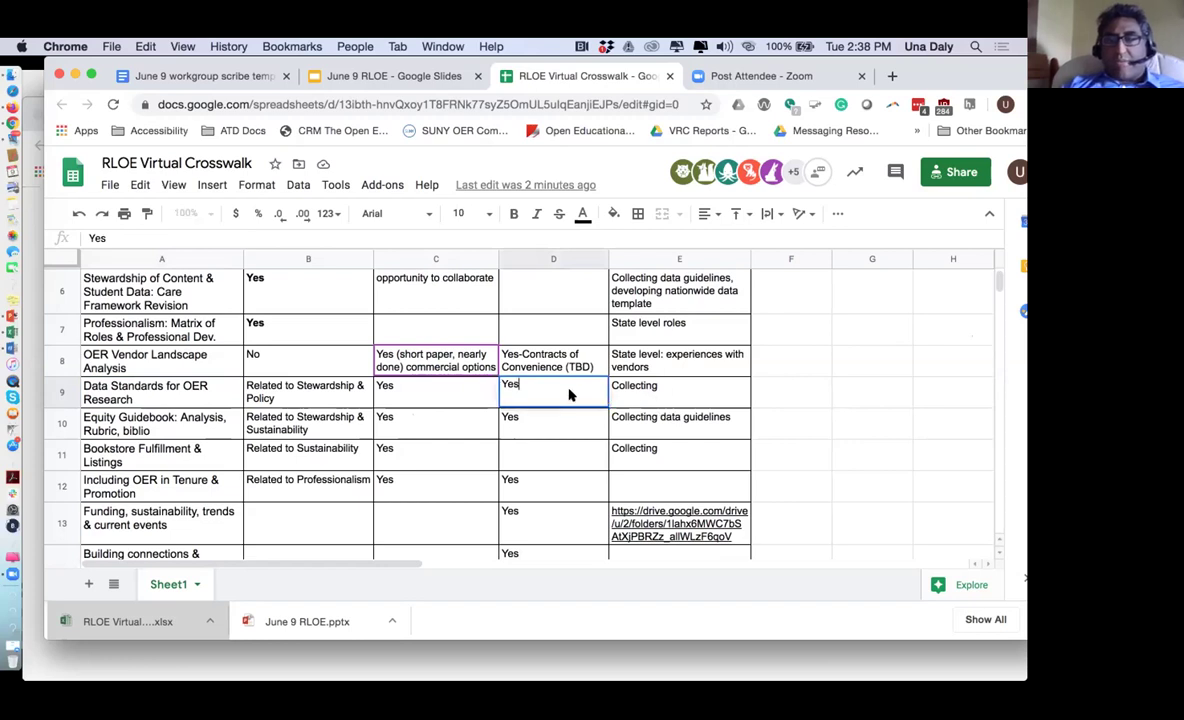
{"action": "type", "text": ", main focus is cost-savings"}
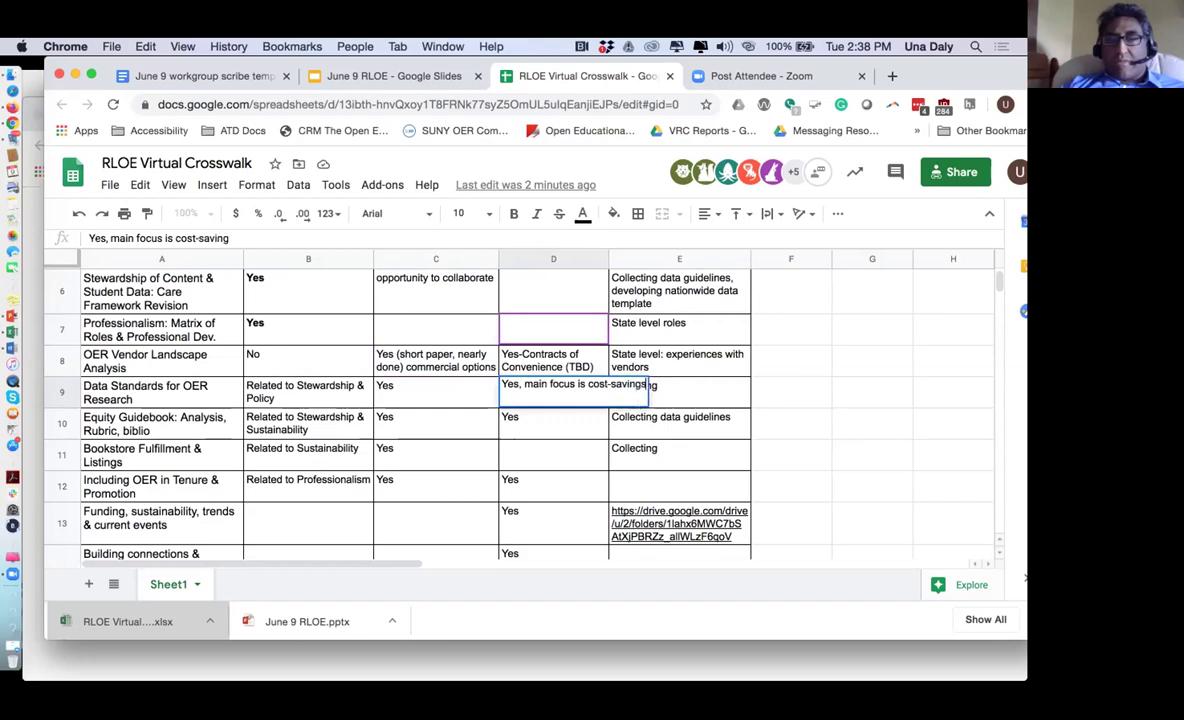
{"action": "key", "text": "Return"}
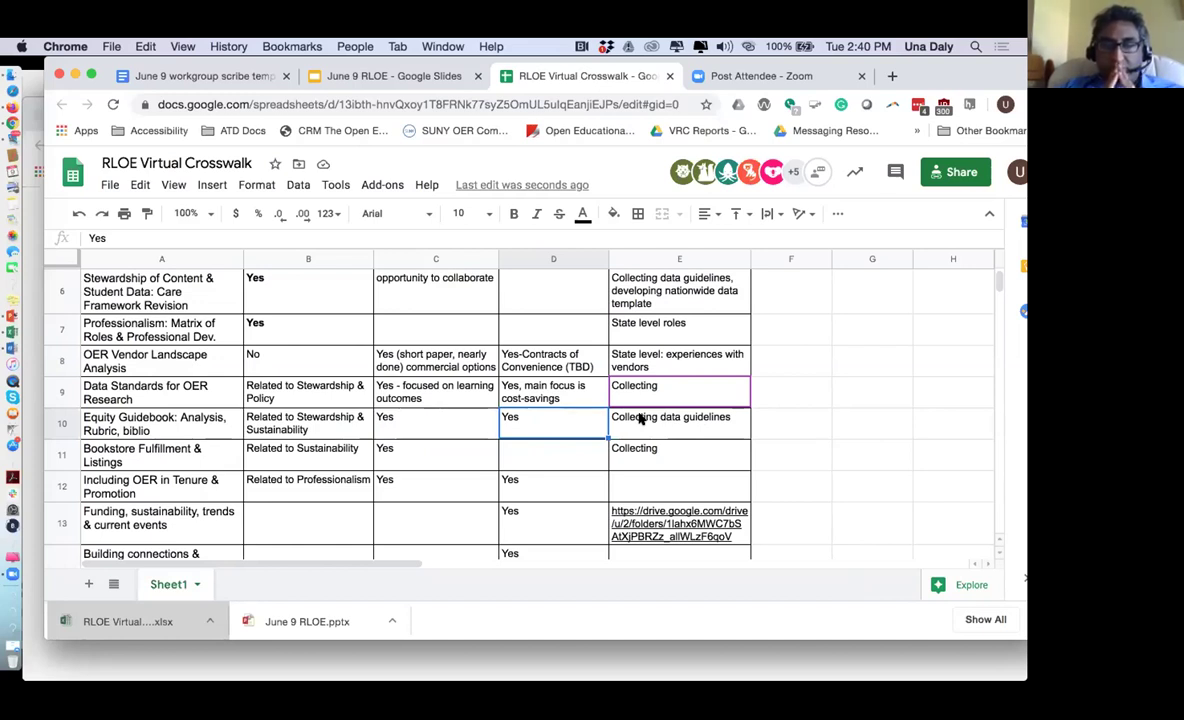
Replace the entry in cell D10 of the Equity Guidebook row with "equity in general"
{"action": "double_click", "coordinate": [519, 416]}
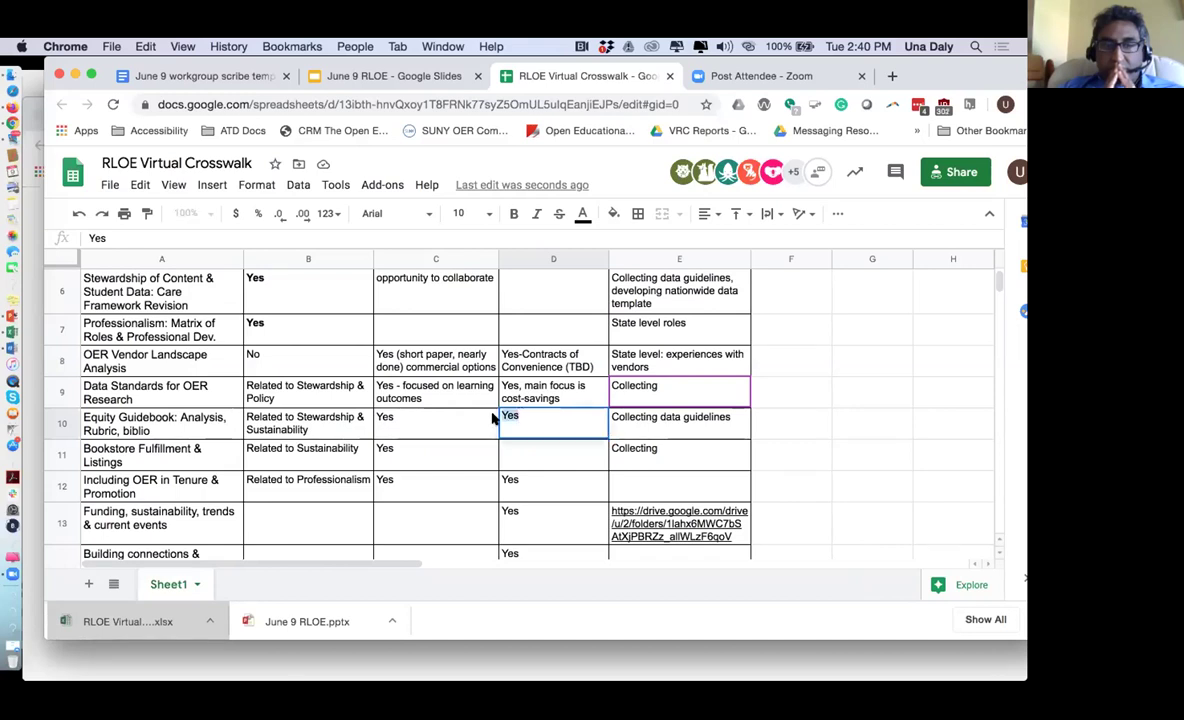
{"action": "key", "text": "BackSpace"}
{"action": "key", "text": "BackSpace"}
{"action": "key", "text": "BackSpace"}
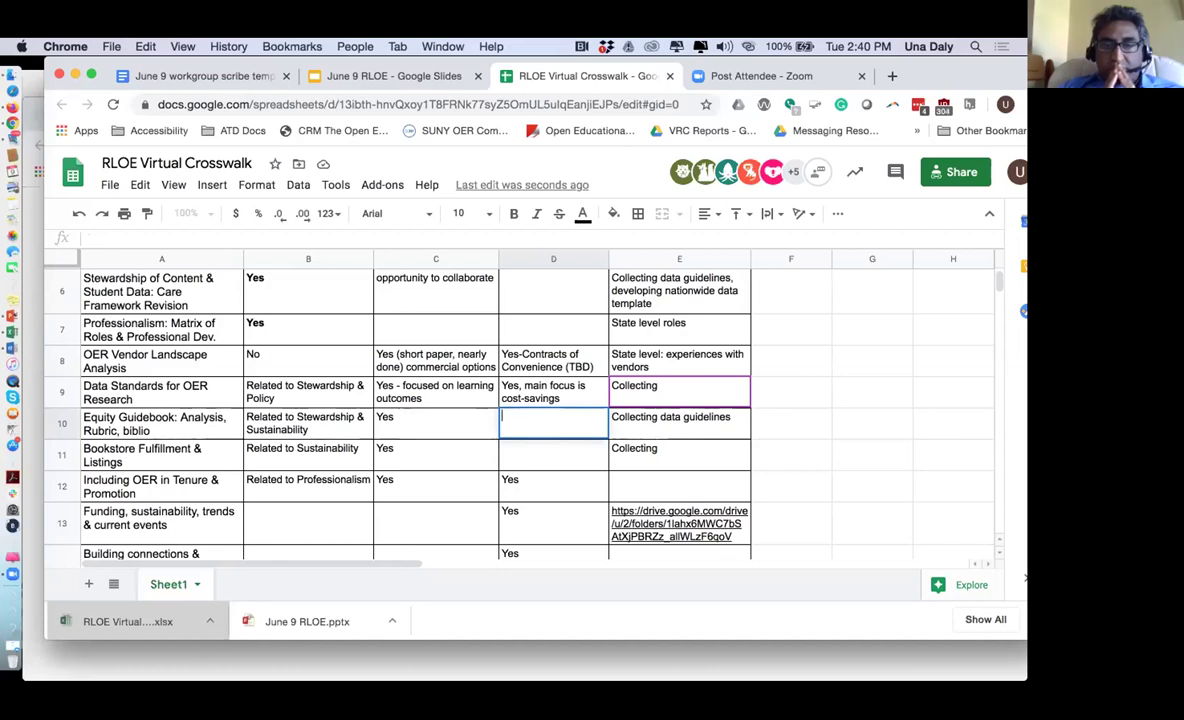
{"action": "type", "text": "focus"}
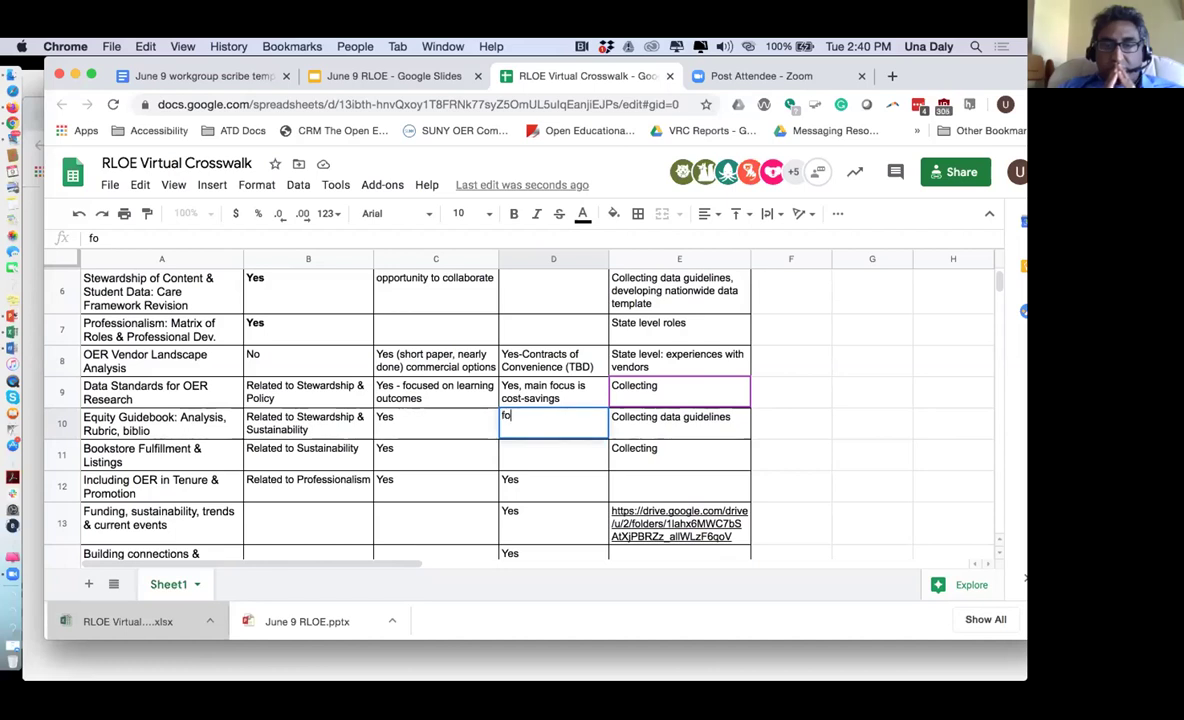
{"action": "key", "text": "BackSpace"}
{"action": "key", "text": "BackSpace"}
{"action": "key", "text": "BackSpace"}
{"action": "key", "text": "BackSpace"}
{"action": "key", "text": "BackSpace"}
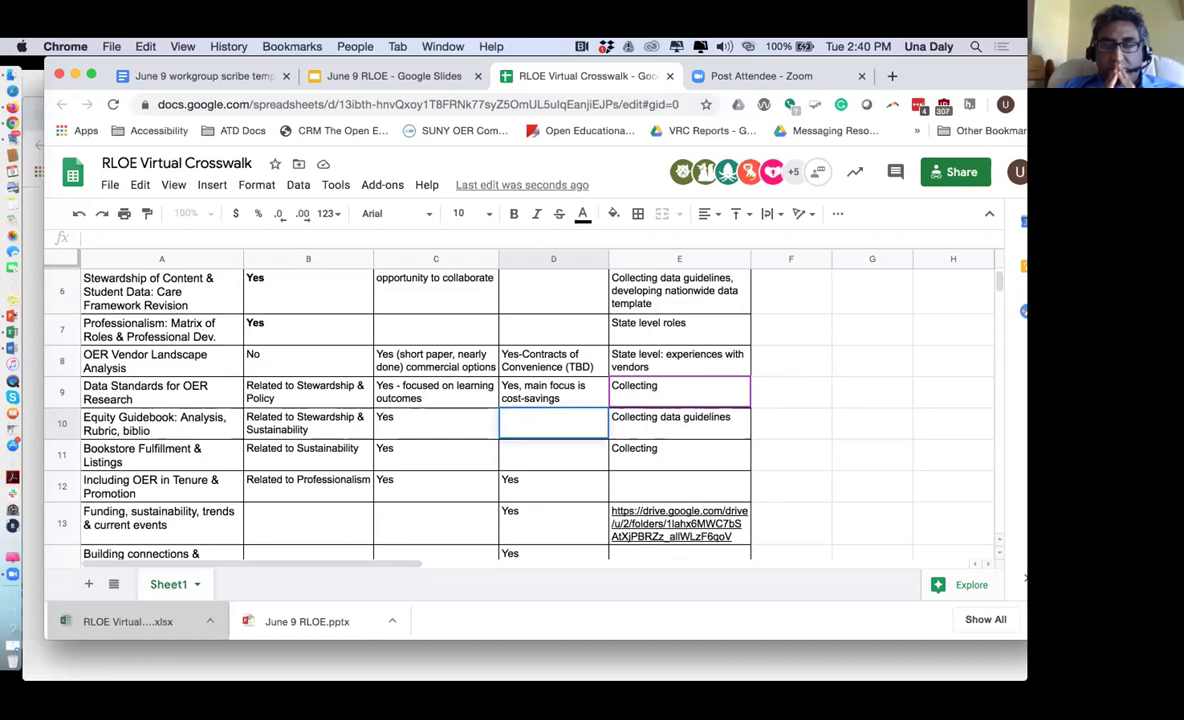
{"action": "type", "text": "equity in general"}
{"action": "key", "text": "Return"}
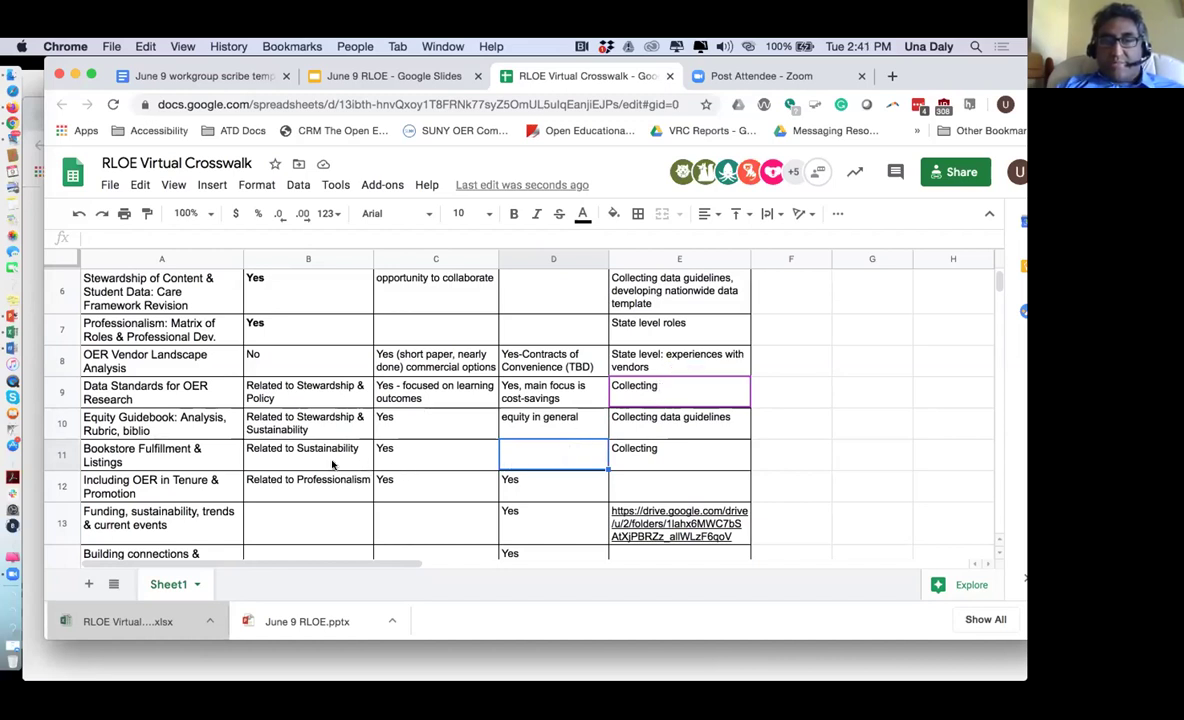
Extend the Bookstore Fulfillment & Listings entry in E11 to read "Collecting vendors experiences and resources for setting up workflow bookstore."
{"action": "left_click", "coordinate": [217, 456]}
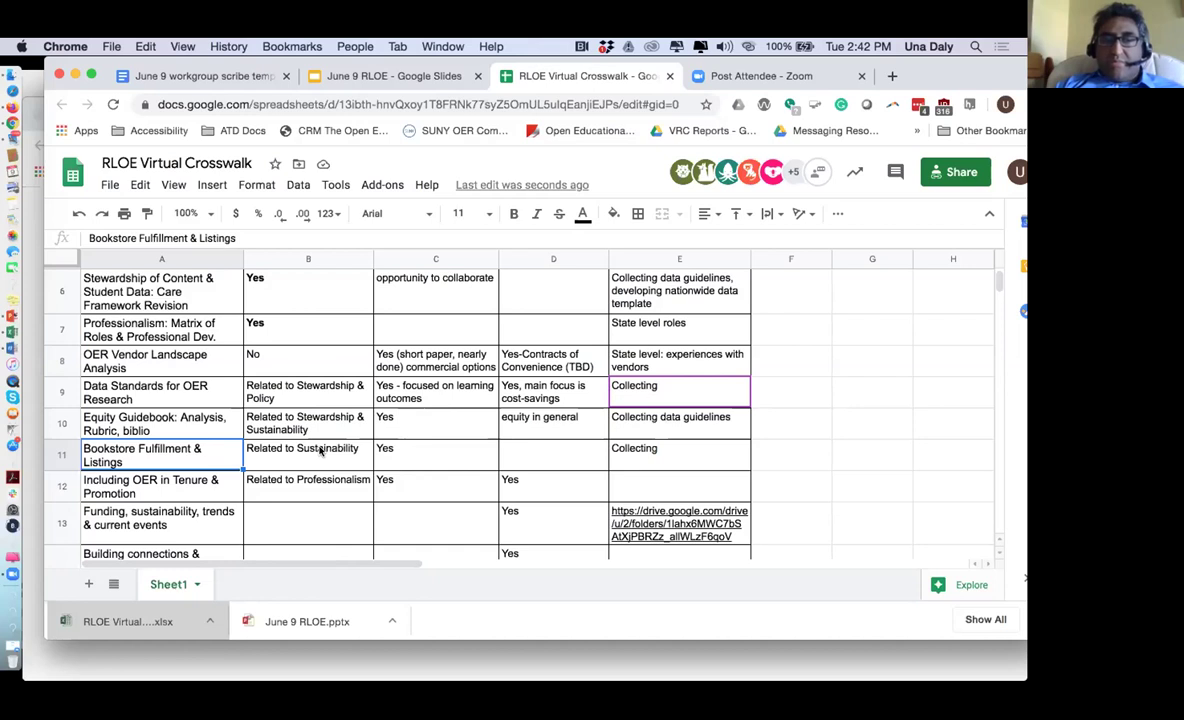
{"action": "left_click", "coordinate": [673, 452]}
{"action": "double_click", "coordinate": [661, 447]}
{"action": "type", "text": "vendors exp"}
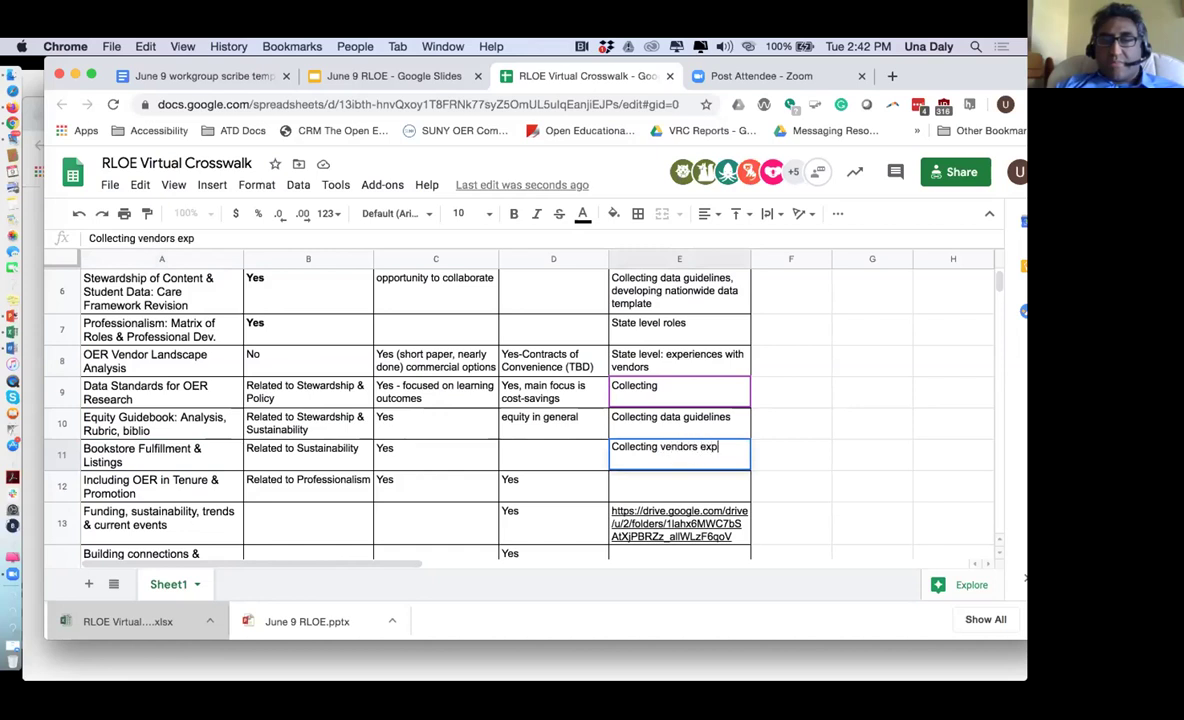
{"action": "type", "text": "eriences and resources"}
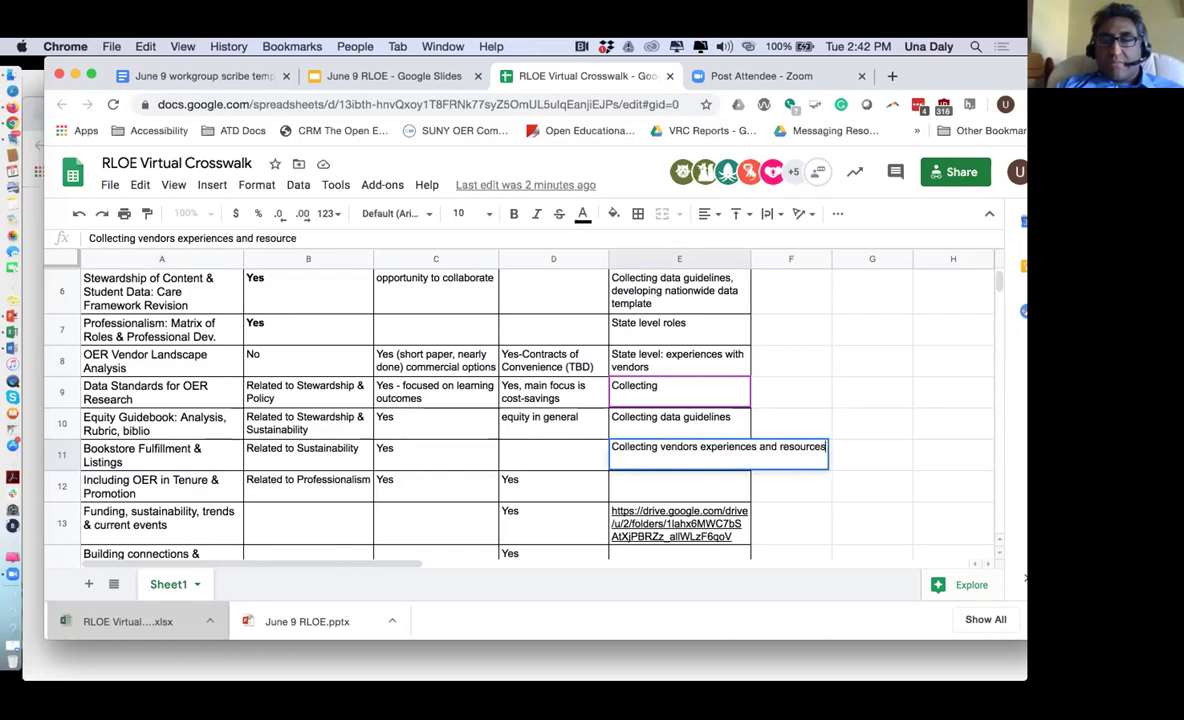
{"action": "type", "text": " for settin"}
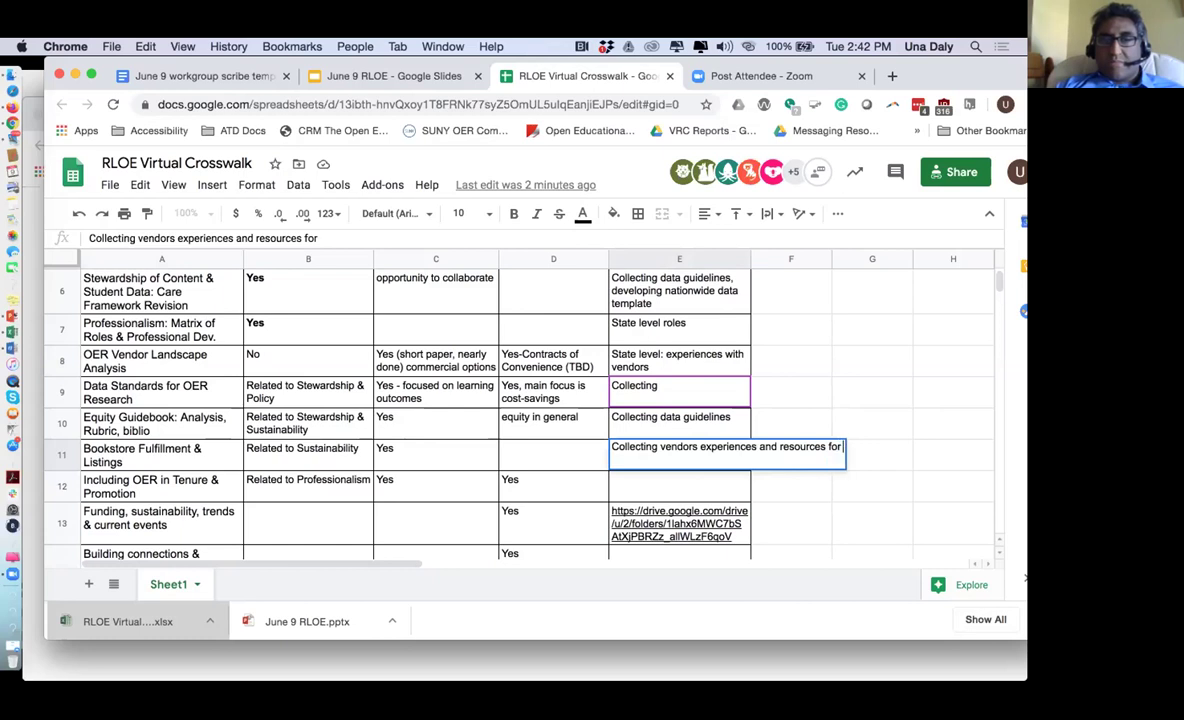
{"action": "type", "text": "p listings"}
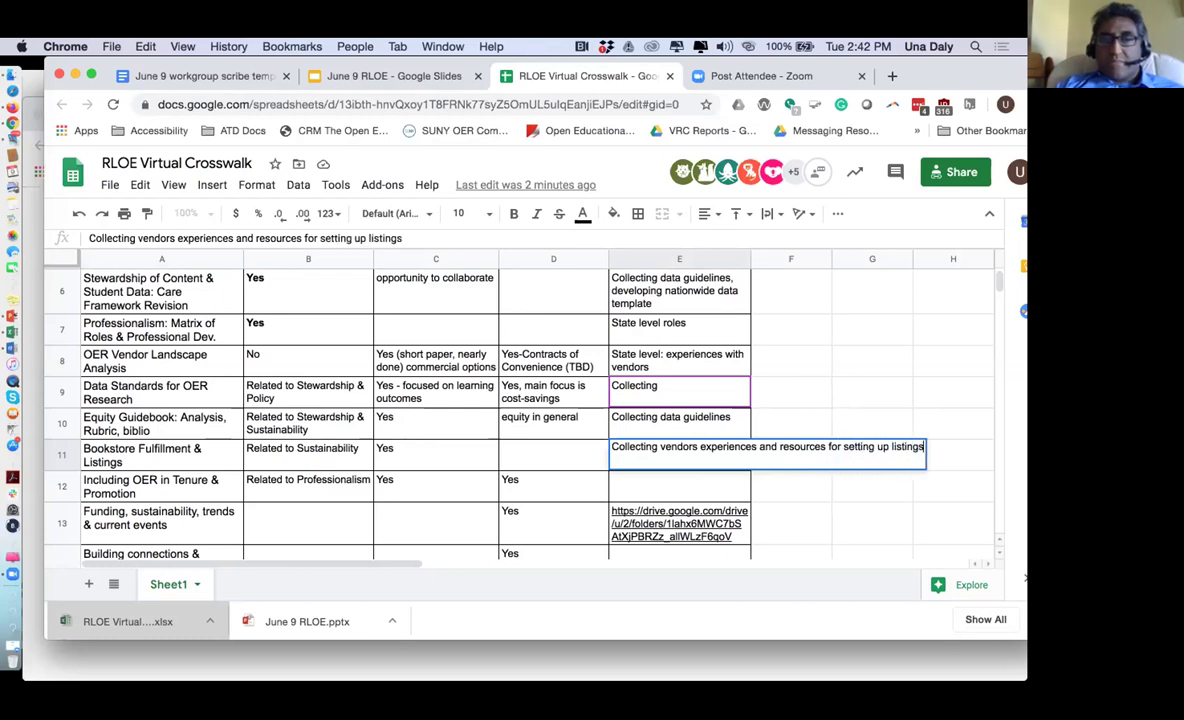
{"action": "key", "text": "BackSpace"}
{"action": "key", "text": "BackSpace"}
{"action": "key", "text": "BackSpace"}
{"action": "key", "text": "BackSpace"}
{"action": "key", "text": "BackSpace"}
{"action": "key", "text": "BackSpace"}
{"action": "key", "text": "BackSpace"}
{"action": "key", "text": "BackSpace"}
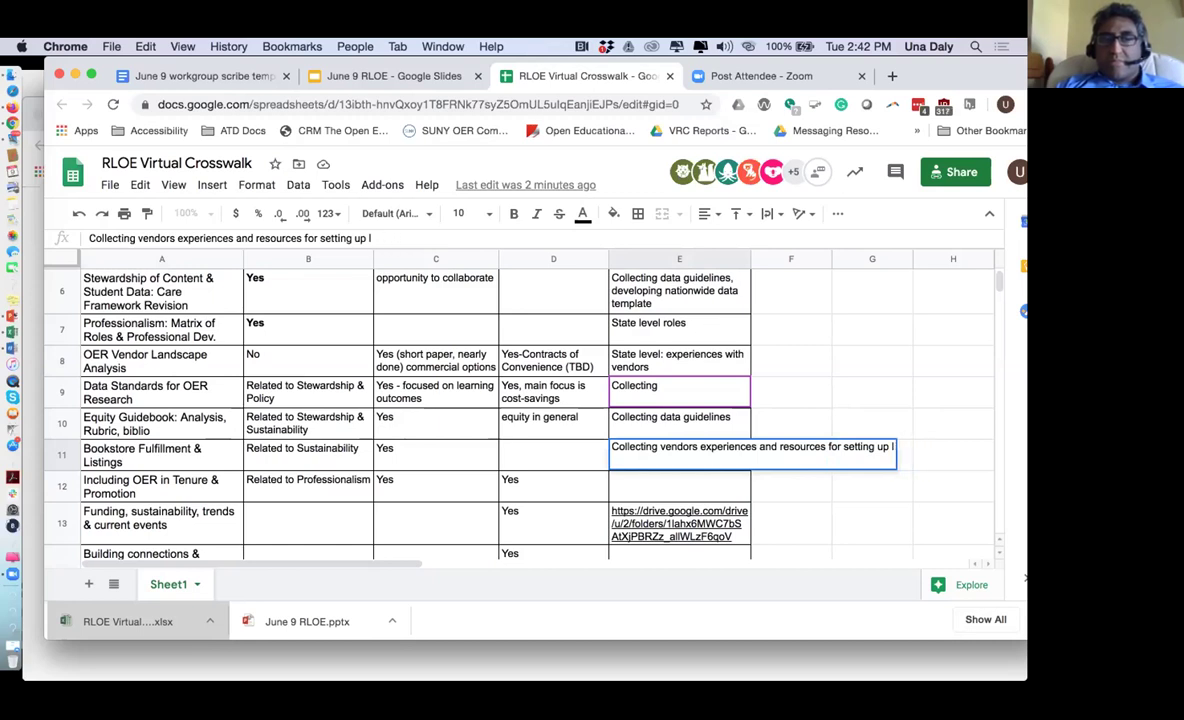
{"action": "type", "text": "workflow bookstore."}
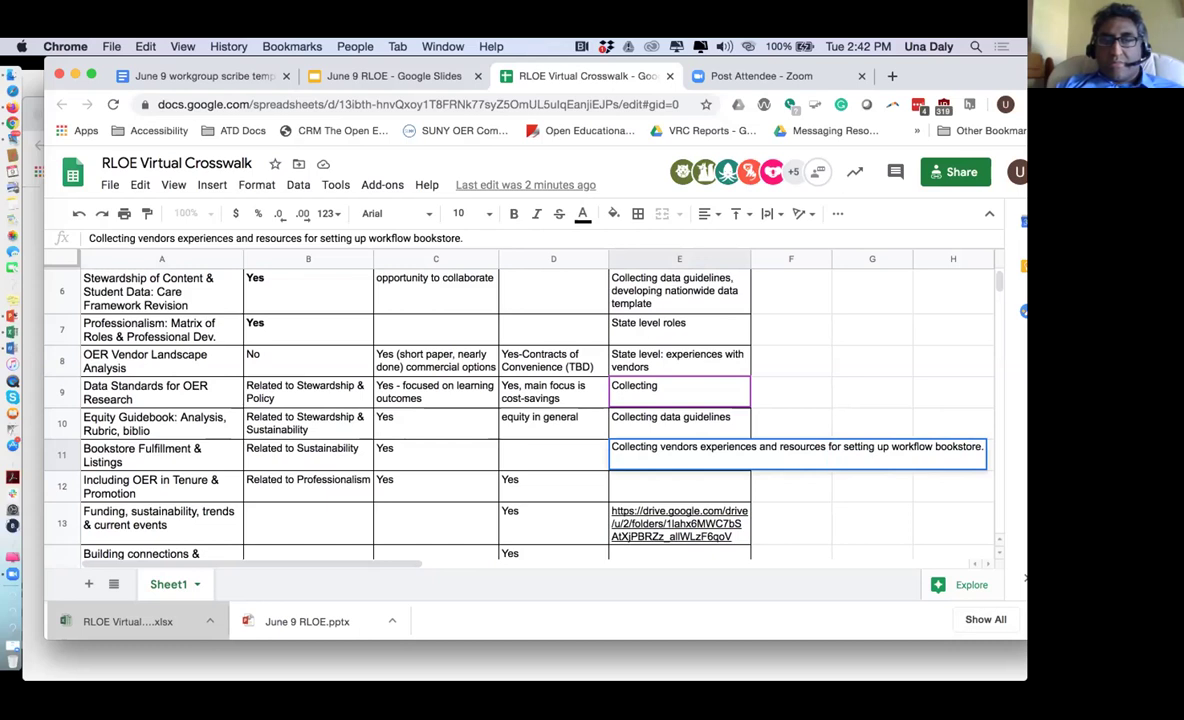
{"action": "key", "text": "Return"}
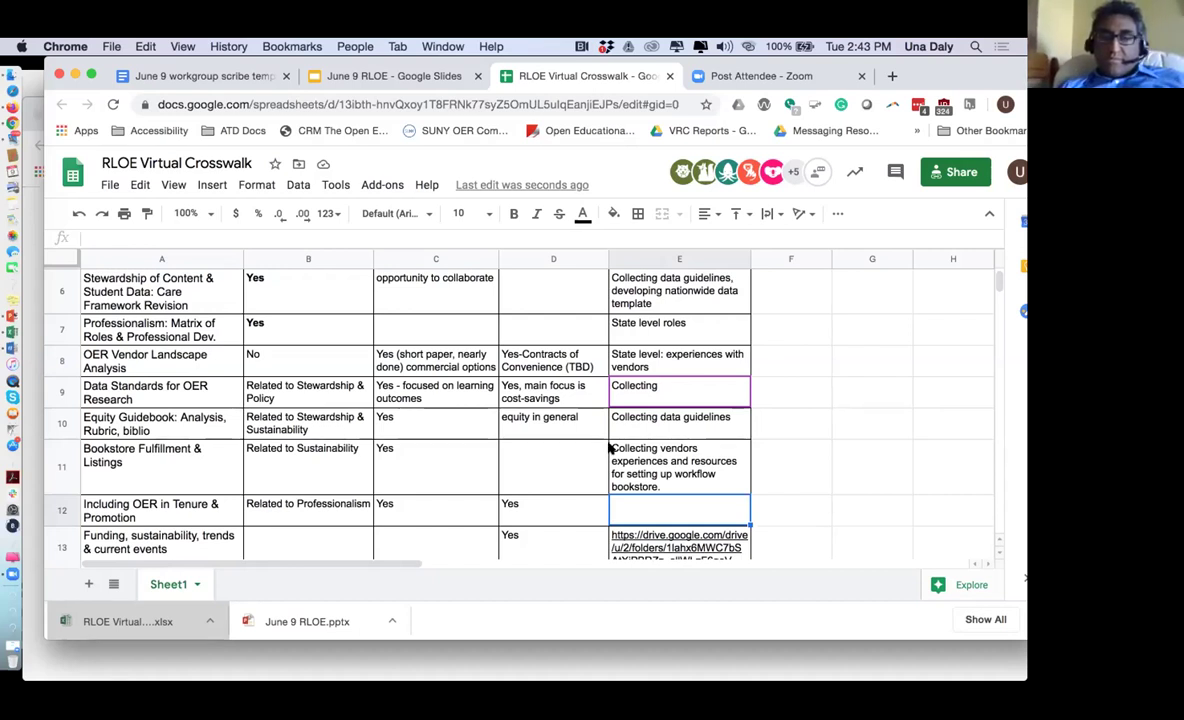
Extend cell B11 in the Bookstore Fulfillment & Listings row to read "Related to Sustainability: course markings, consistent student messaging."
{"action": "double_click", "coordinate": [333, 444]}
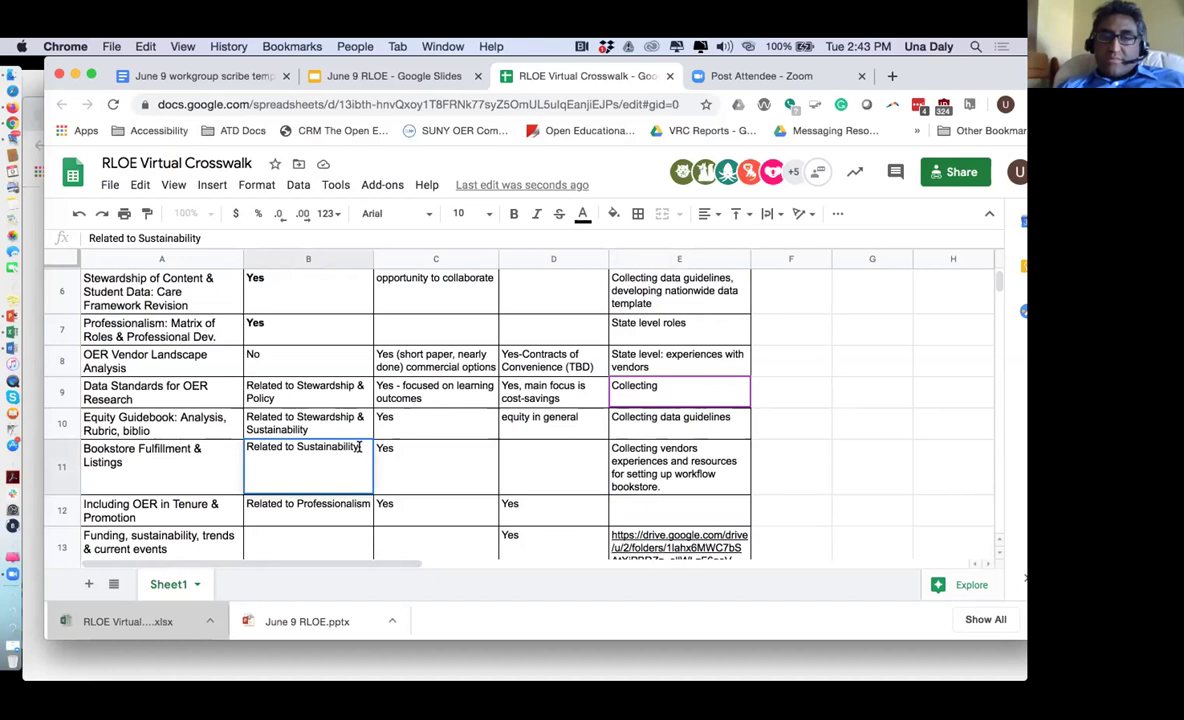
{"action": "type", "text": ": "}
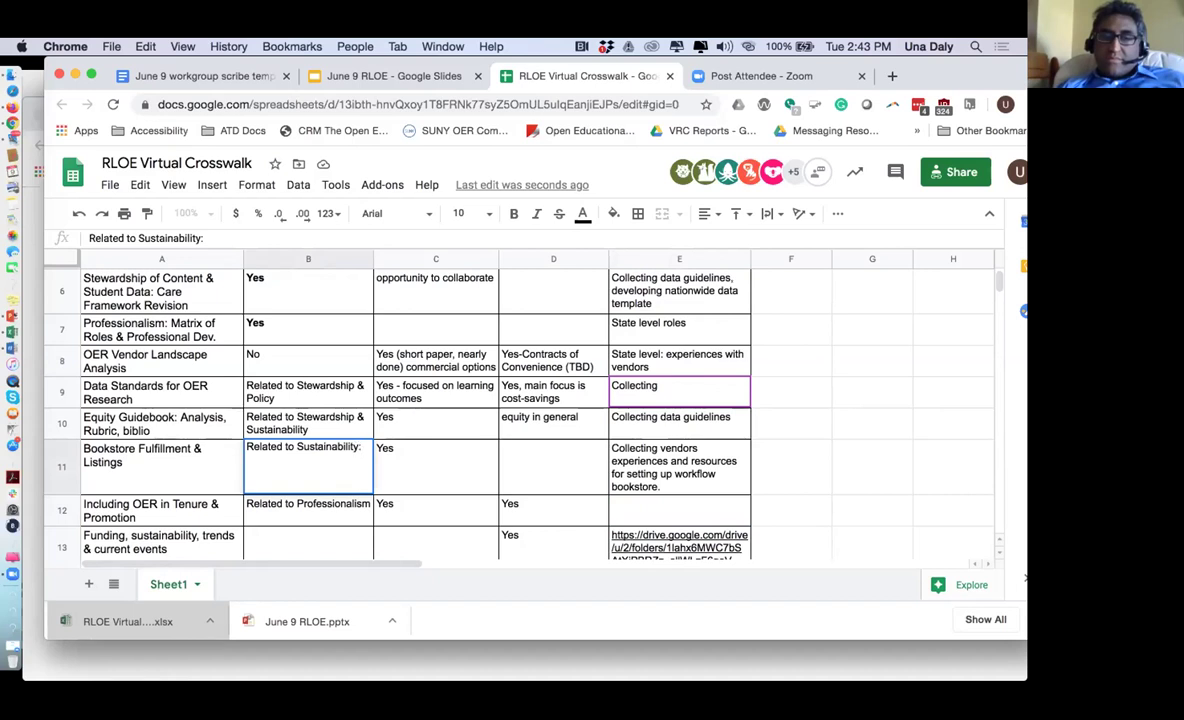
{"action": "type", "text": "c"}
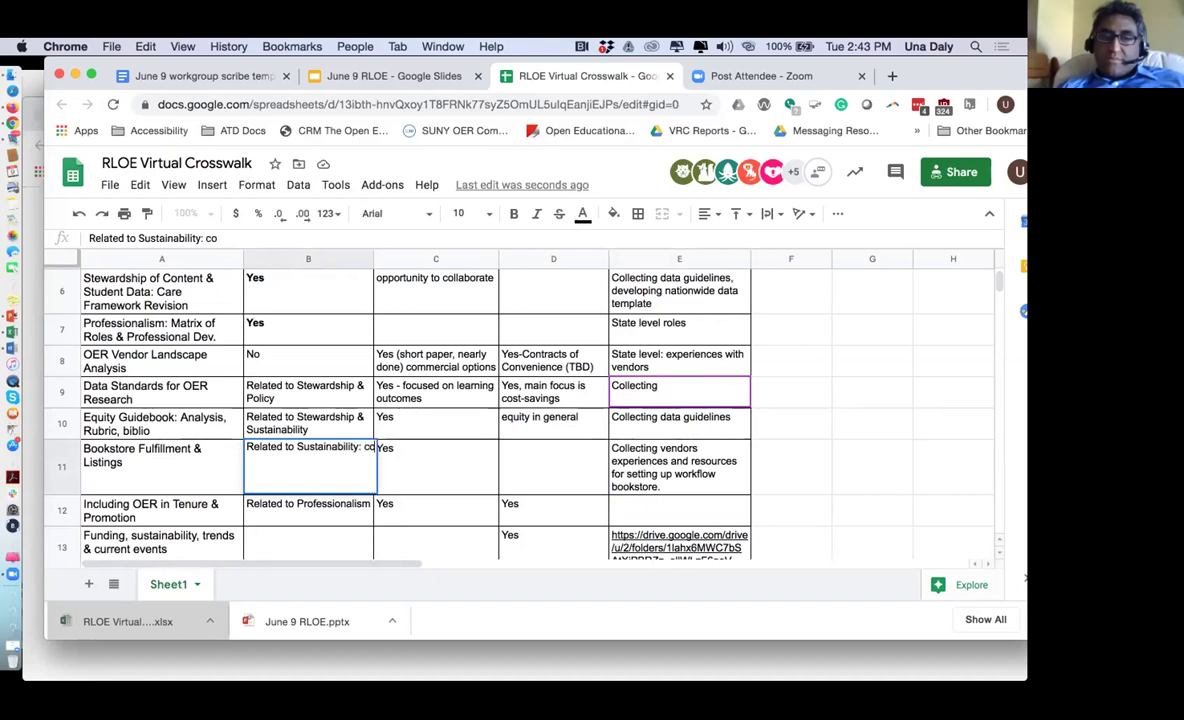
{"action": "type", "text": "o"}
{"action": "type", "text": "urse makri"}
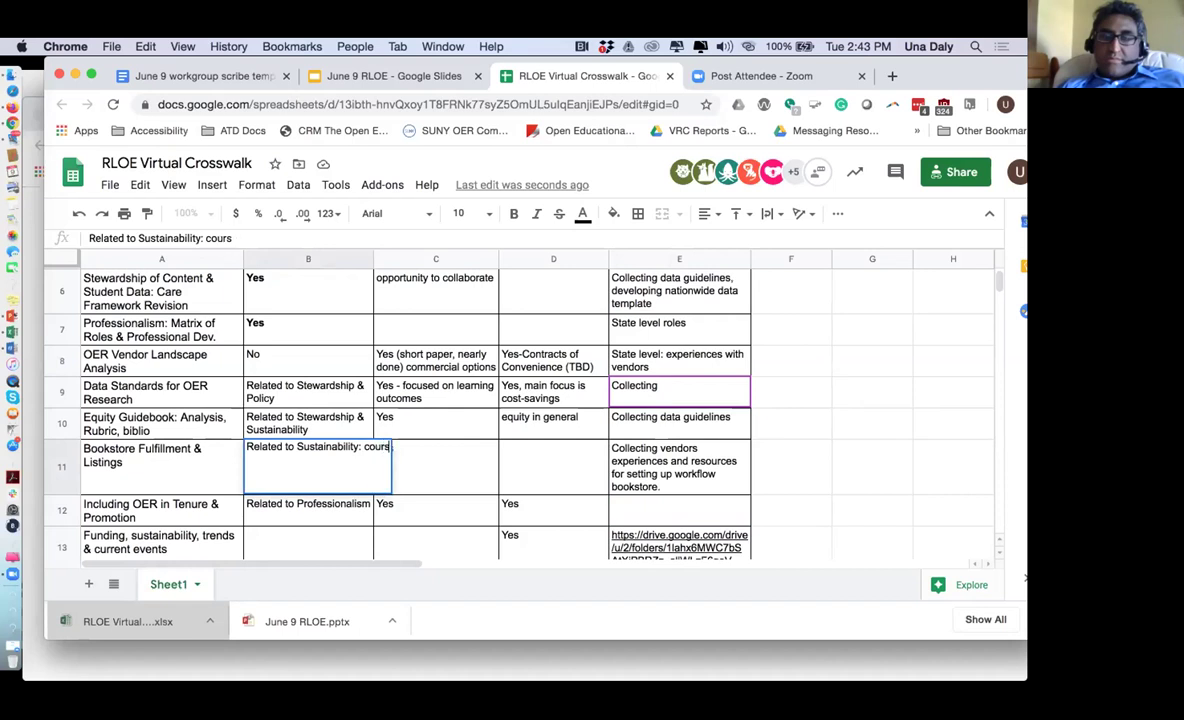
{"action": "key", "text": "BackSpace"}
{"action": "key", "text": "BackSpace"}
{"action": "key", "text": "BackSpace"}
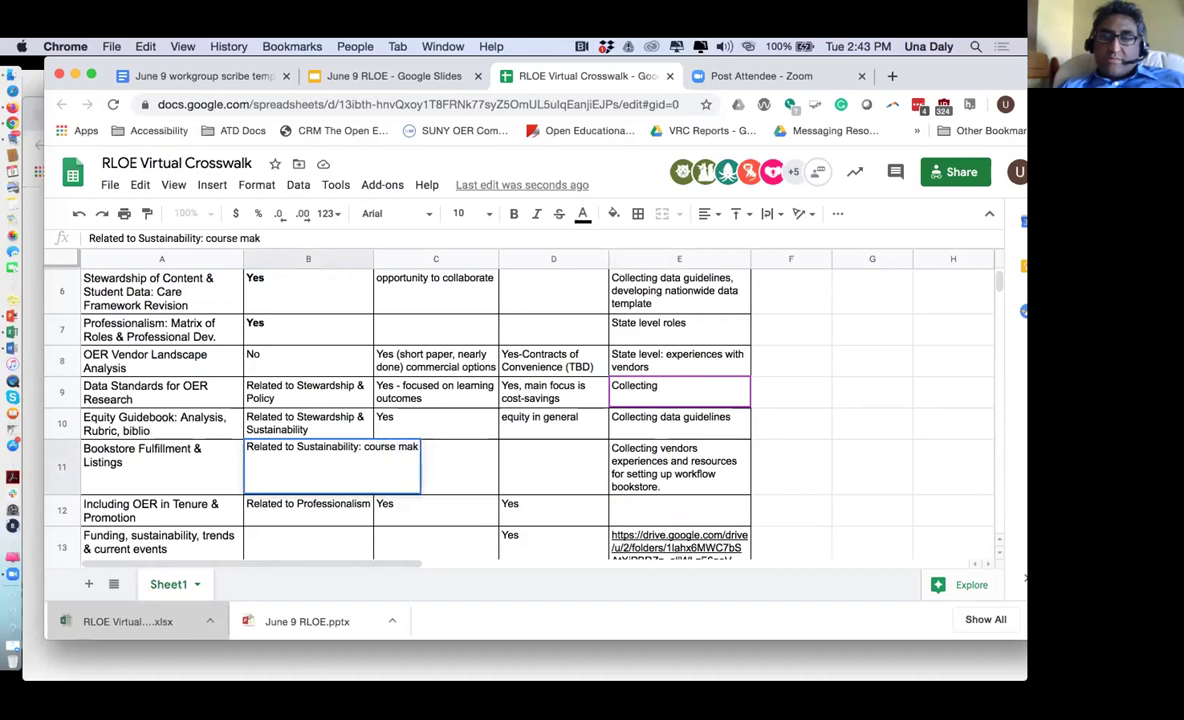
{"action": "type", "text": "rkings, l"}
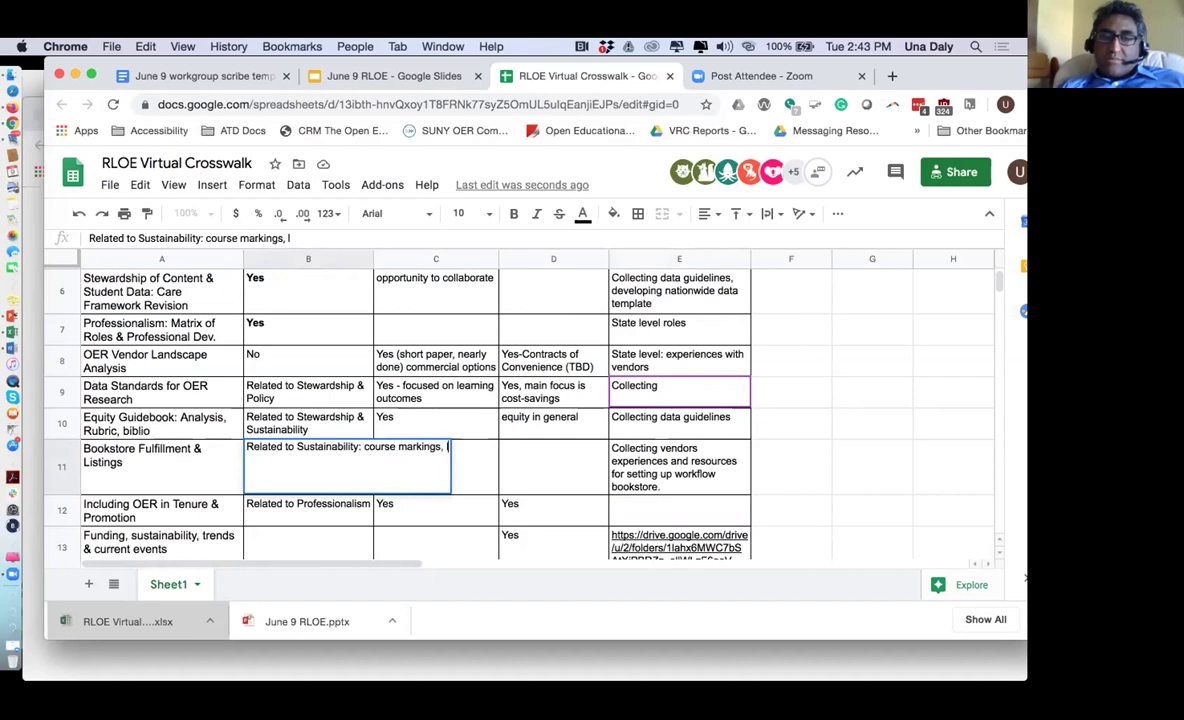
{"action": "key", "text": "BackSpace"}
{"action": "key", "text": "BackSpace"}
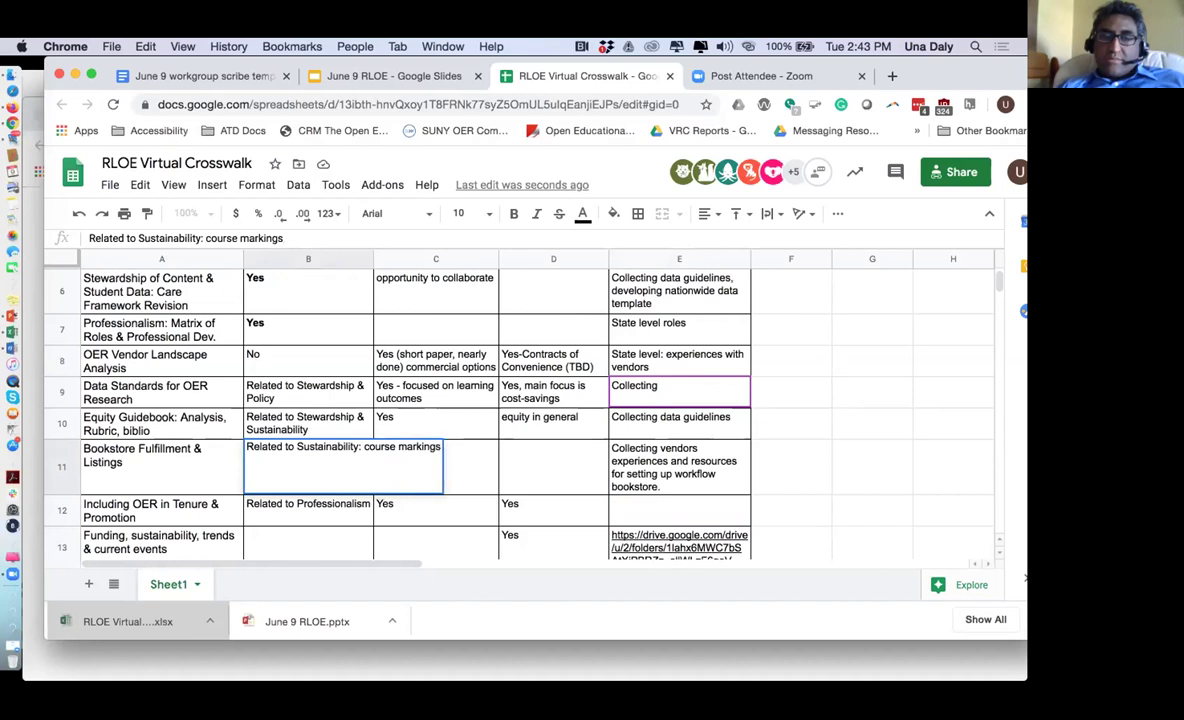
{"action": "type", "text": ", consiste"}
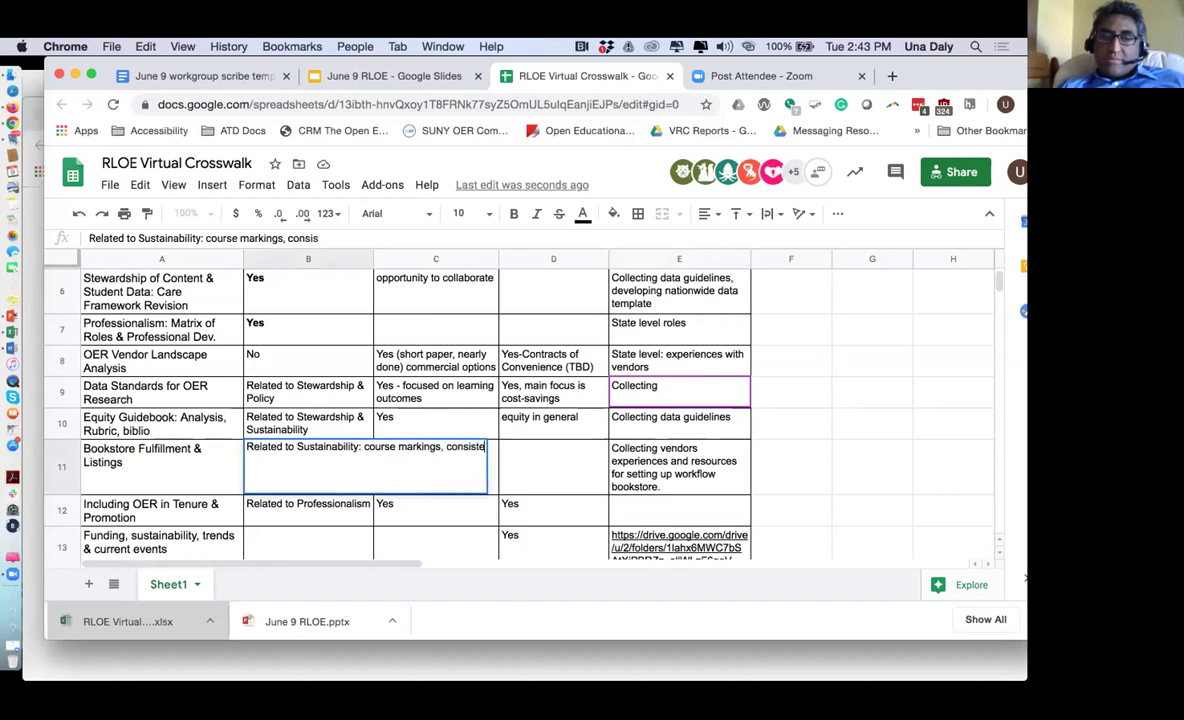
{"action": "type", "text": "nt student"}
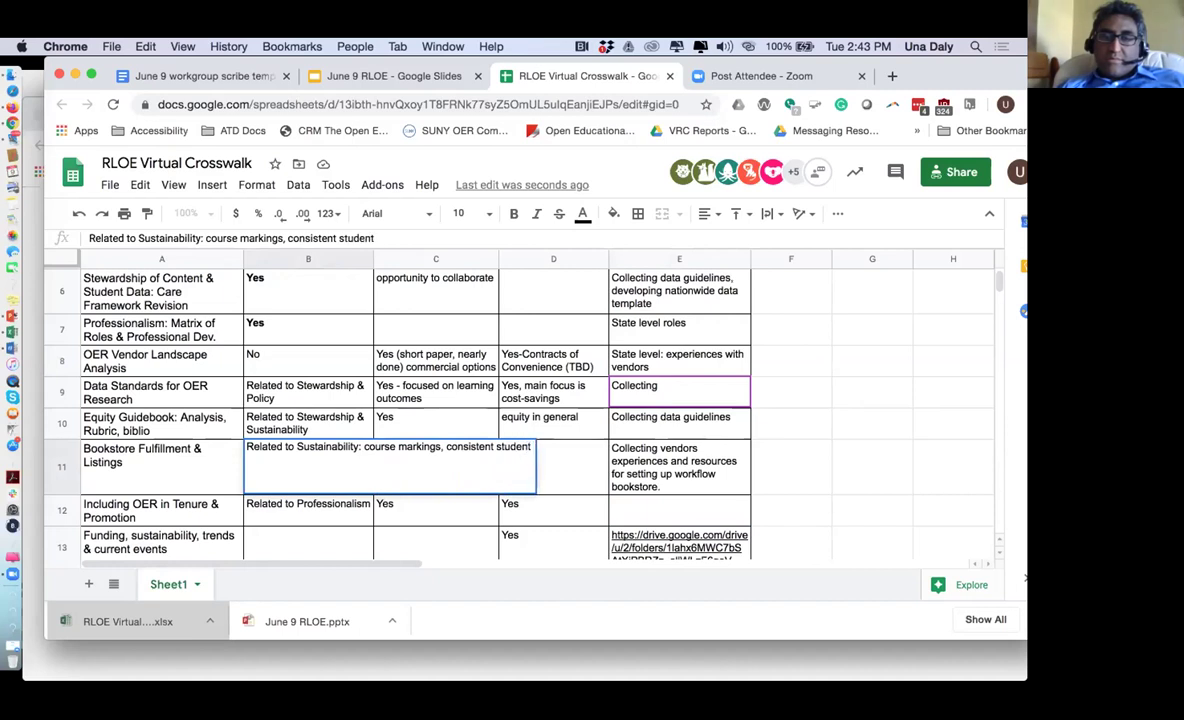
{"action": "type", "text": " messaging."}
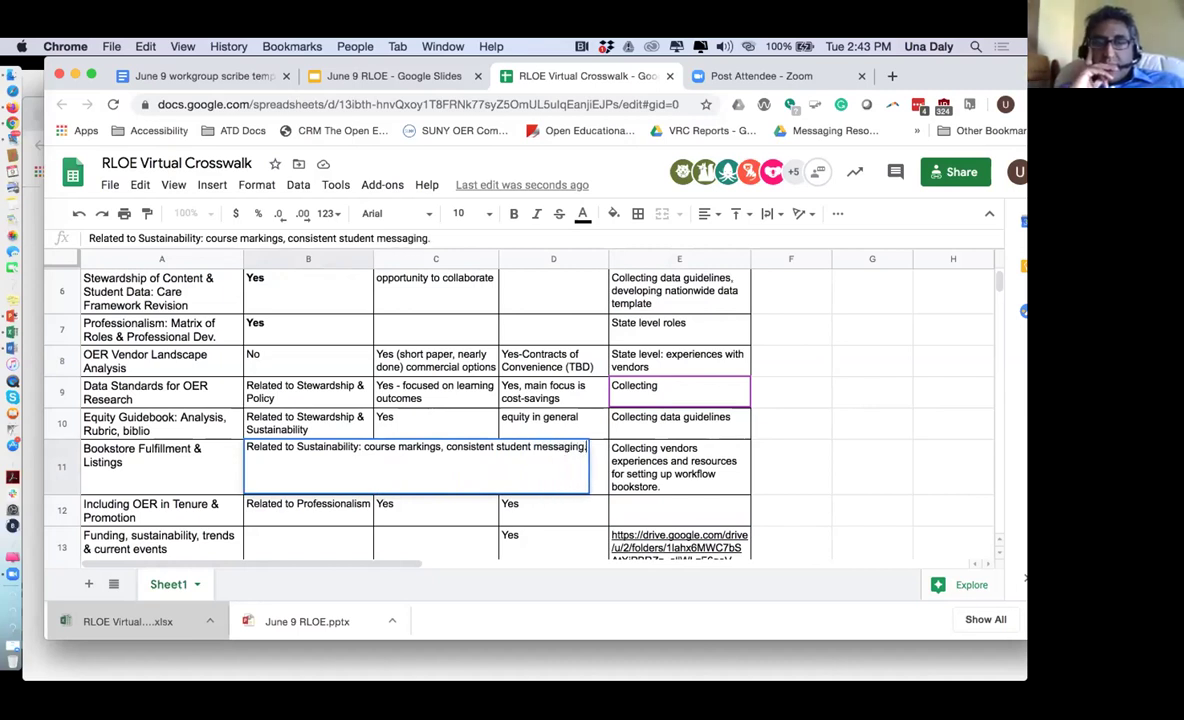
{"action": "key", "text": "Return"}
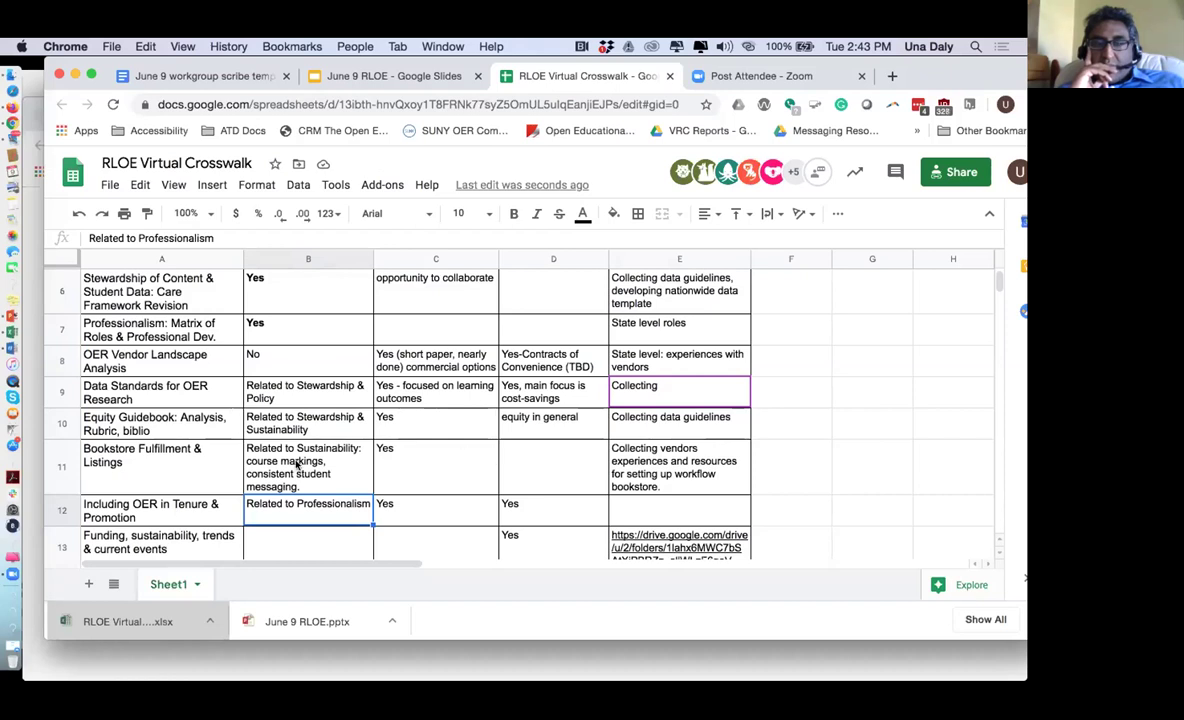
{"action": "left_click", "coordinate": [205, 513]}
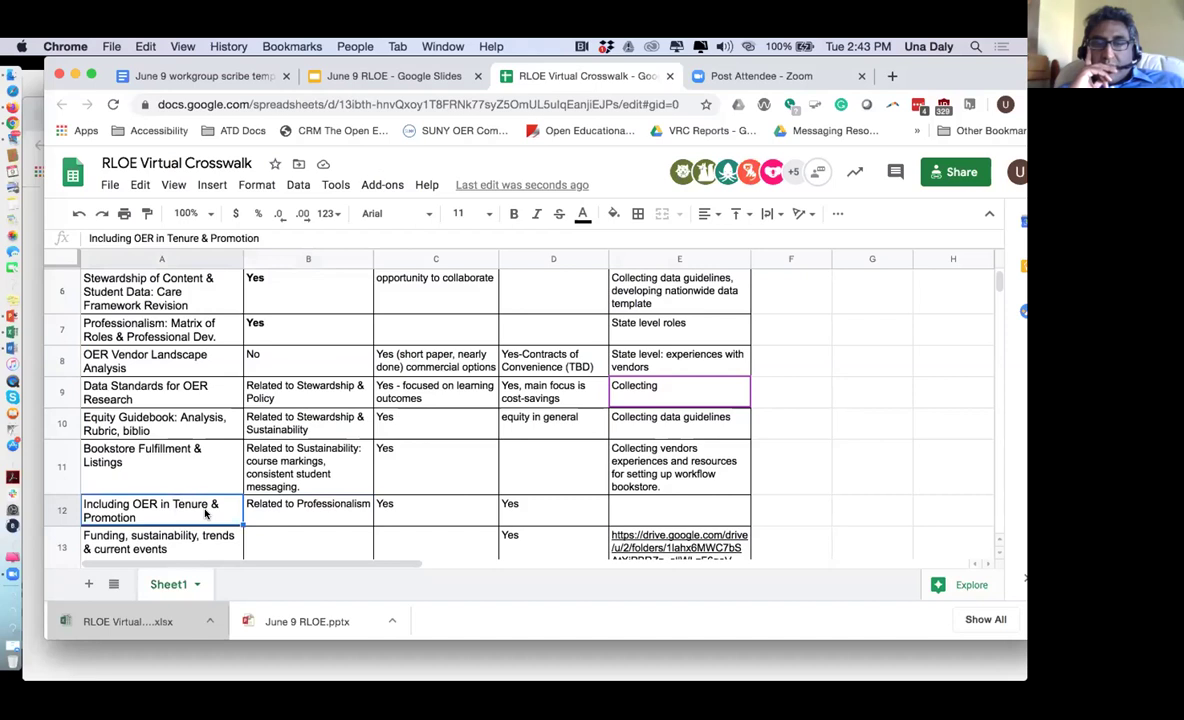
{"action": "key", "text": "Down"}
{"action": "key", "text": "Down"}
{"action": "key", "text": "Down"}
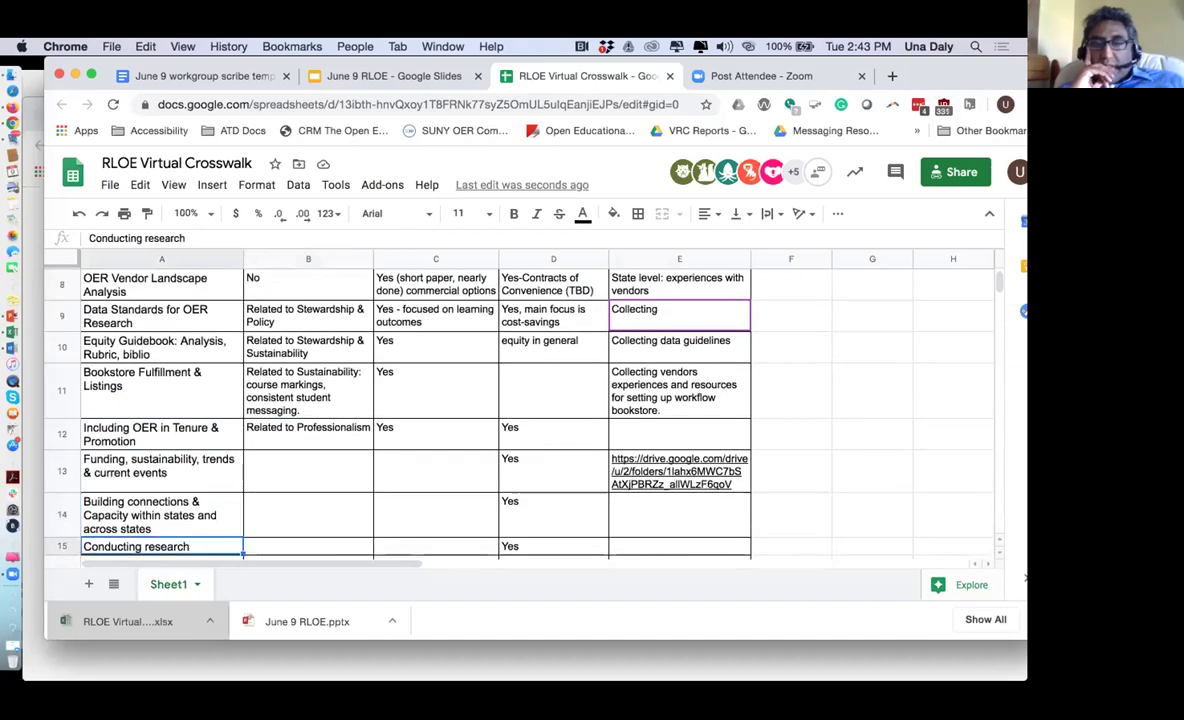
{"action": "key", "text": "Up"}
{"action": "key", "text": "Up"}
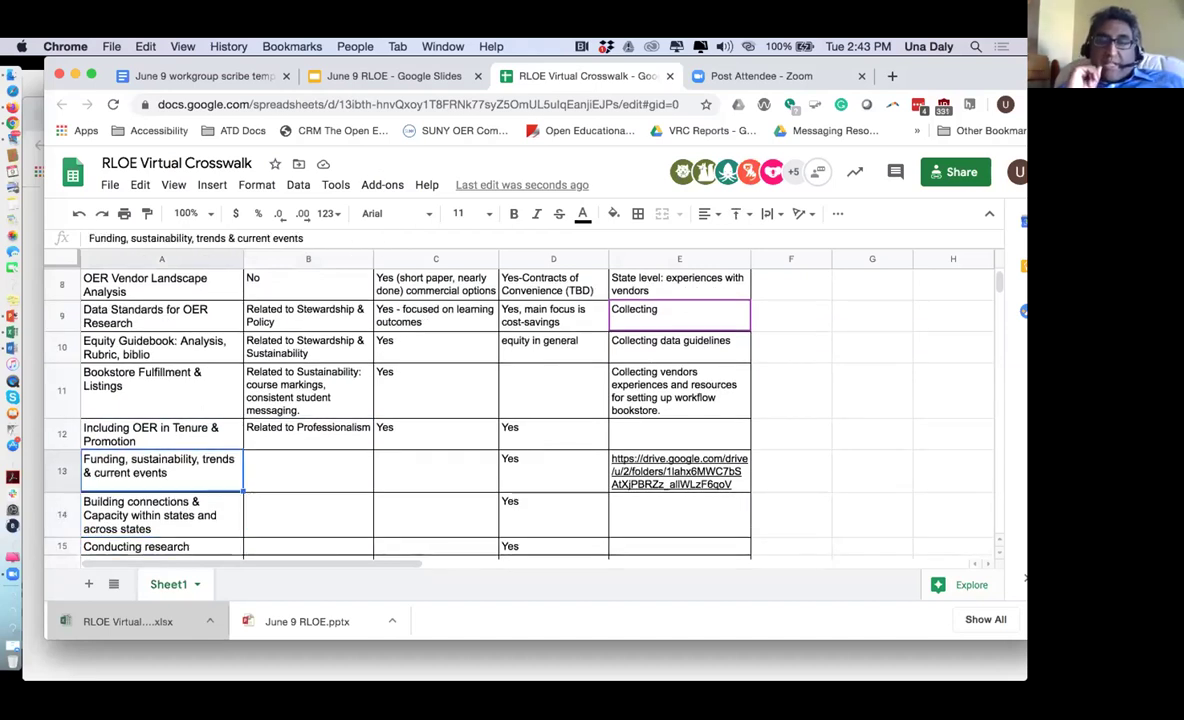
{"action": "left_click", "coordinate": [161, 434]}
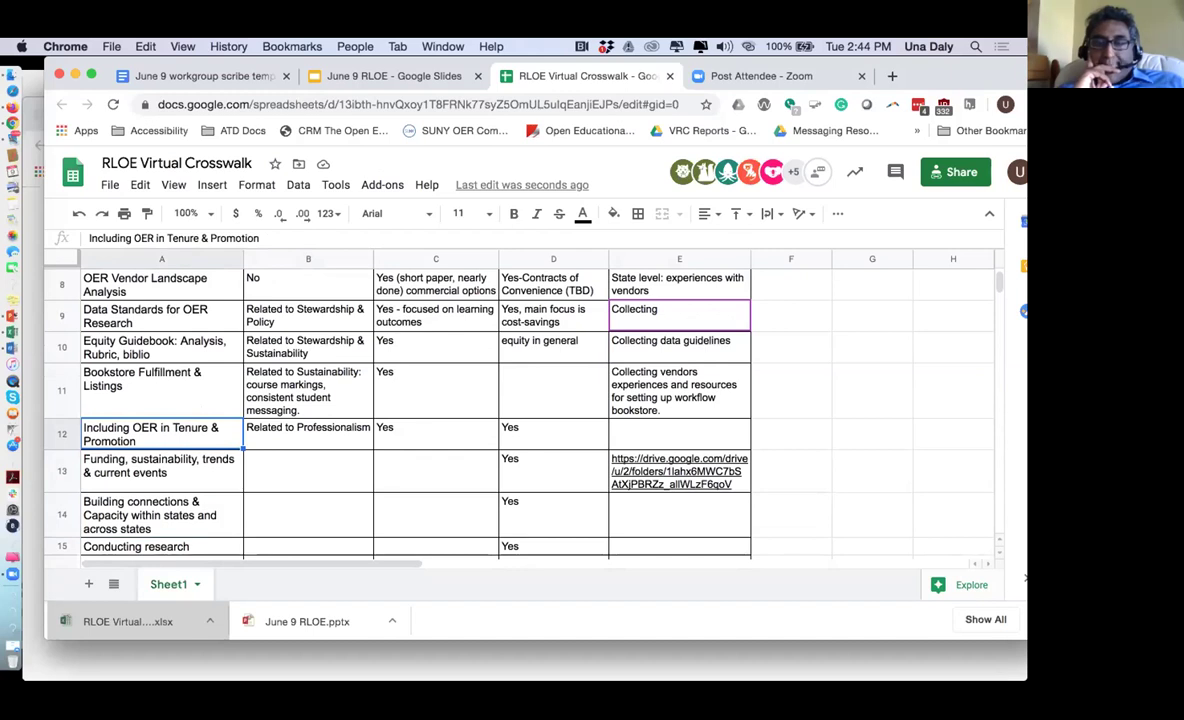
Extend cell D12 in the Including OER in Tenure & Promotion row to read "Yes from a policy perspective"
{"action": "left_click", "coordinate": [527, 433]}
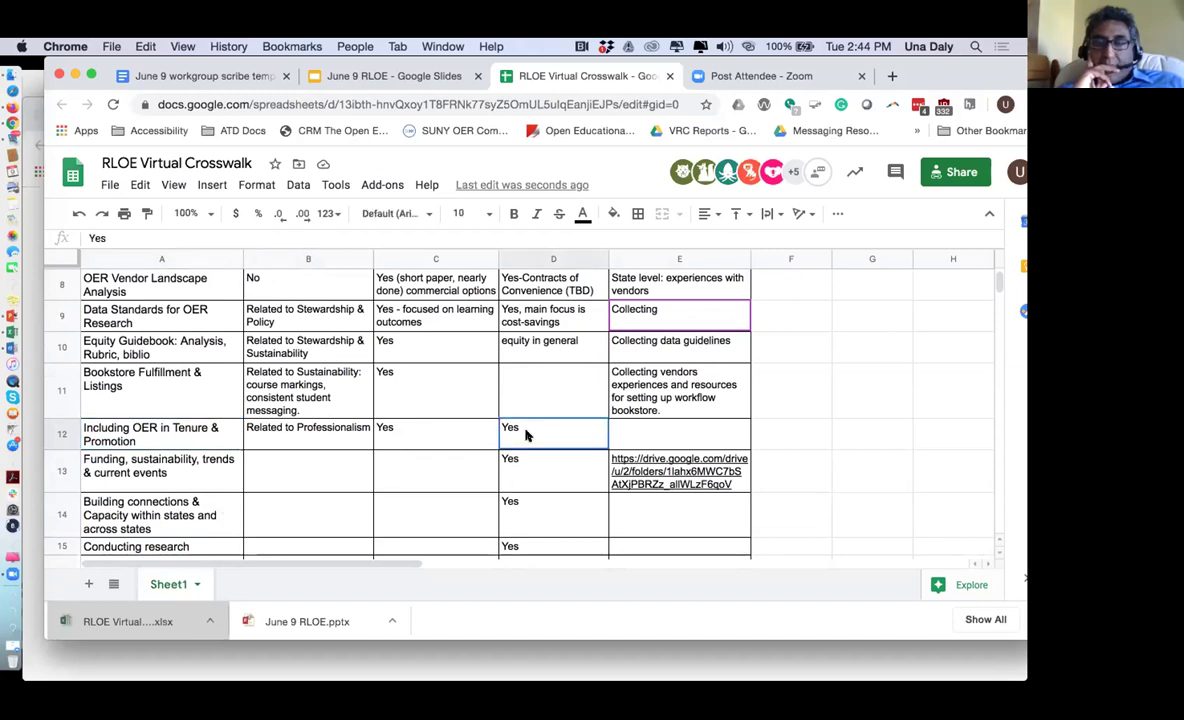
{"action": "double_click", "coordinate": [521, 426]}
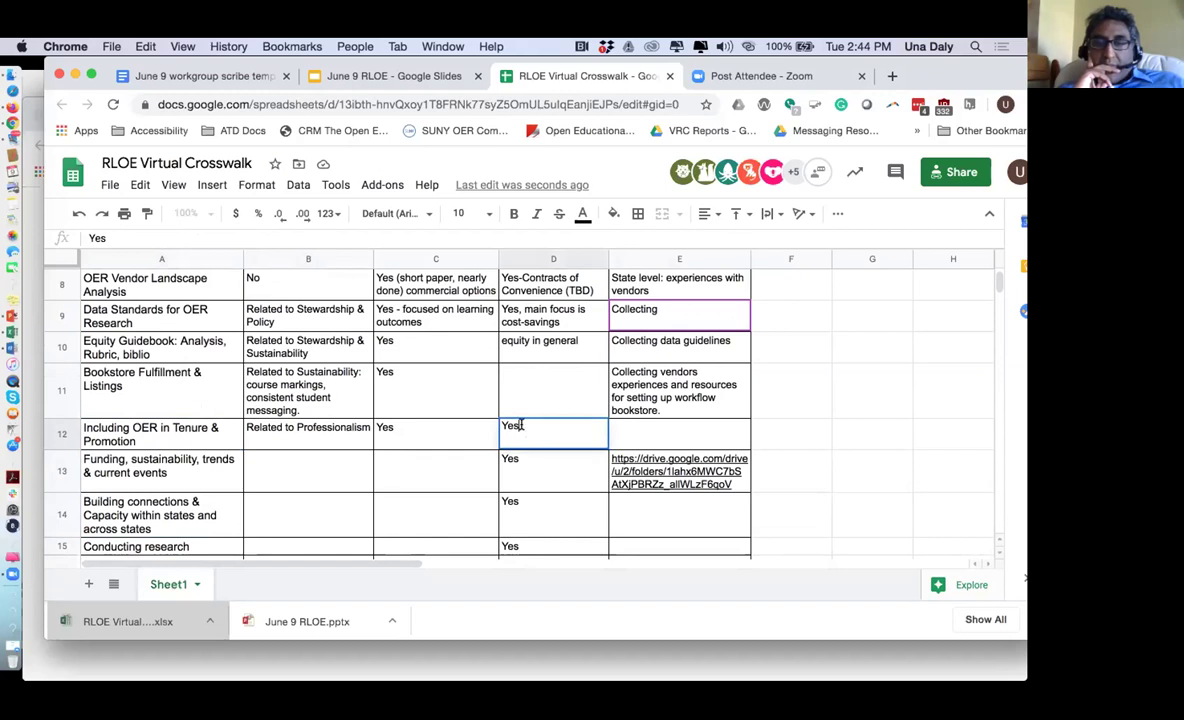
{"action": "type", "text": "from a"}
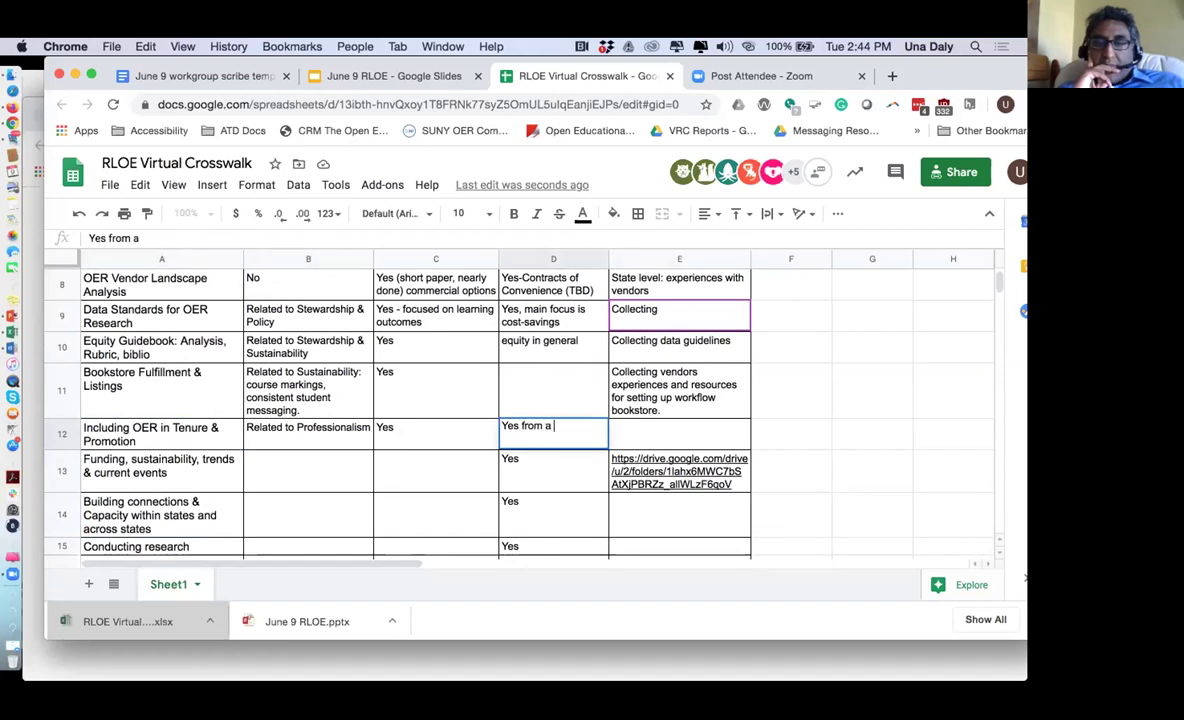
{"action": "type", "text": " plolic"}
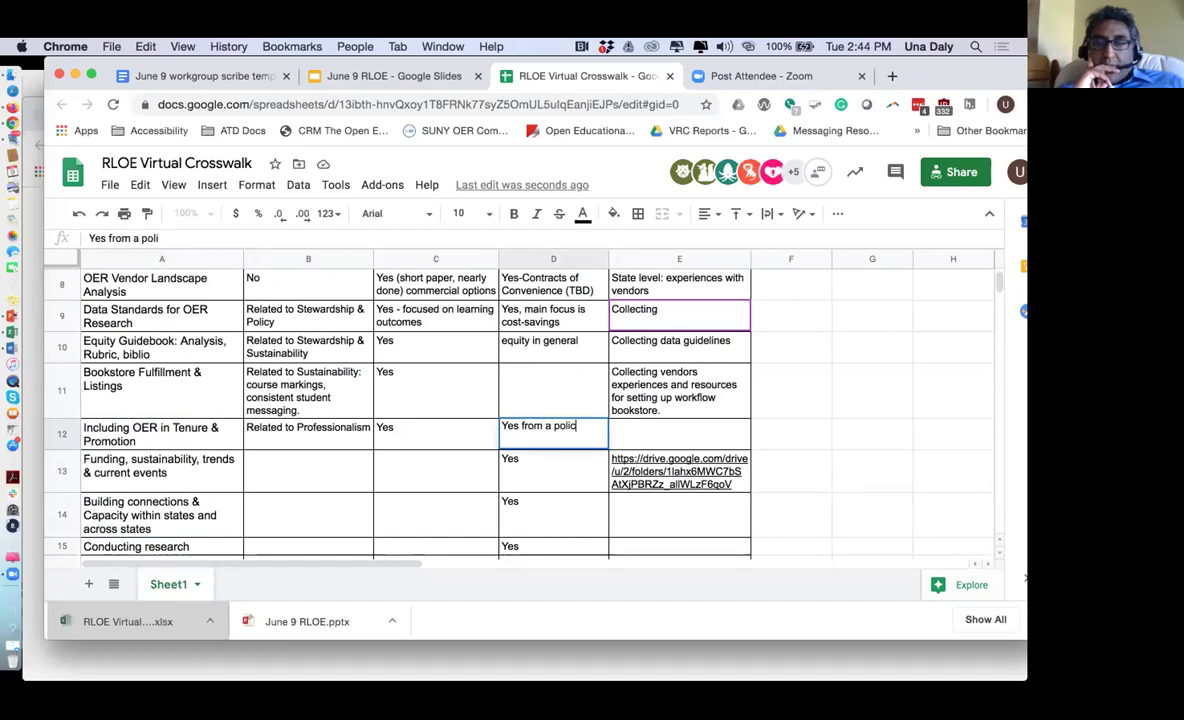
{"action": "type", "text": "y sres"}
{"action": "key", "text": "BackSpace"}
{"action": "key", "text": "BackSpace"}
{"action": "key", "text": "BackSpace"}
{"action": "type", "text": "erspec"}
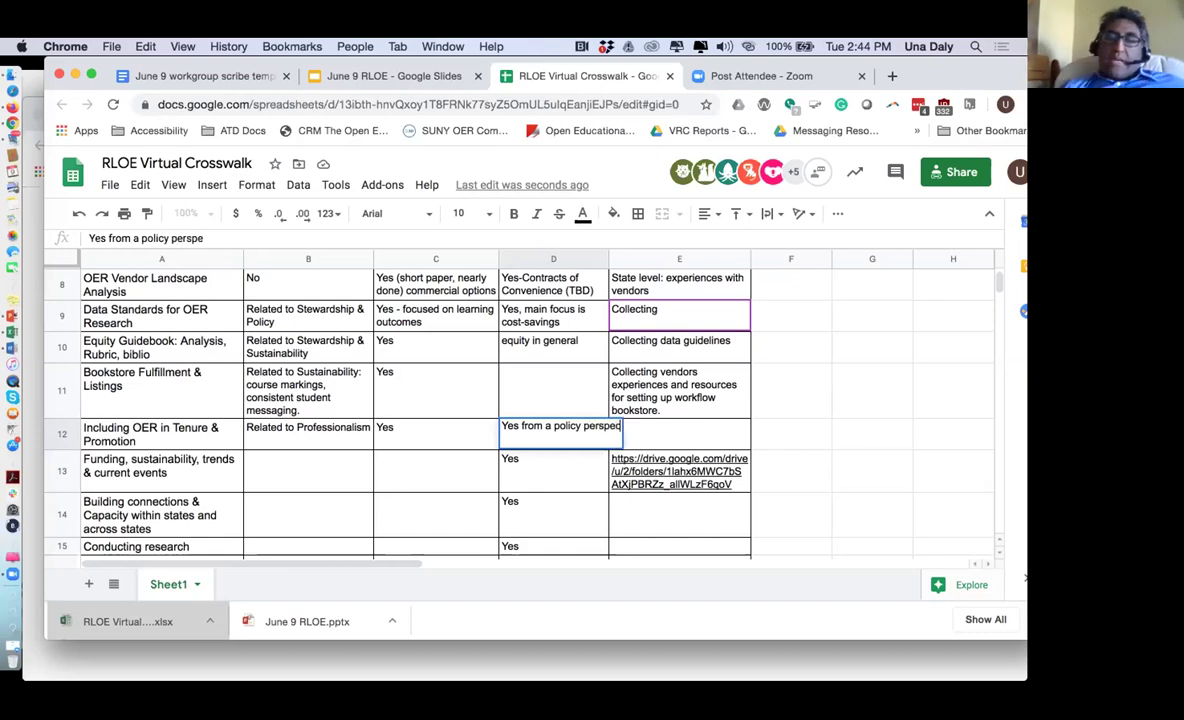
{"action": "type", "text": "tive"}
{"action": "key", "text": "Return"}
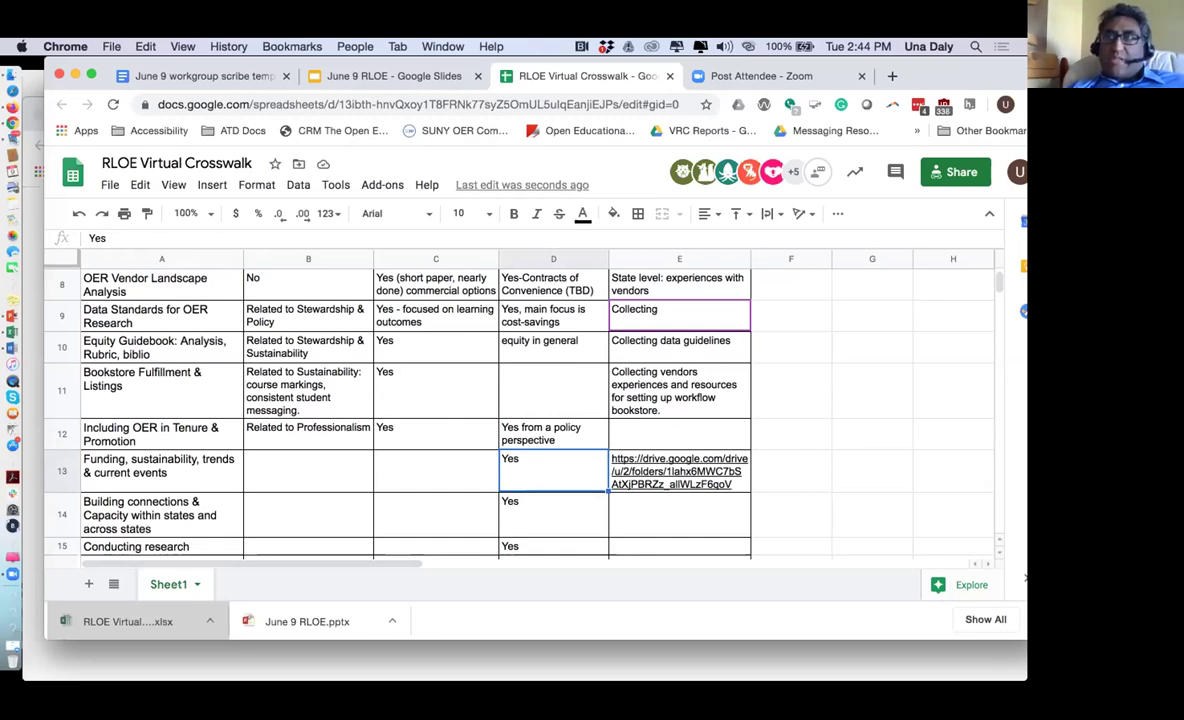
Complete cell E9 in the Data Standards for OER Research row to read "Collecting standards for giving admins data for promoting OER."
{"action": "double_click", "coordinate": [683, 308]}
{"action": "type", "text": "standa"}
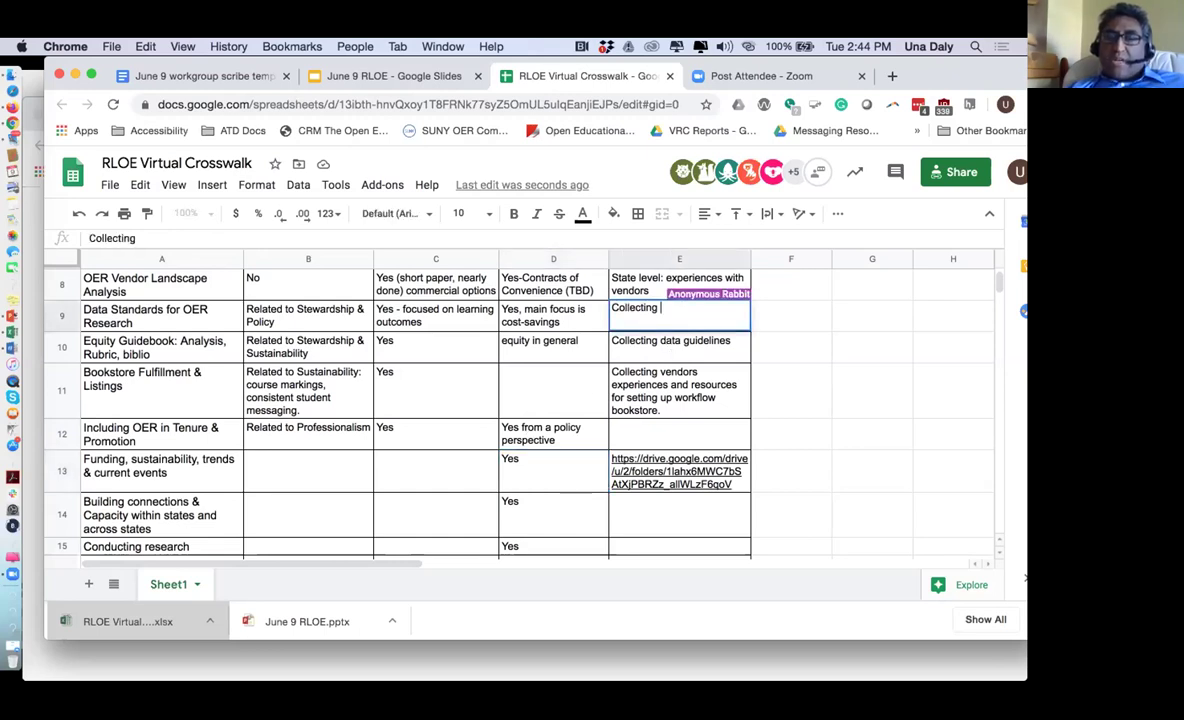
{"action": "type", "text": "rds"}
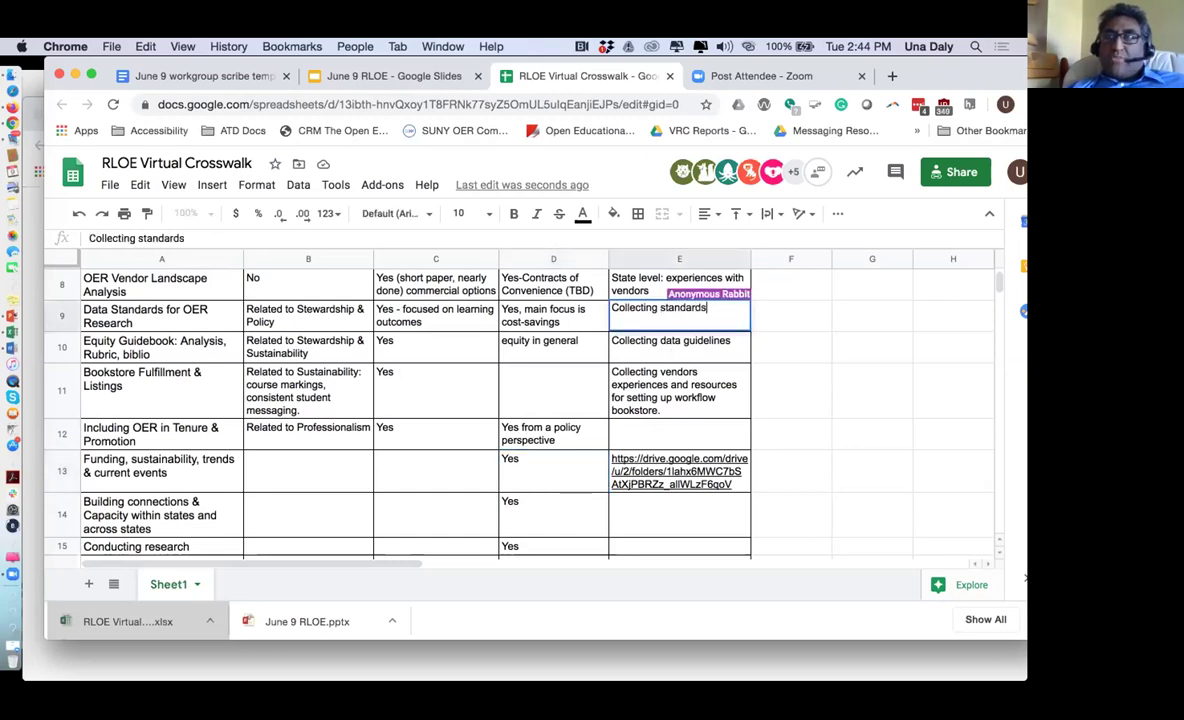
{"action": "type", "text": " for giv"}
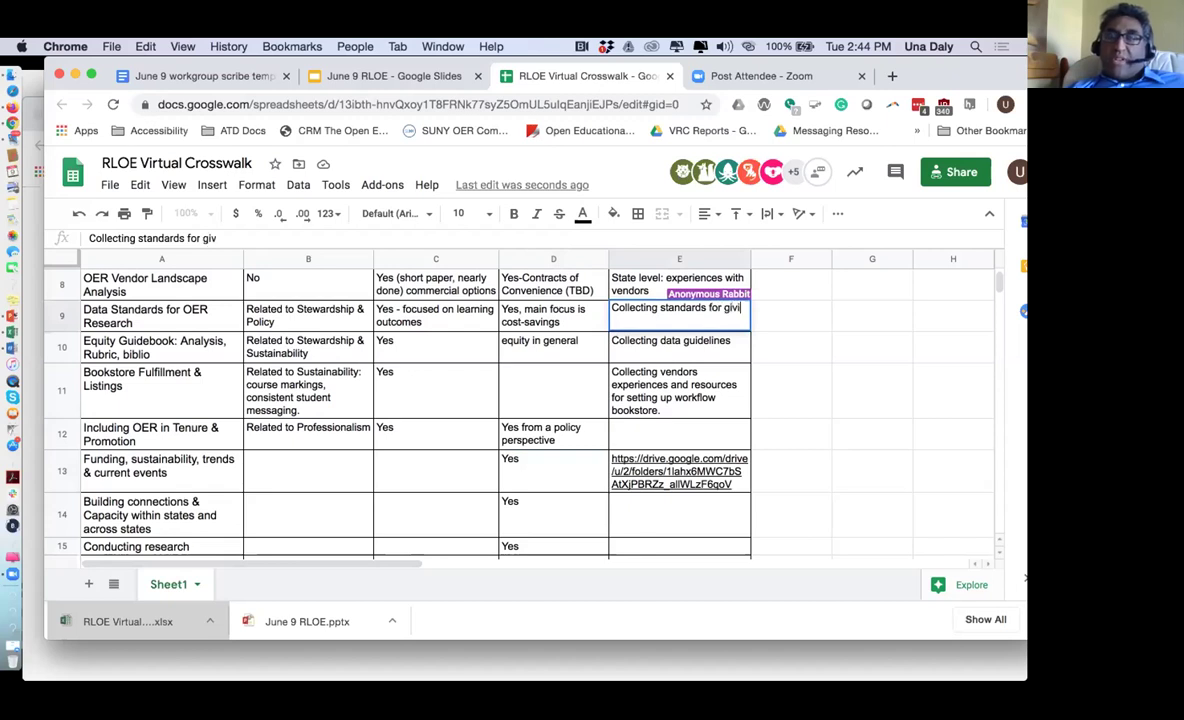
{"action": "type", "text": "ing admin"}
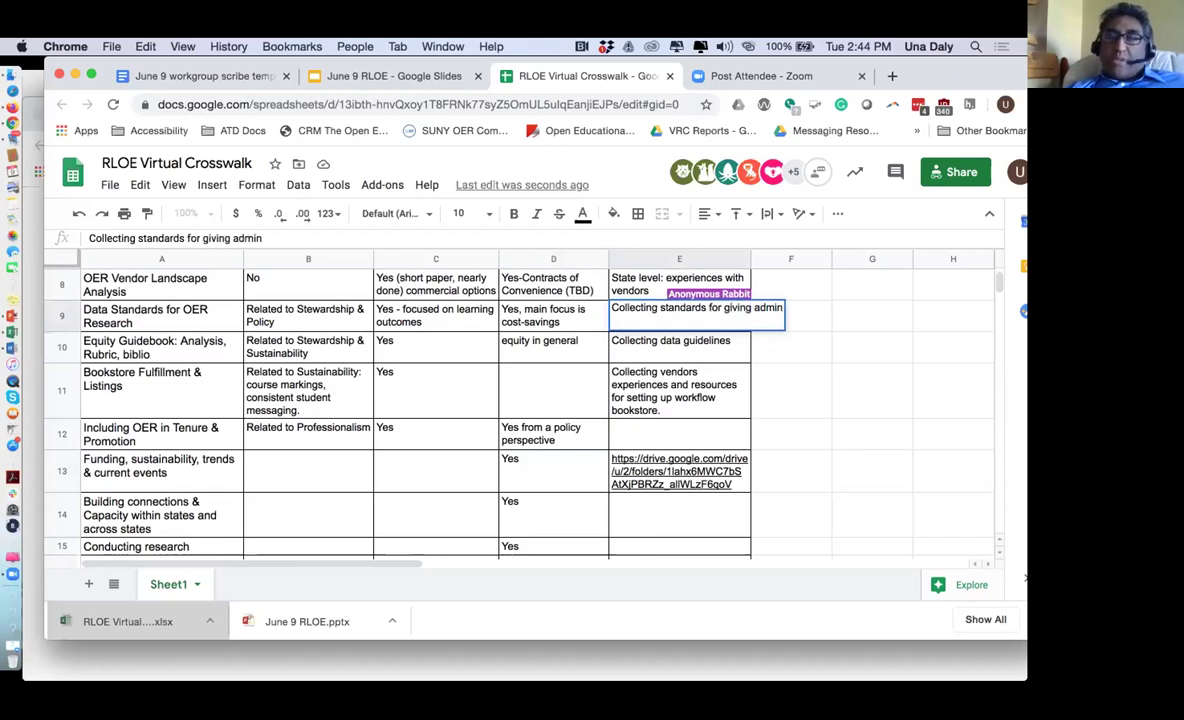
{"action": "type", "text": "s"}
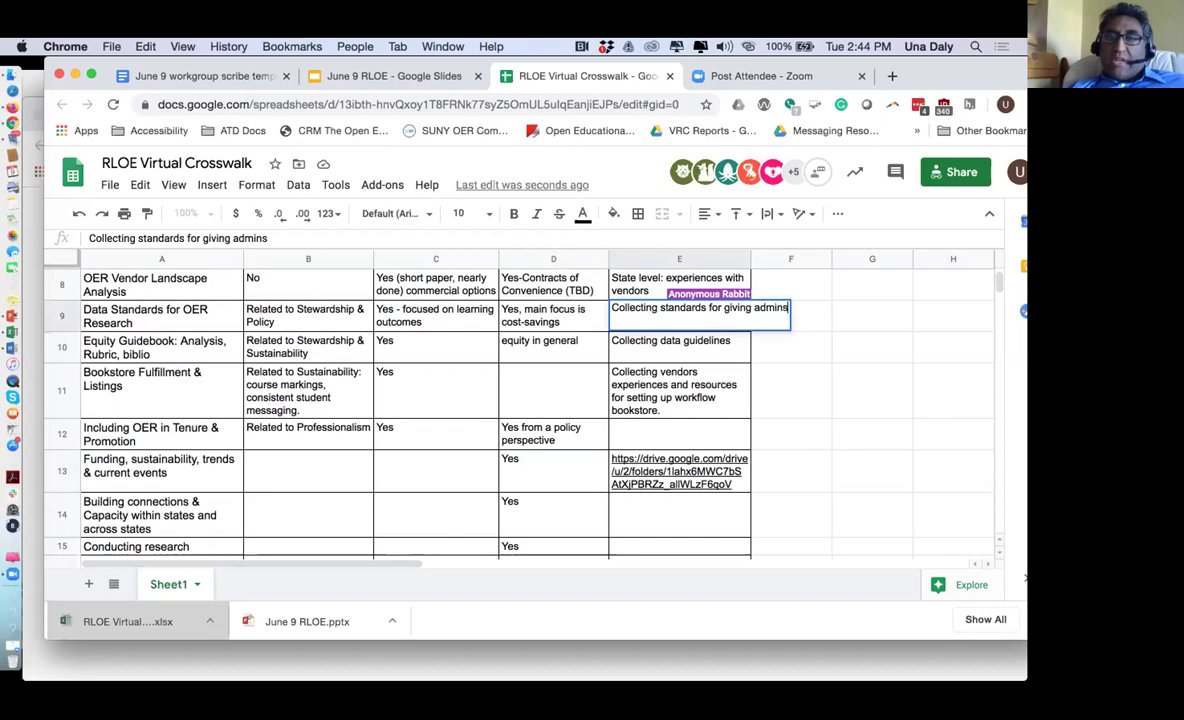
{"action": "type", "text": " data for promo"}
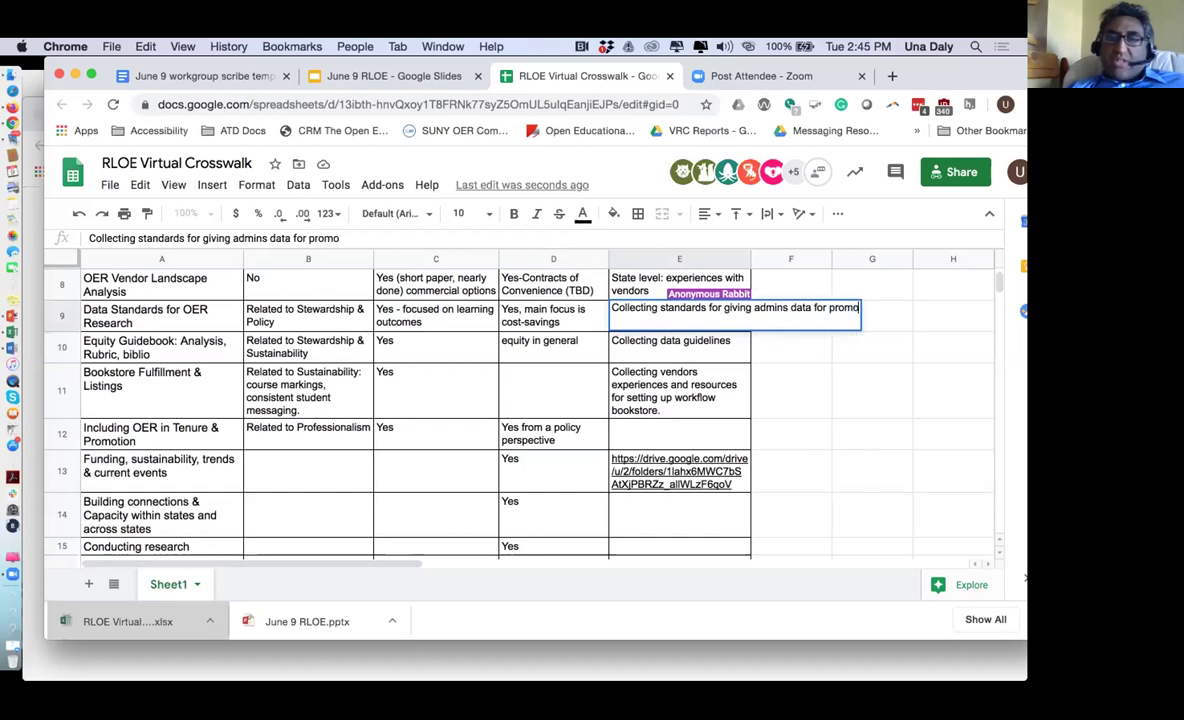
{"action": "type", "text": "ting OER."}
{"action": "key", "text": "Return"}
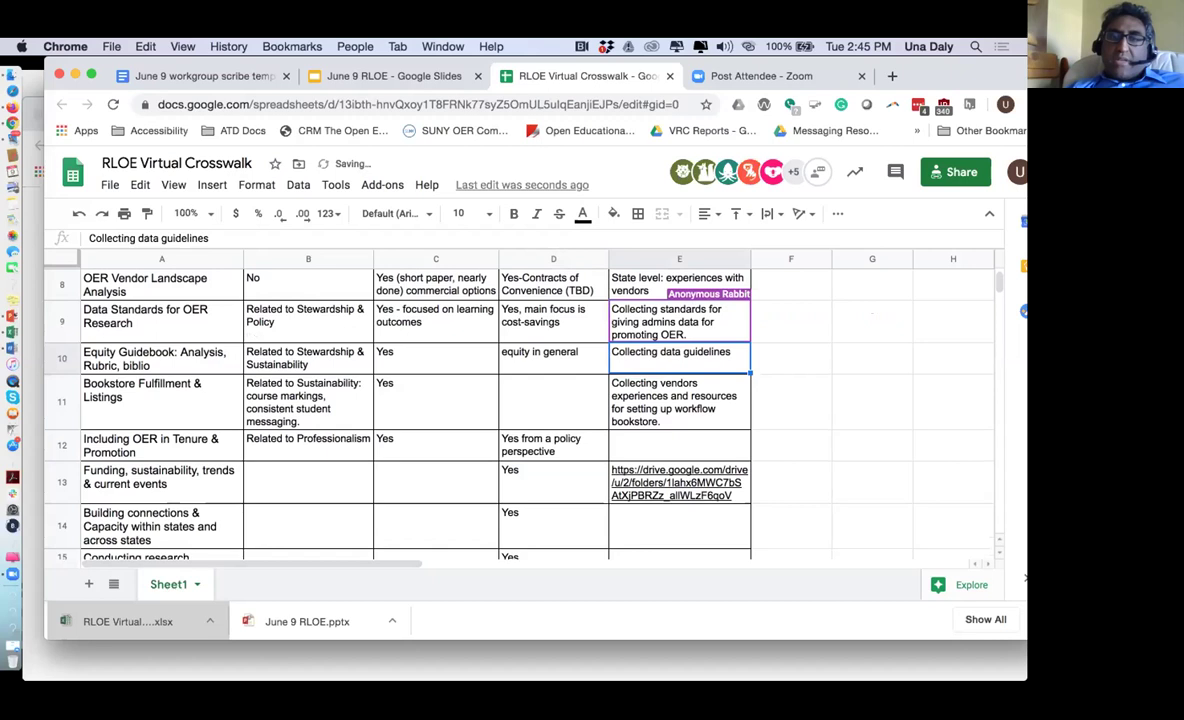
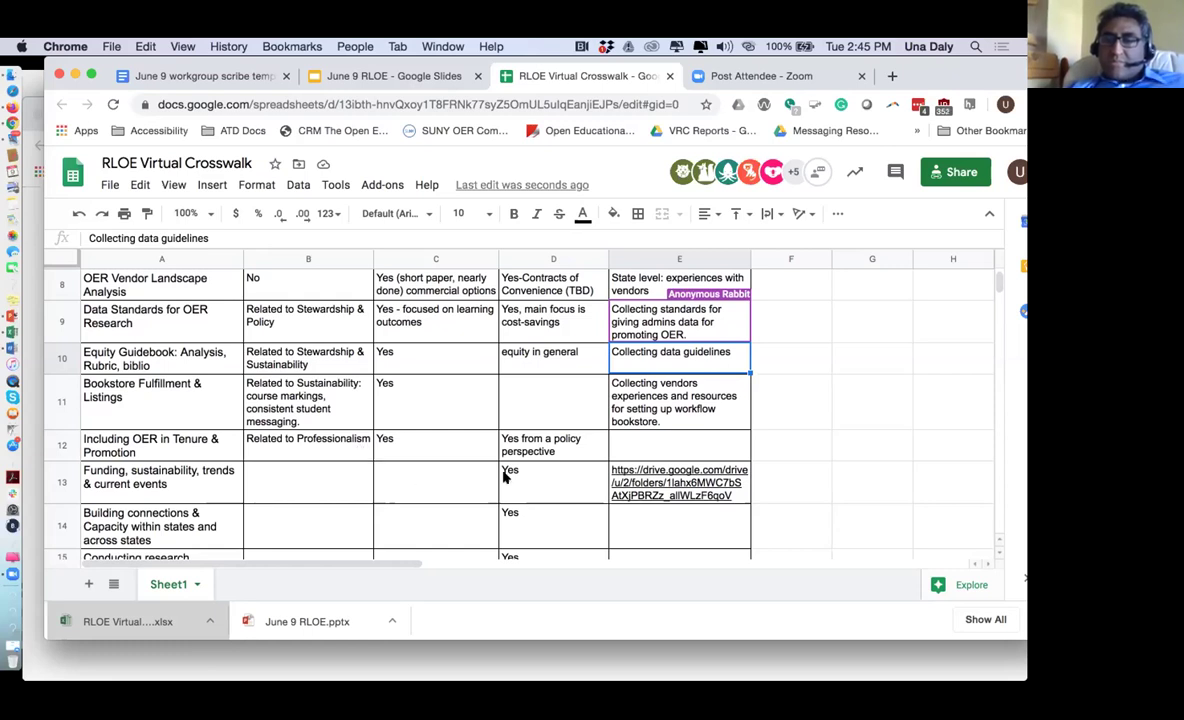
Append ". Varies greatly." to the policy perspective note in the Including OER in Tenure & Promotion row (D12)
{"action": "double_click", "coordinate": [561, 452]}
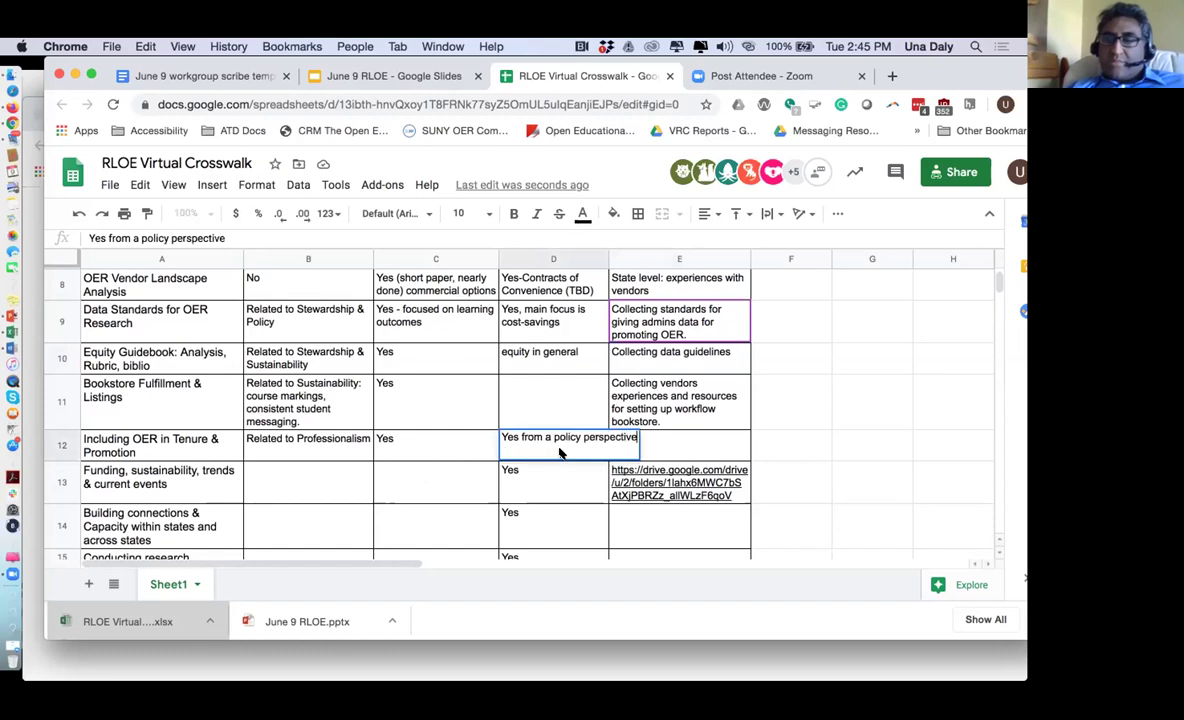
{"action": "type", "text": ". Varies"}
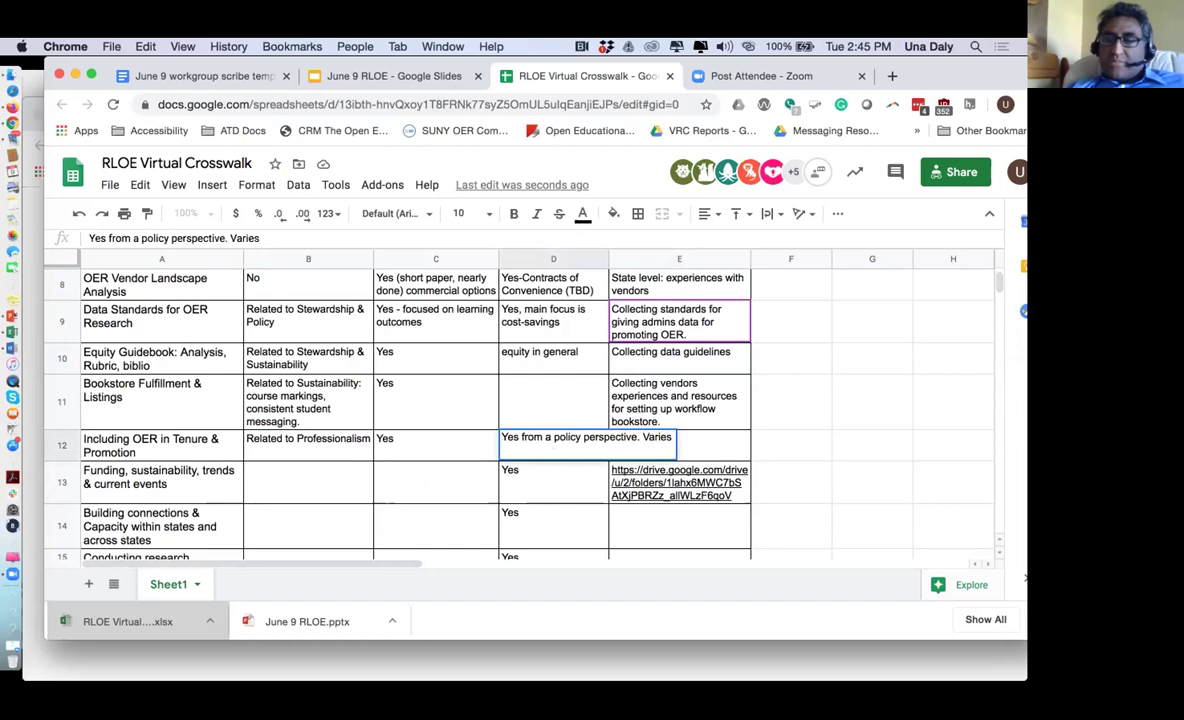
{"action": "type", "text": " greatly."}
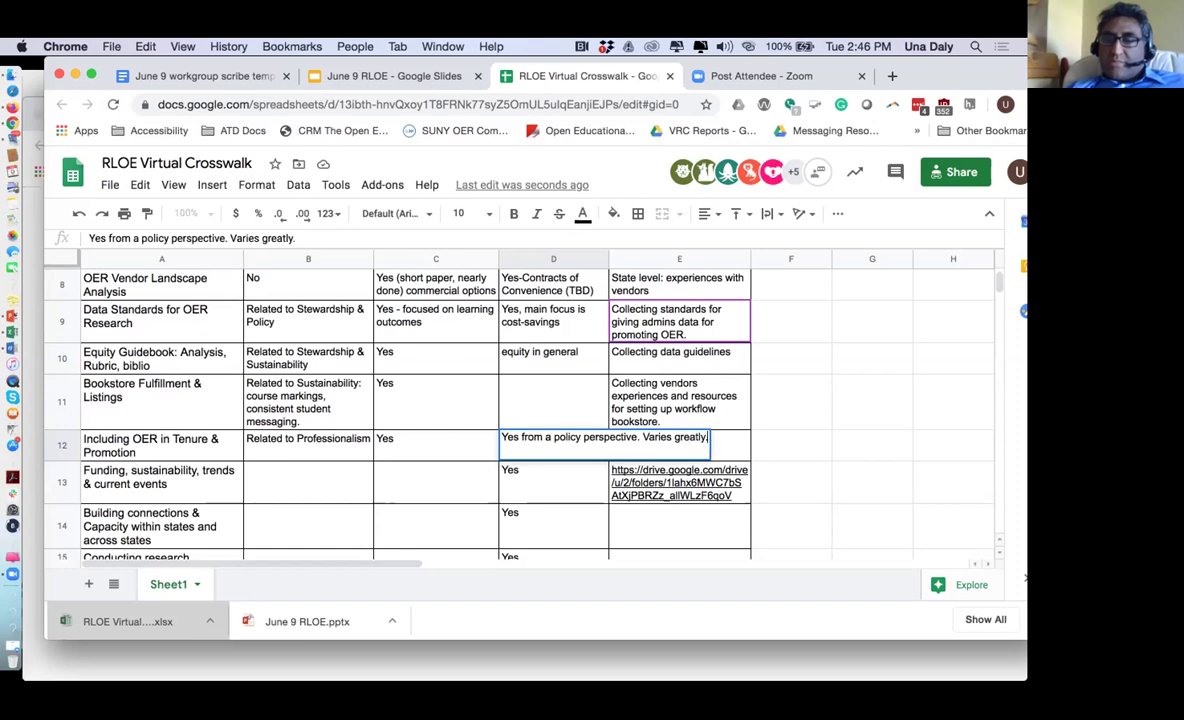
{"action": "key", "text": "Return"}
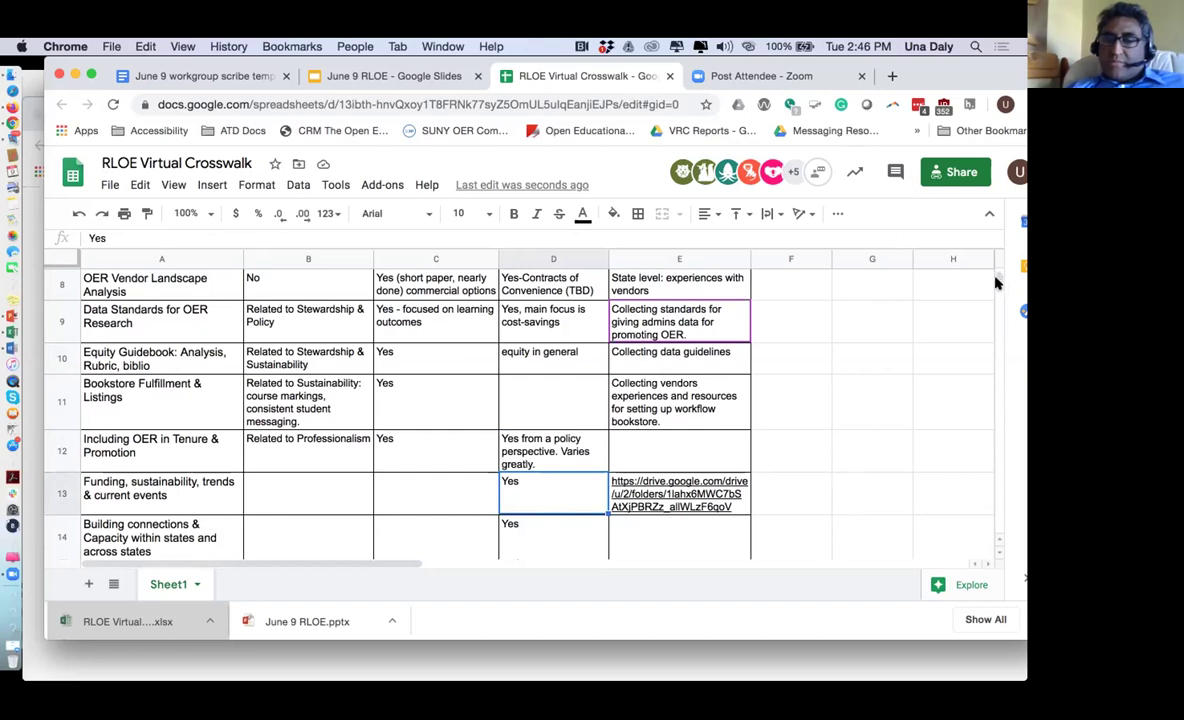
{"action": "scroll", "coordinate": [997, 284], "scroll_direction": "down", "scroll_amount": 3}
{"action": "scroll", "coordinate": [997, 284], "scroll_direction": "down", "scroll_amount": 1}
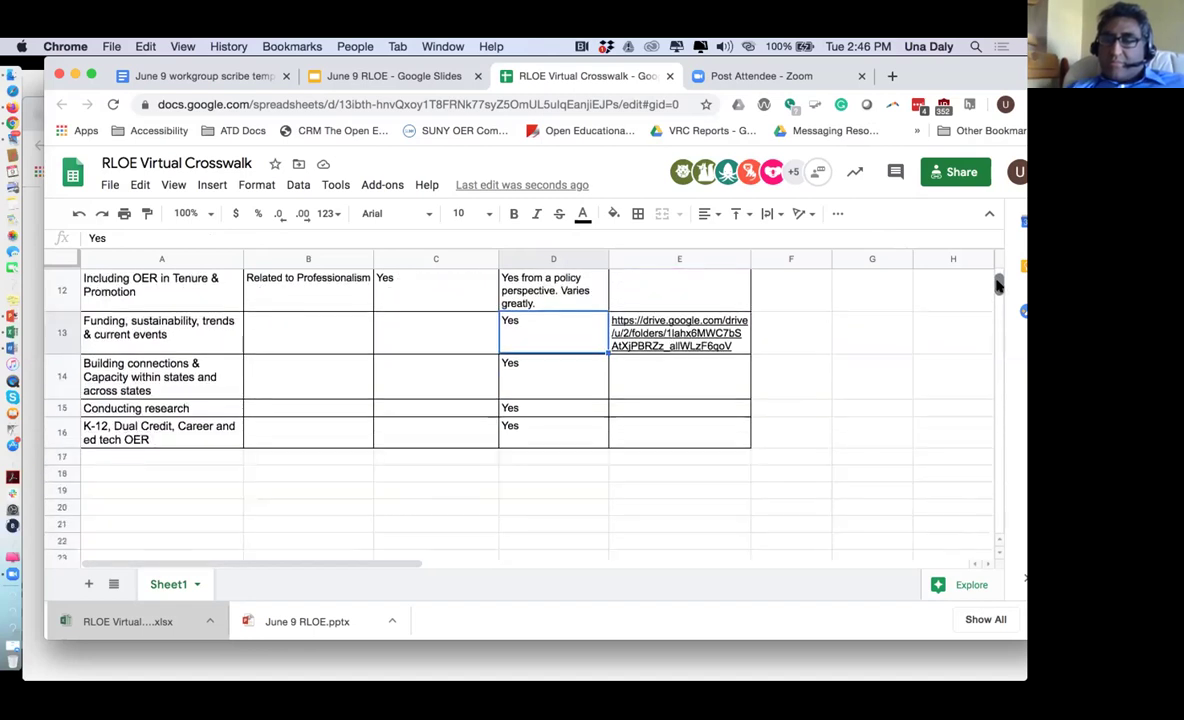
{"action": "scroll", "coordinate": [997, 284], "scroll_direction": "up", "scroll_amount": 3}
{"action": "scroll", "coordinate": [997, 284], "scroll_direction": "down", "scroll_amount": 3}
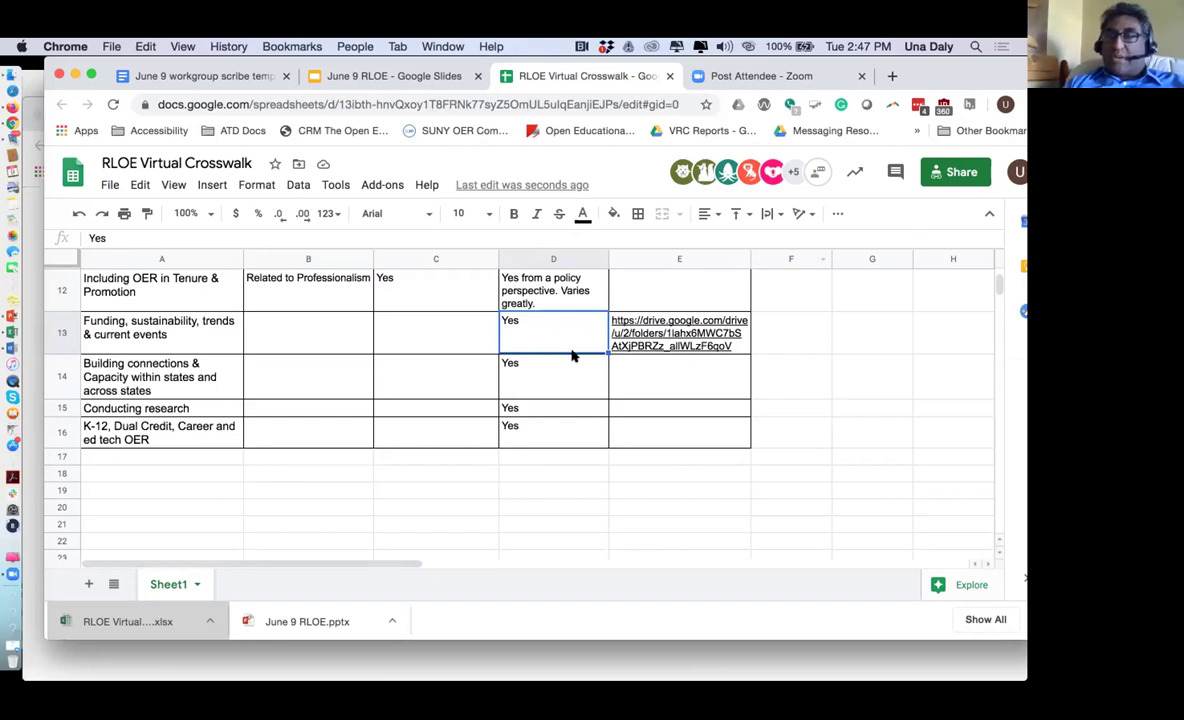
Extend cell C12 in the Including OER in Tenure & Promotion row to read "Yes, would like to include case studies (dept examples)"
{"action": "left_click", "coordinate": [311, 283]}
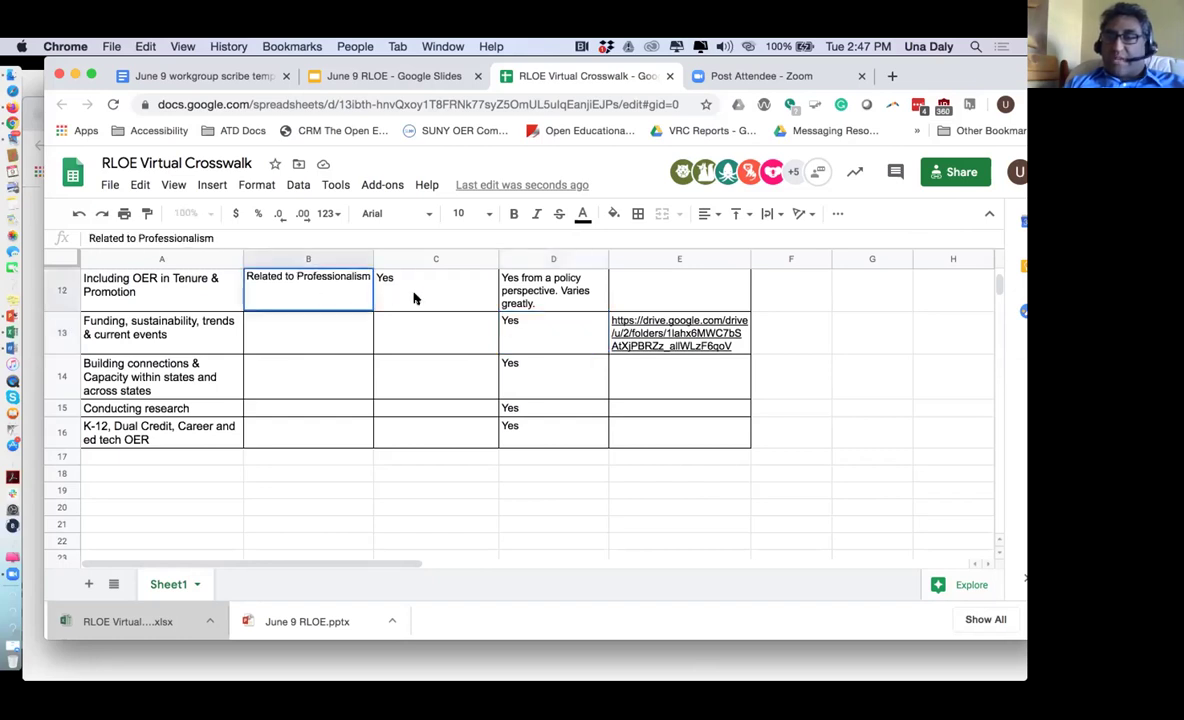
{"action": "left_click", "coordinate": [405, 294]}
{"action": "type", "text": ", would like to include"}
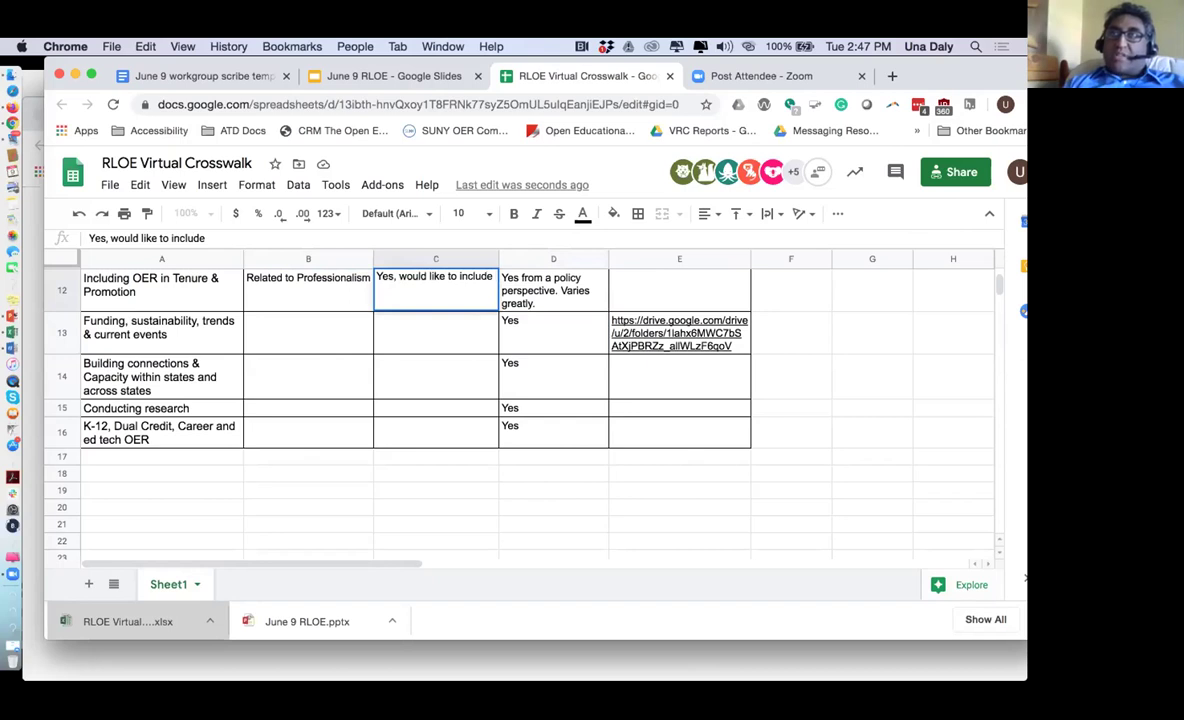
{"action": "type", "text": " cs"}
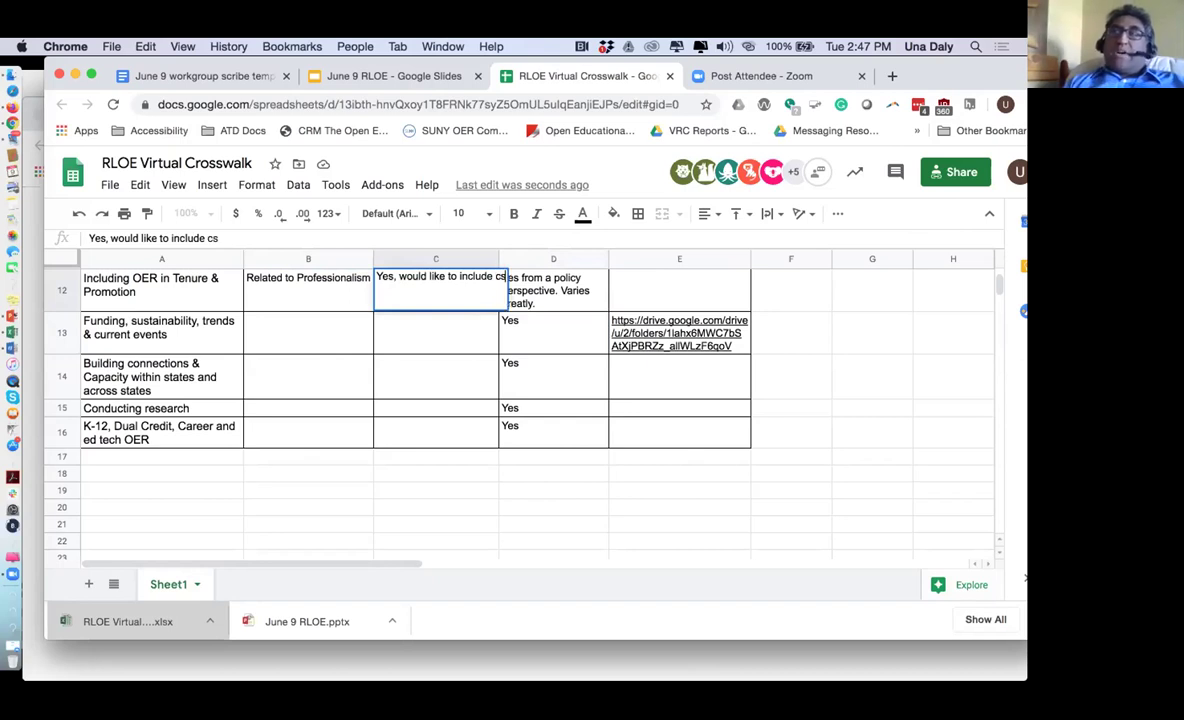
{"action": "key", "text": "BackSpace"}
{"action": "type", "text": "ast"}
{"action": "key", "text": "BackSpace"}
{"action": "type", "text": "e studies (dept"}
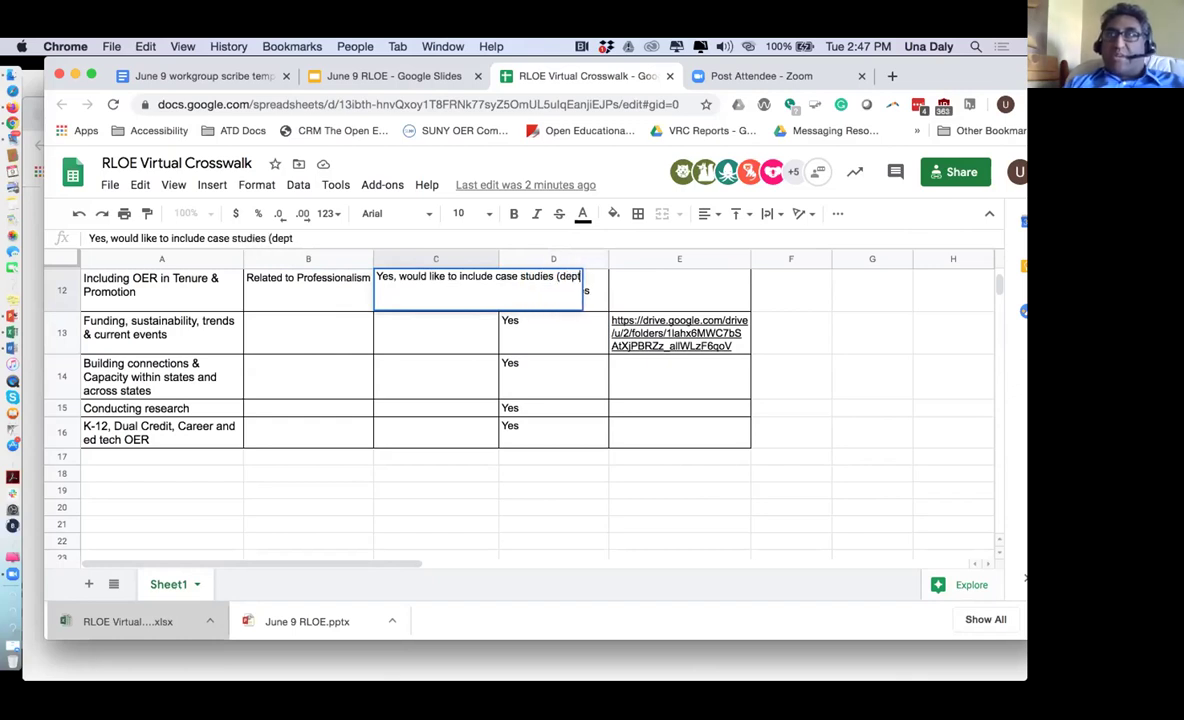
{"action": "type", "text": " examples)"}
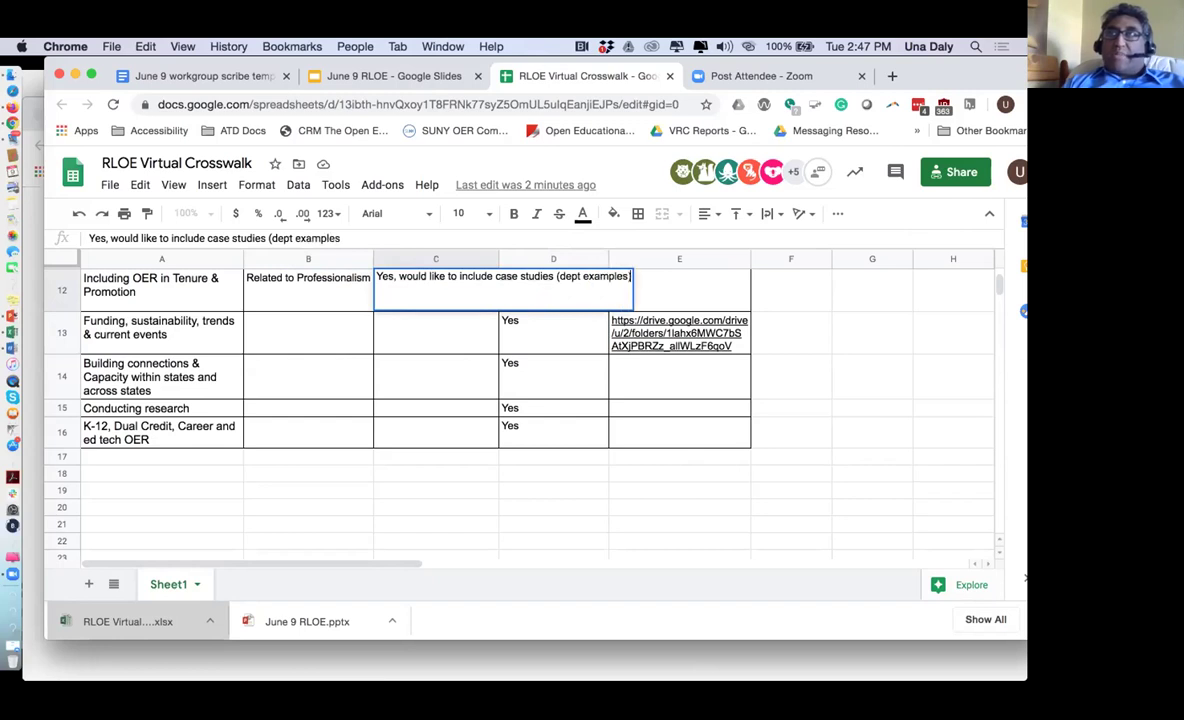
{"action": "key", "text": "Return"}
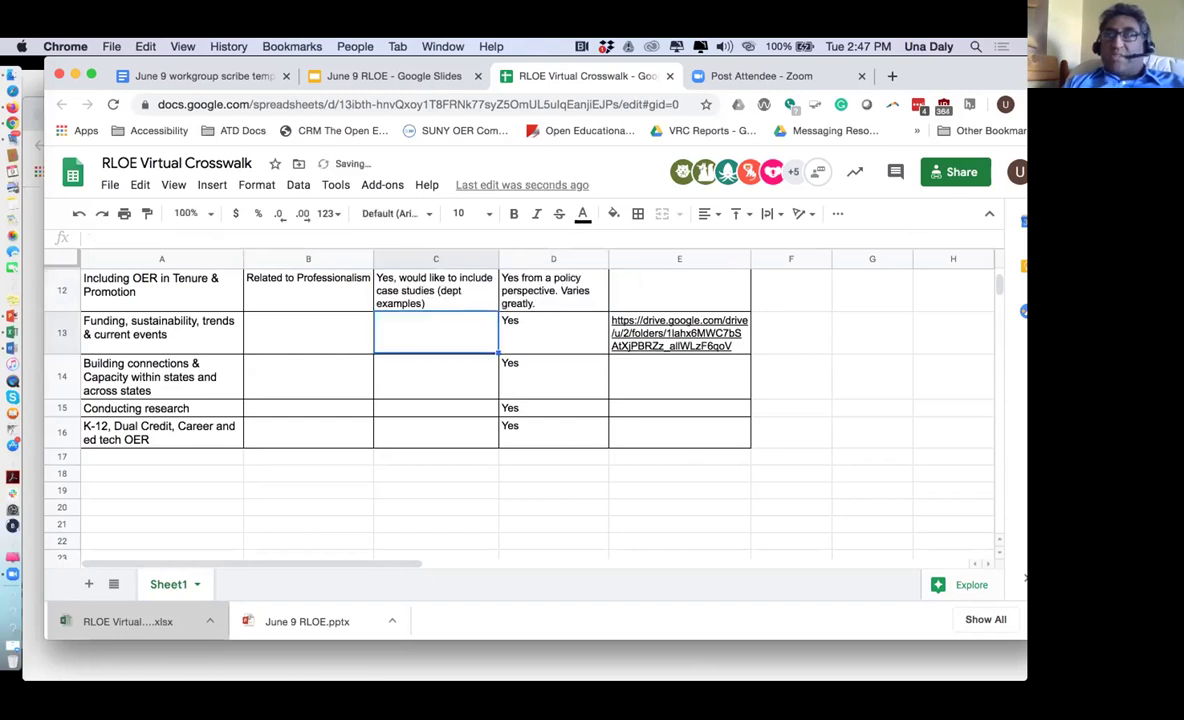
Append ". Badges/microcredentials that contribute to tenure." to the Related to Professionalism note in the Including OER in Tenure & Promotion row (B12)
{"action": "mouse_move", "coordinate": [626, 337]}
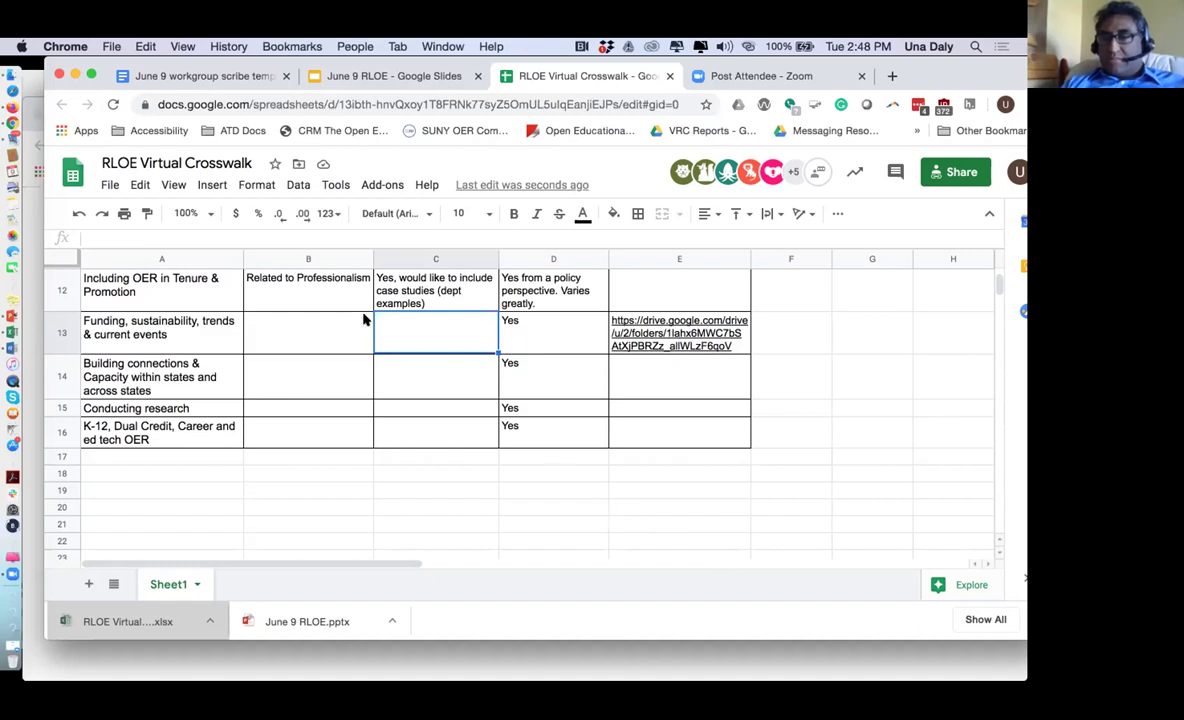
{"action": "left_click", "coordinate": [339, 283]}
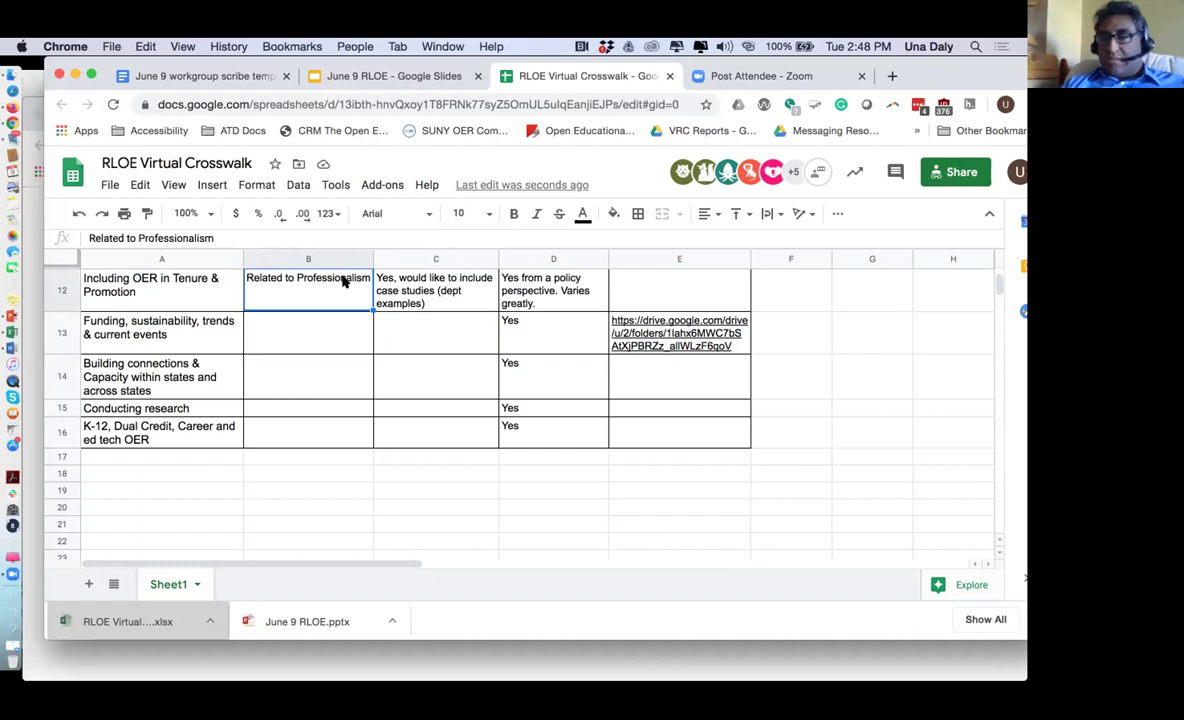
{"action": "double_click", "coordinate": [346, 280]}
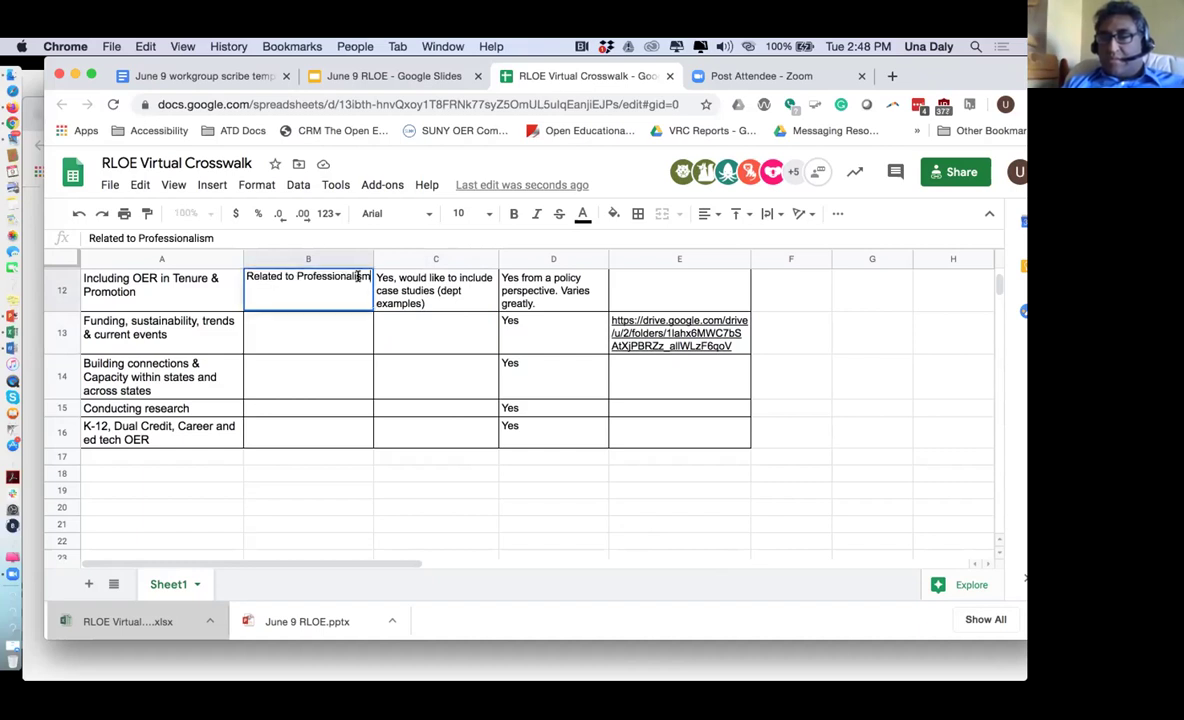
{"action": "type", "text": ". B"}
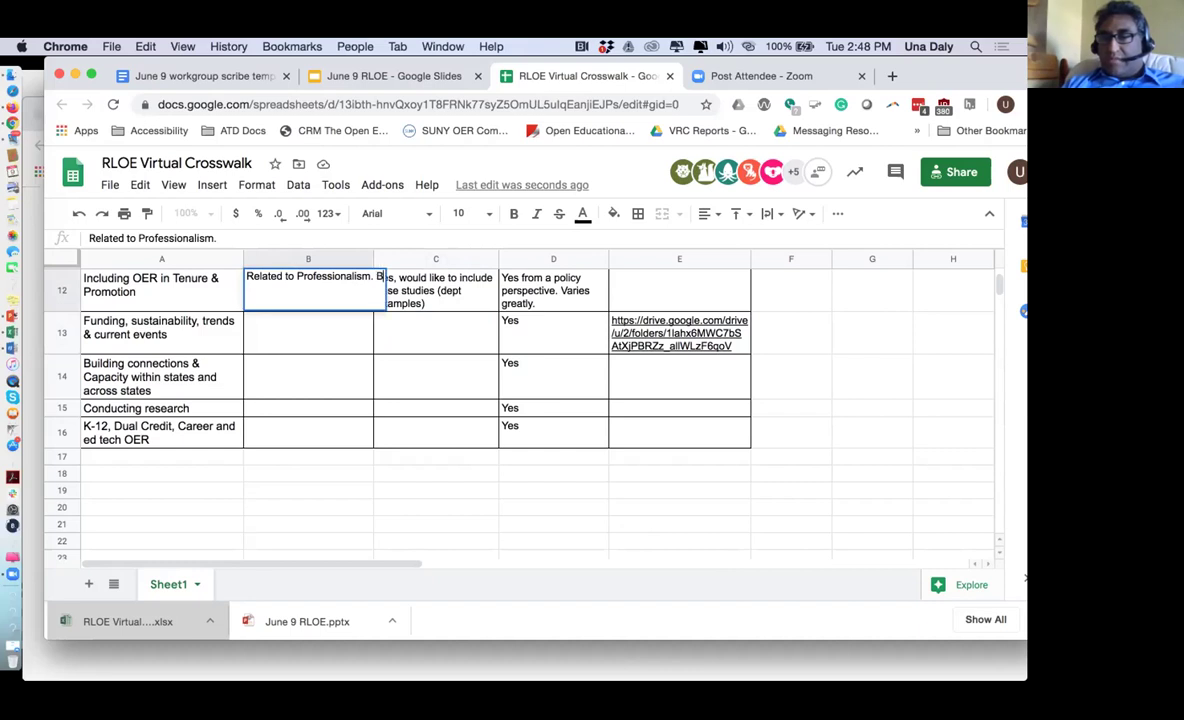
{"action": "type", "text": "adges/microcre"}
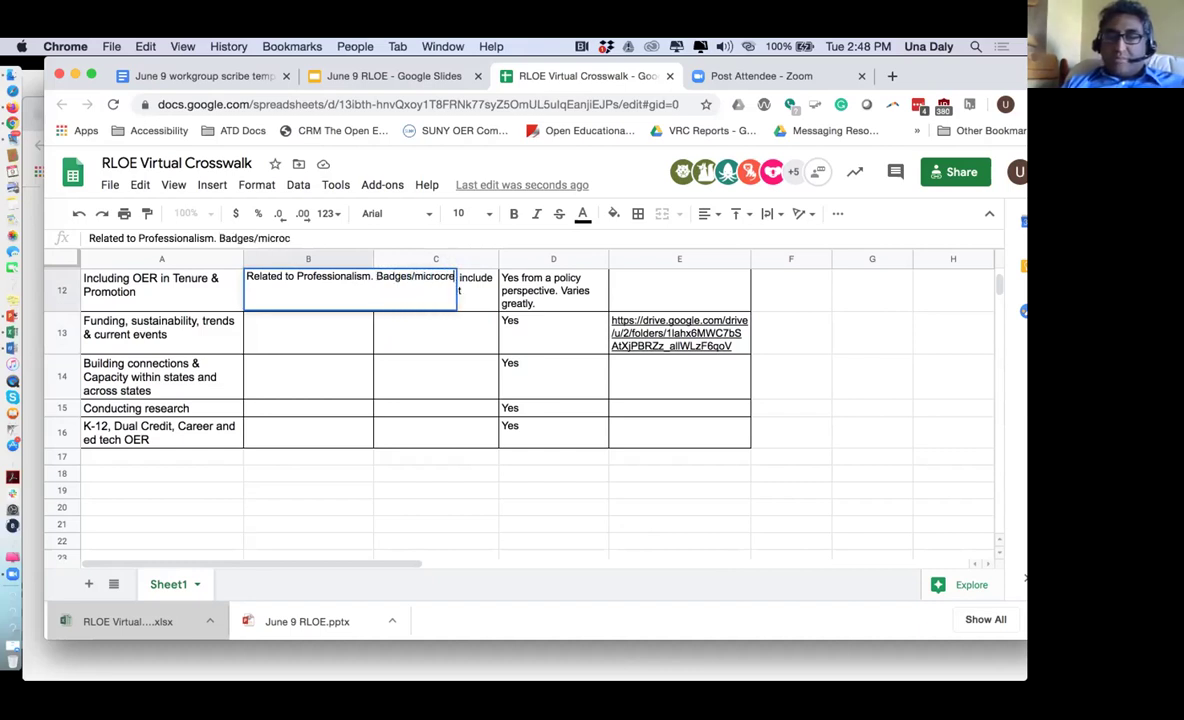
{"action": "type", "text": "dentialstowa"}
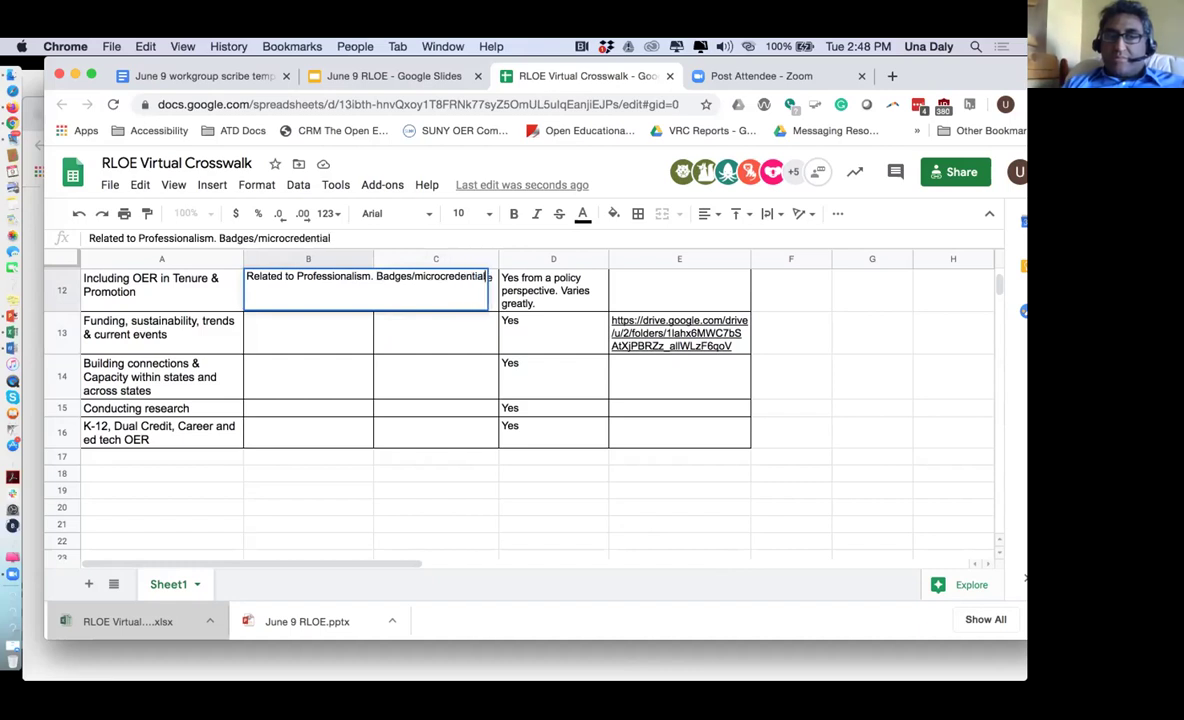
{"action": "key", "text": "BackSpace"}
{"action": "key", "text": "BackSpace"}
{"action": "key", "text": "BackSpace"}
{"action": "key", "text": "BackSpace"}
{"action": "key", "text": "BackSpace"}
{"action": "type", "text": "s that wor"}
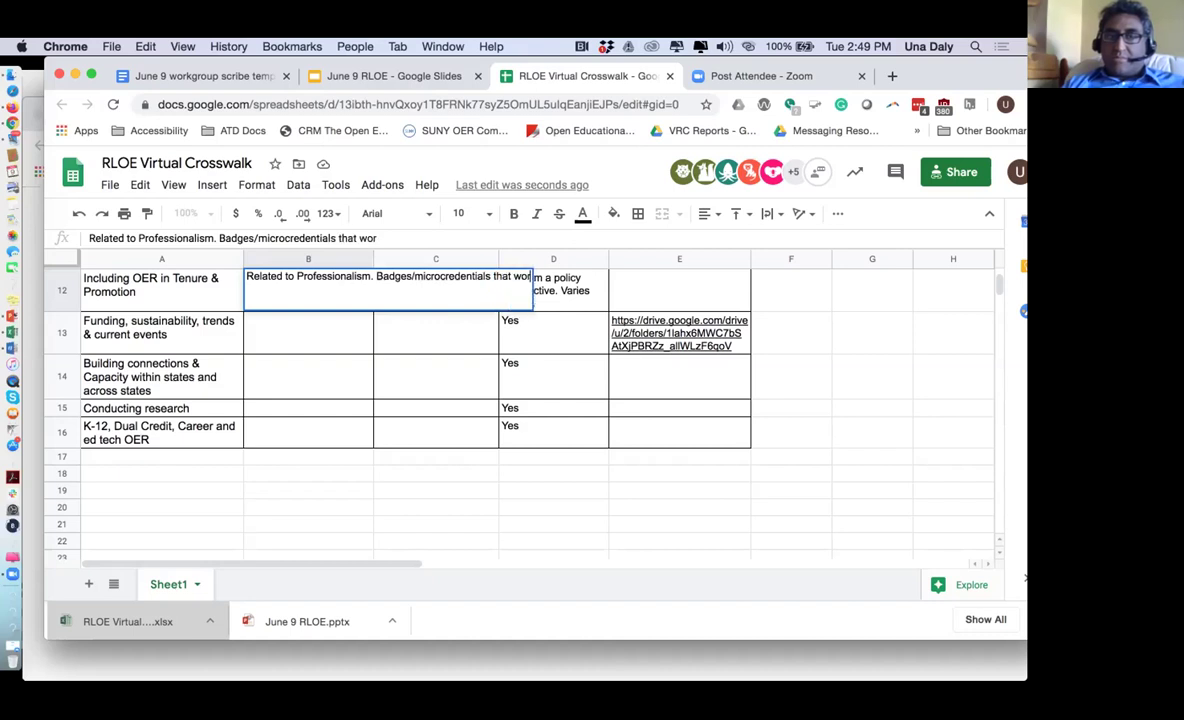
{"action": "key", "text": "BackSpace"}
{"action": "key", "text": "BackSpace"}
{"action": "key", "text": "BackSpace"}
{"action": "type", "text": "contri"}
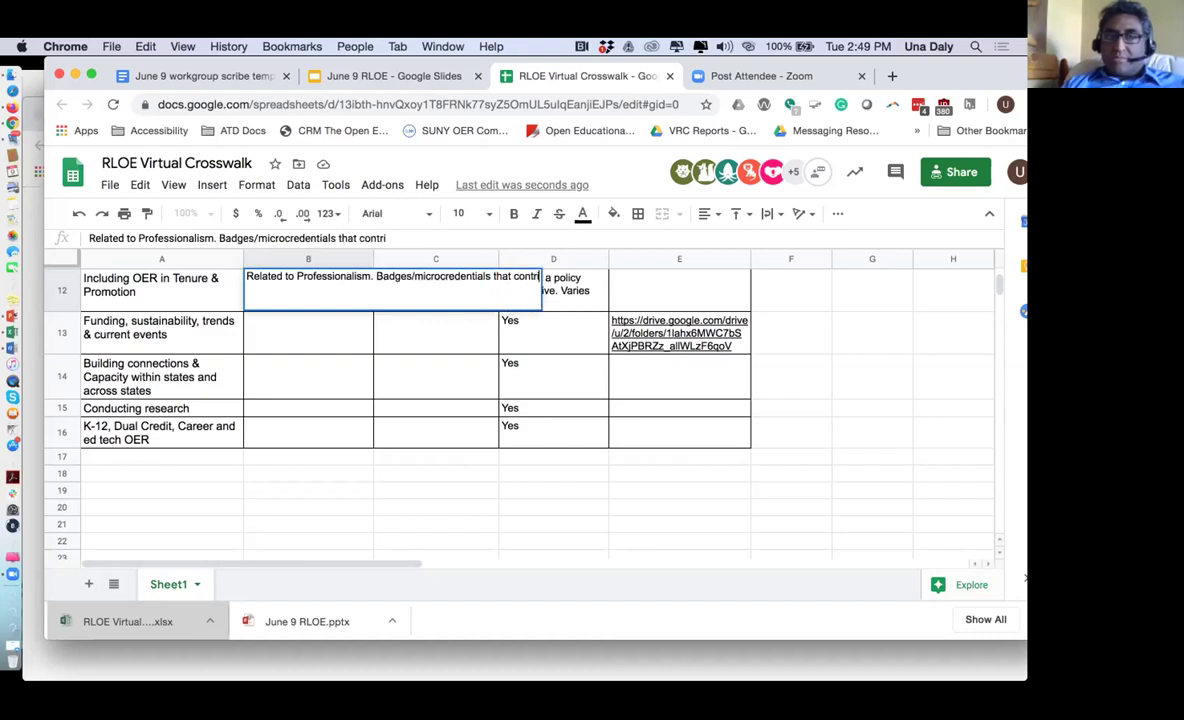
{"action": "type", "text": "bute to tne"}
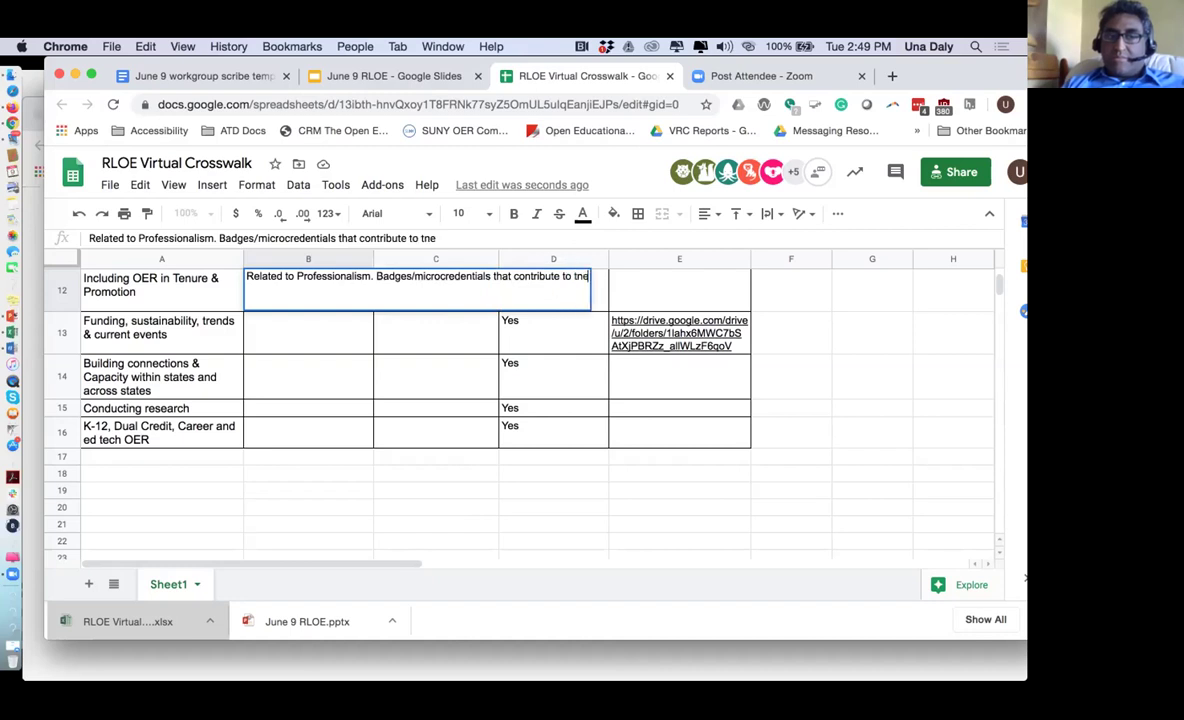
{"action": "key", "text": "BackSpace"}
{"action": "key", "text": "BackSpace"}
{"action": "type", "text": "e"}
{"action": "type", "text": "re."}
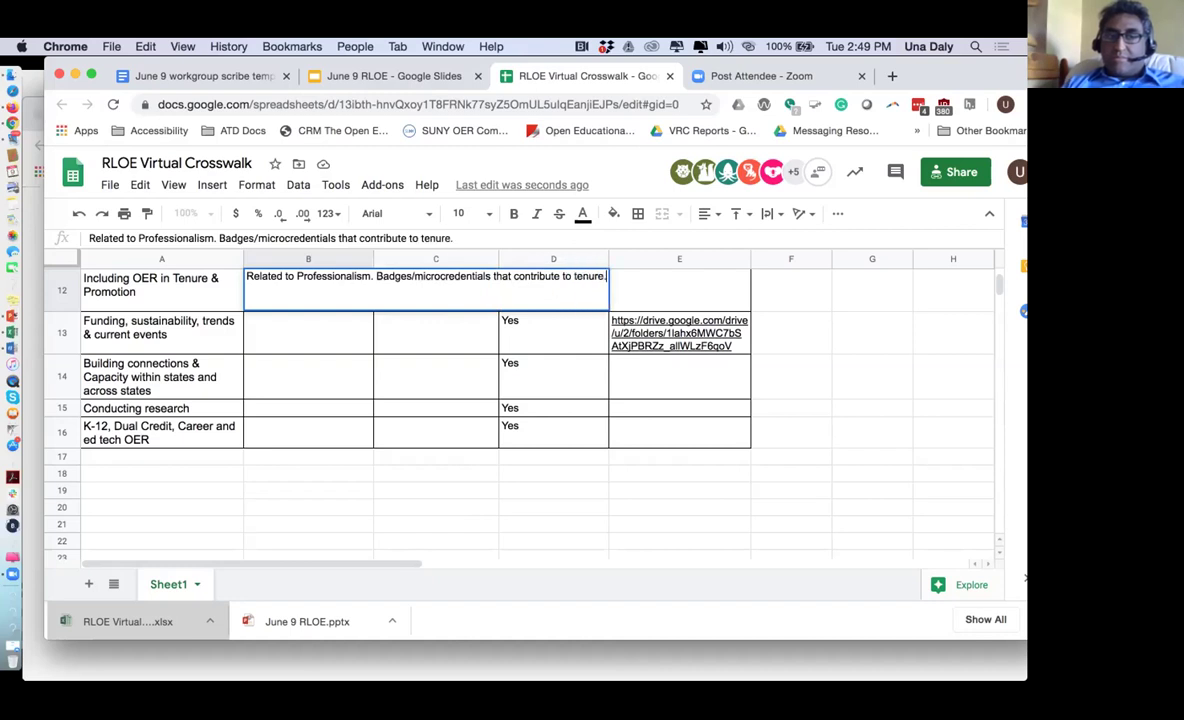
{"action": "key", "text": "Return"}
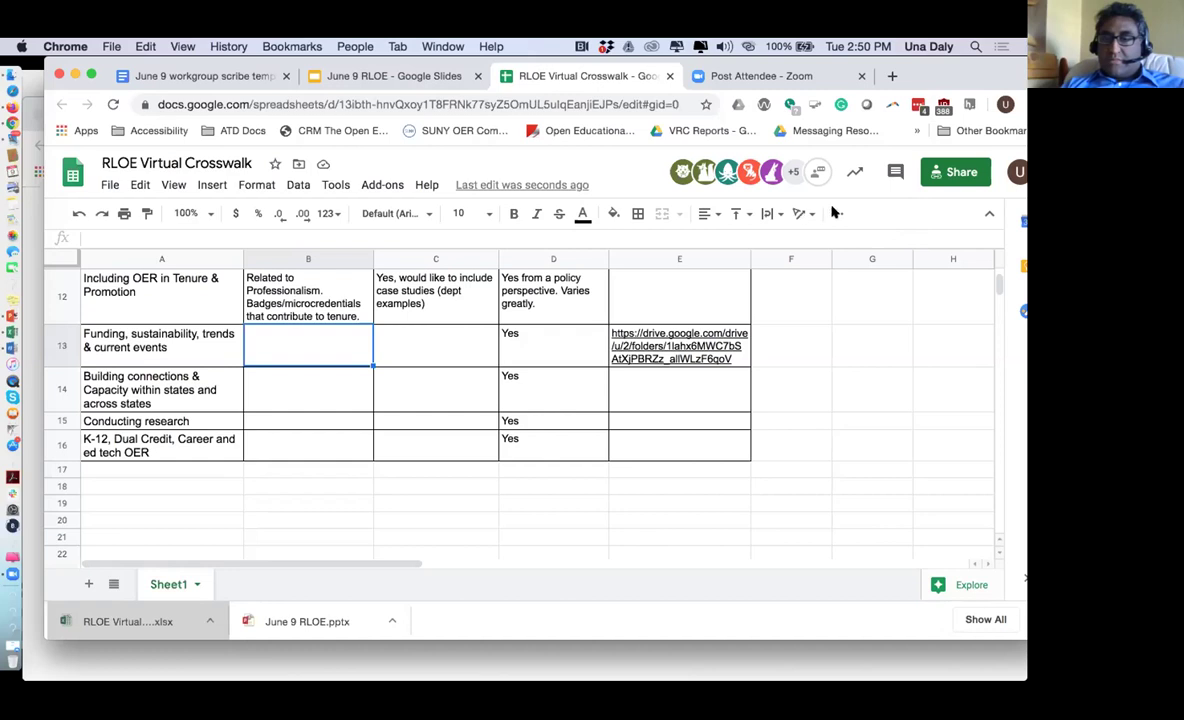
Bold only the word "Funding," in the Funding, sustainability, trends & current events label (A13)
{"action": "left_click", "coordinate": [203, 347]}
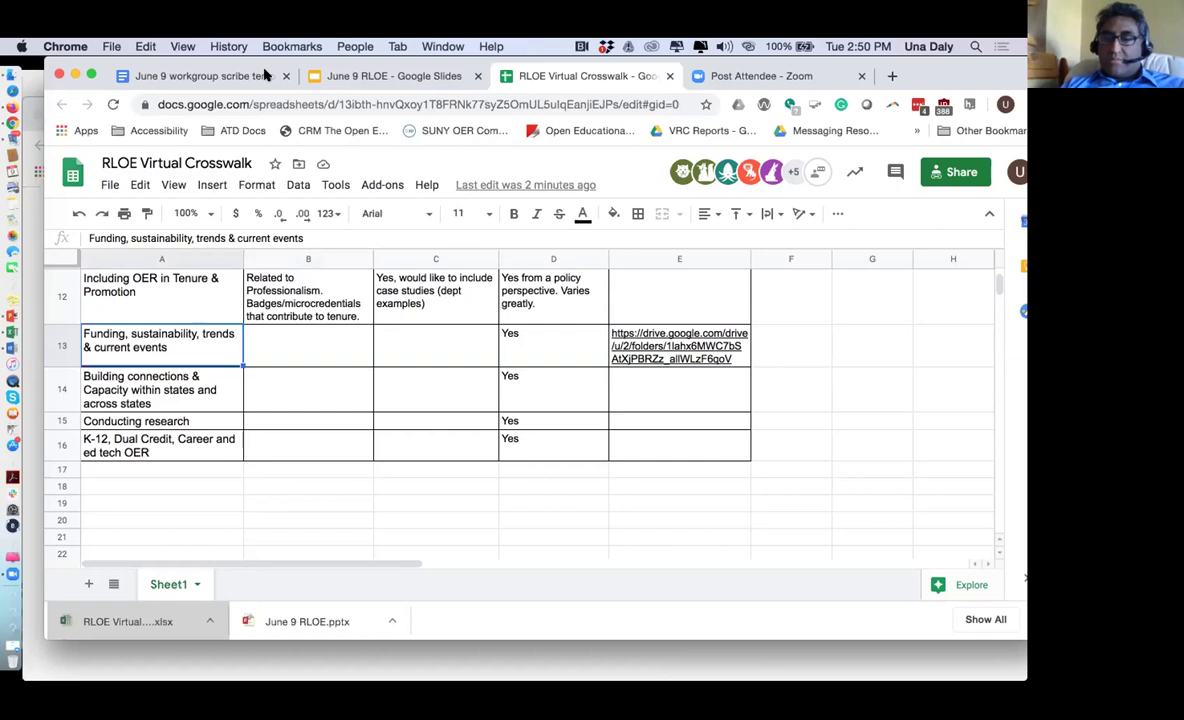
{"action": "double_click", "coordinate": [110, 331]}
{"action": "left_click_drag", "start_coordinate": [121, 331], "coordinate": [58, 336]}
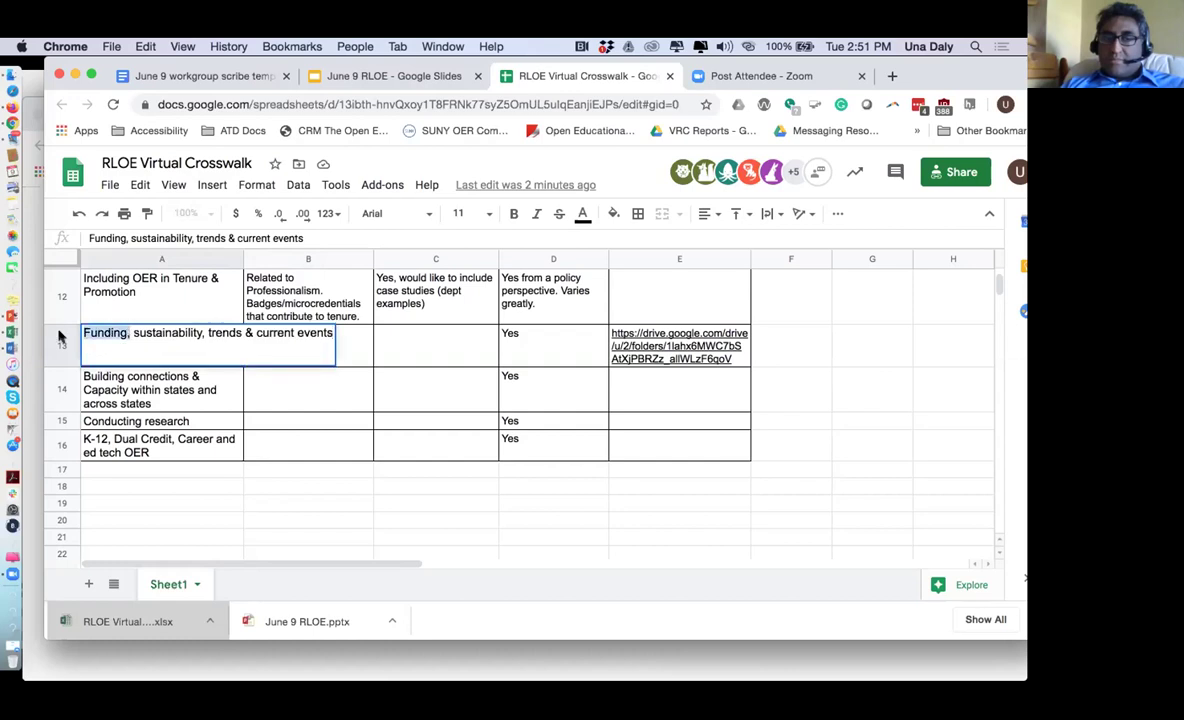
{"action": "key", "text": "super+b"}
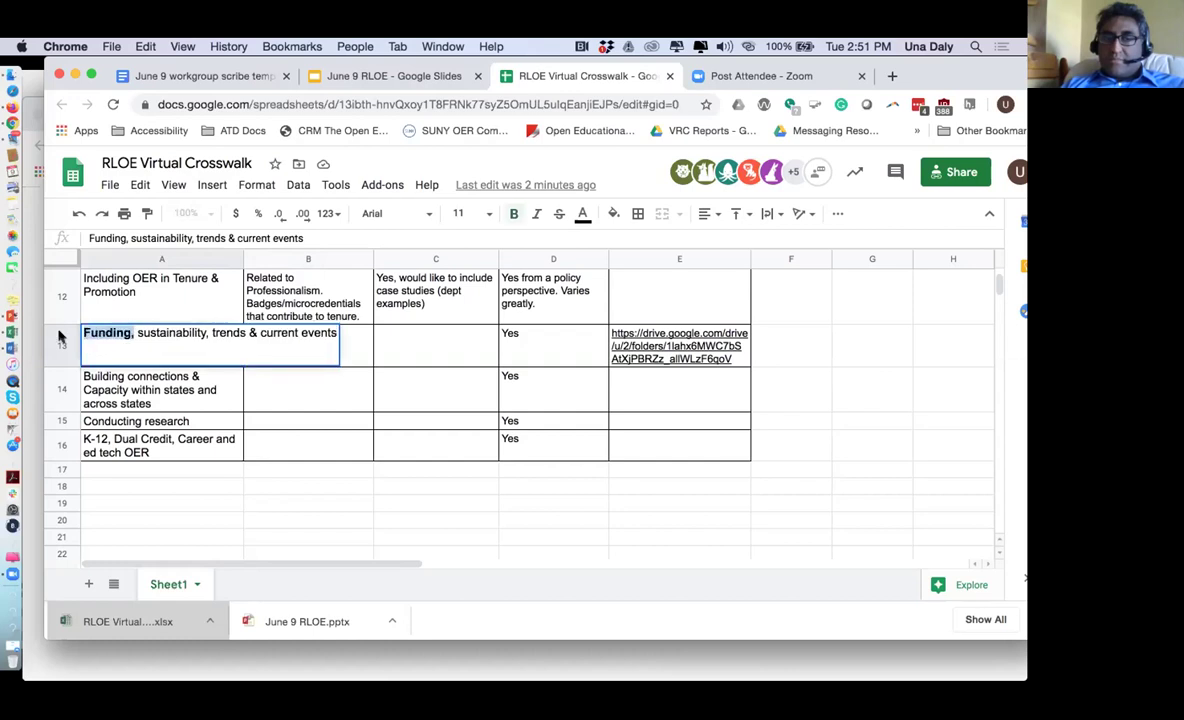
{"action": "left_click", "coordinate": [219, 398]}
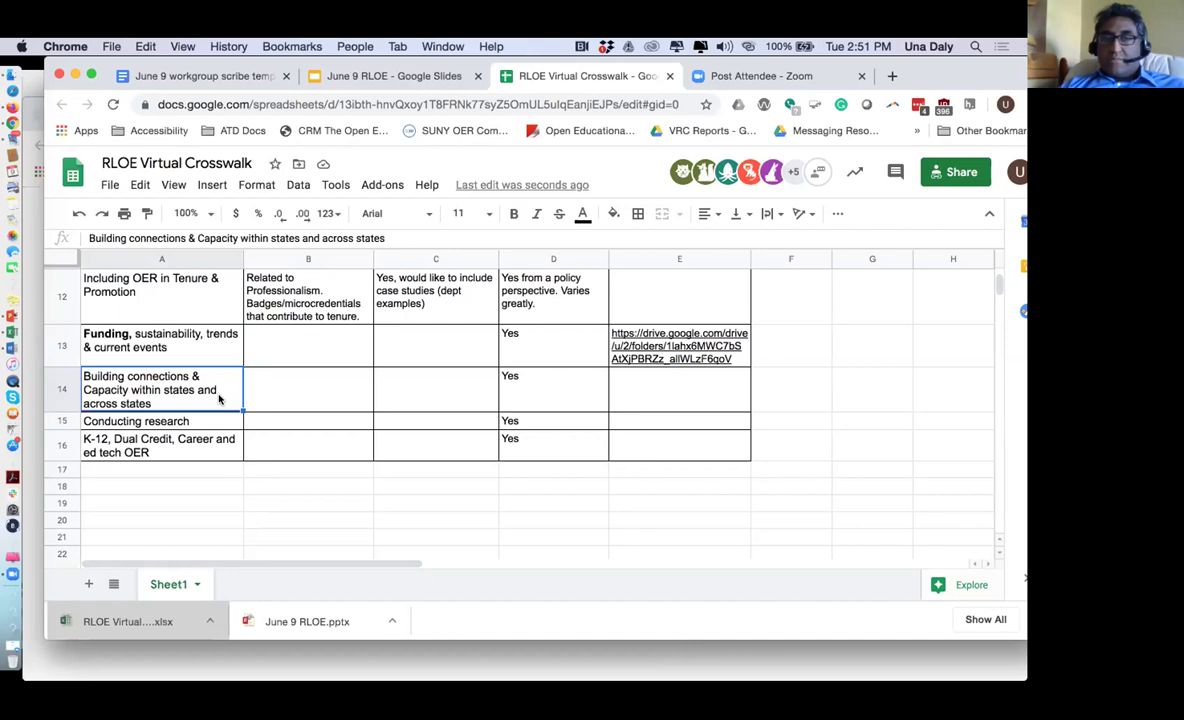
Enter "definitely overlap with community colleges and k-12" in cell B16 of the K-12, Dual Credit, Career and ed tech OER row
{"action": "left_click", "coordinate": [293, 438]}
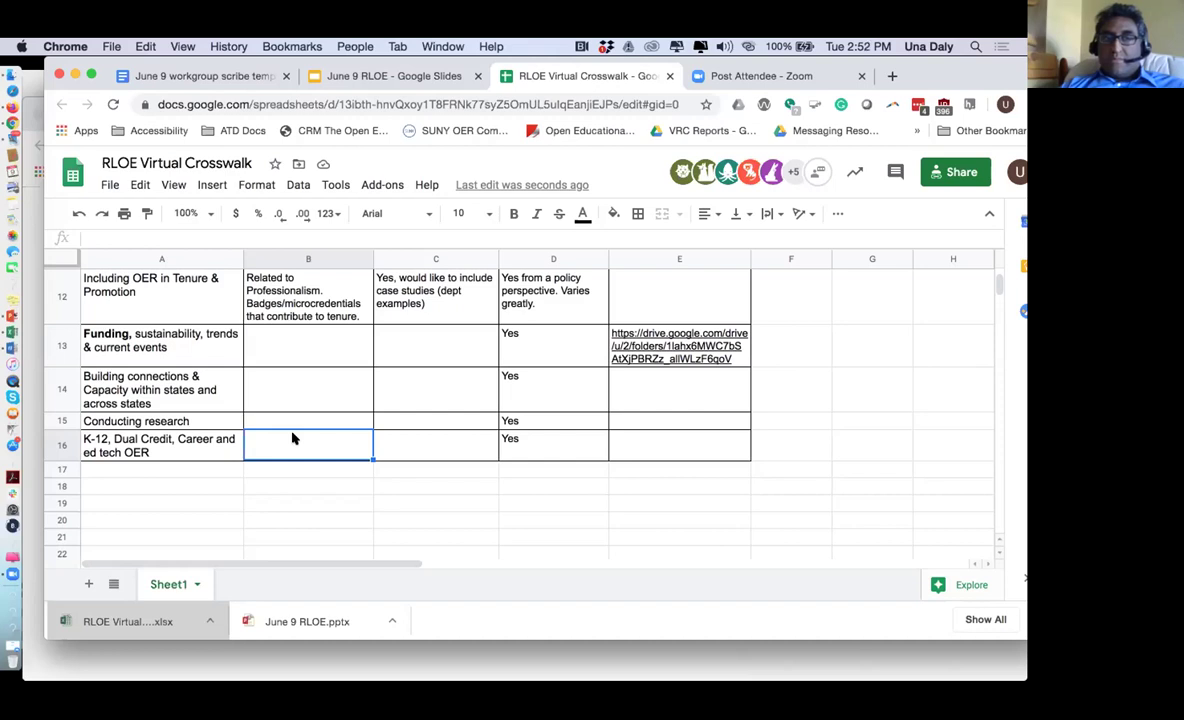
{"action": "type", "text": "some"}
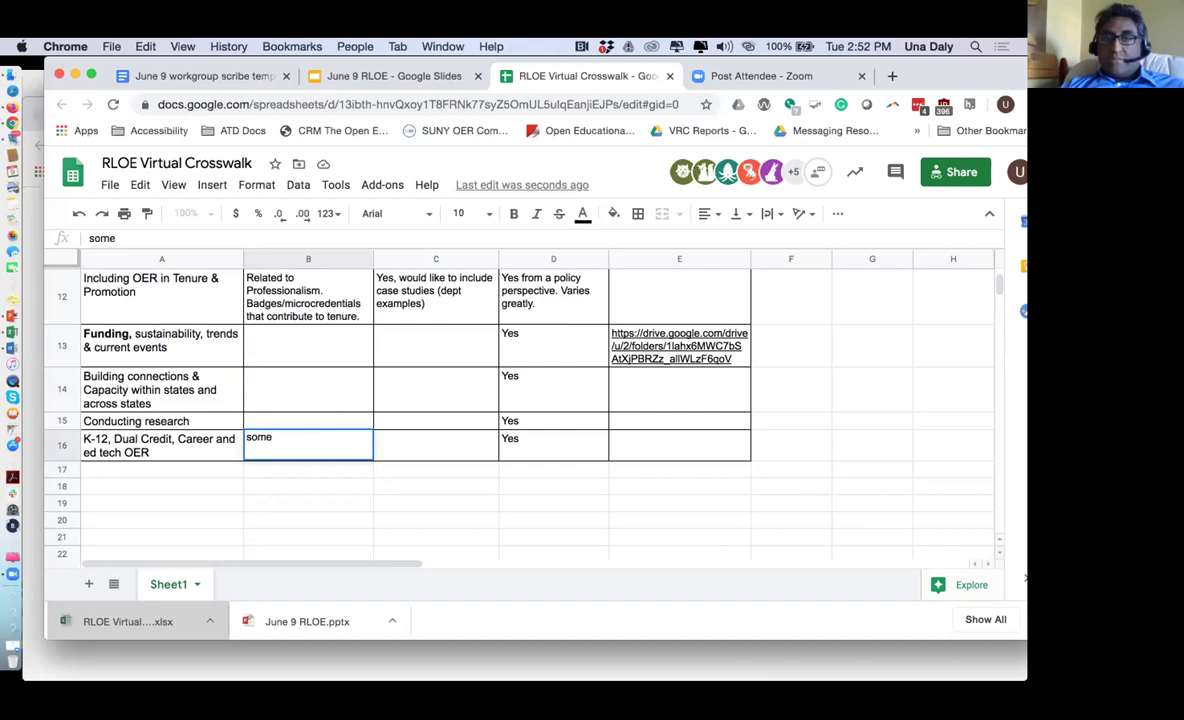
{"action": "key", "text": "BackSpace"}
{"action": "key", "text": "BackSpace"}
{"action": "key", "text": "BackSpace"}
{"action": "key", "text": "BackSpace"}
{"action": "type", "text": "definitely conne"}
{"action": "key", "text": "BackSpace"}
{"action": "key", "text": "BackSpace"}
{"action": "key", "text": "BackSpace"}
{"action": "key", "text": "BackSpace"}
{"action": "key", "text": "BackSpace"}
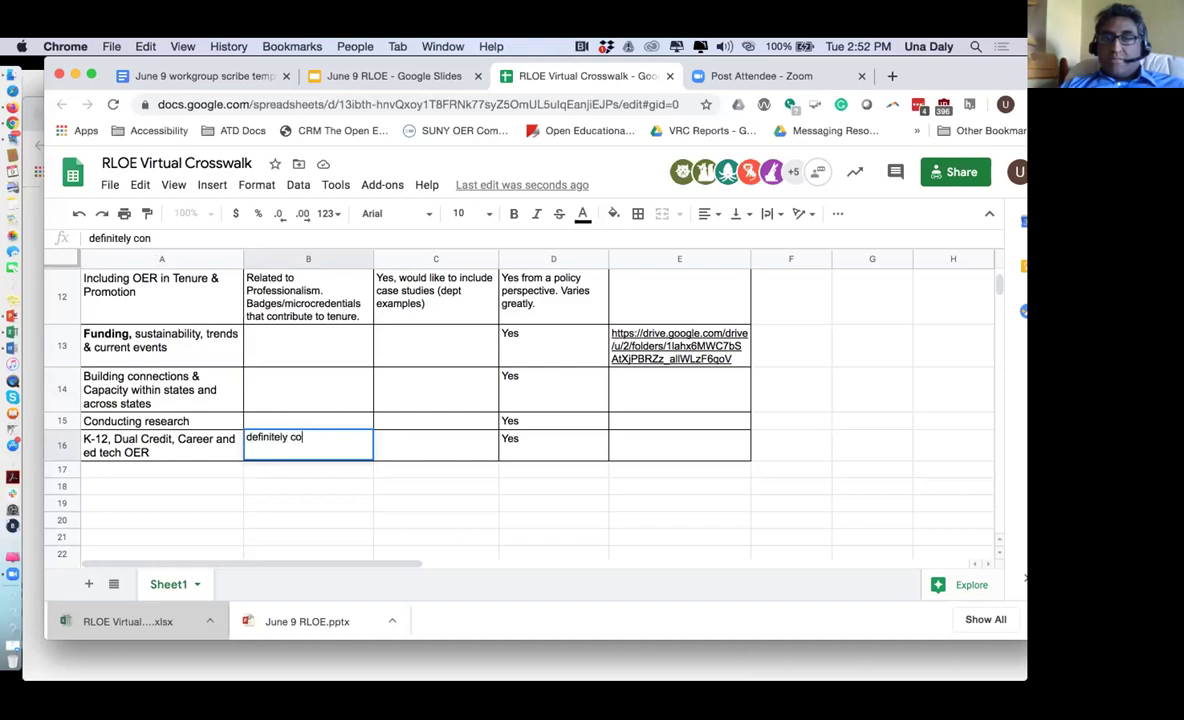
{"action": "type", "text": "overlp"}
{"action": "key", "text": "BackSpace"}
{"action": "type", "text": "ap with "}
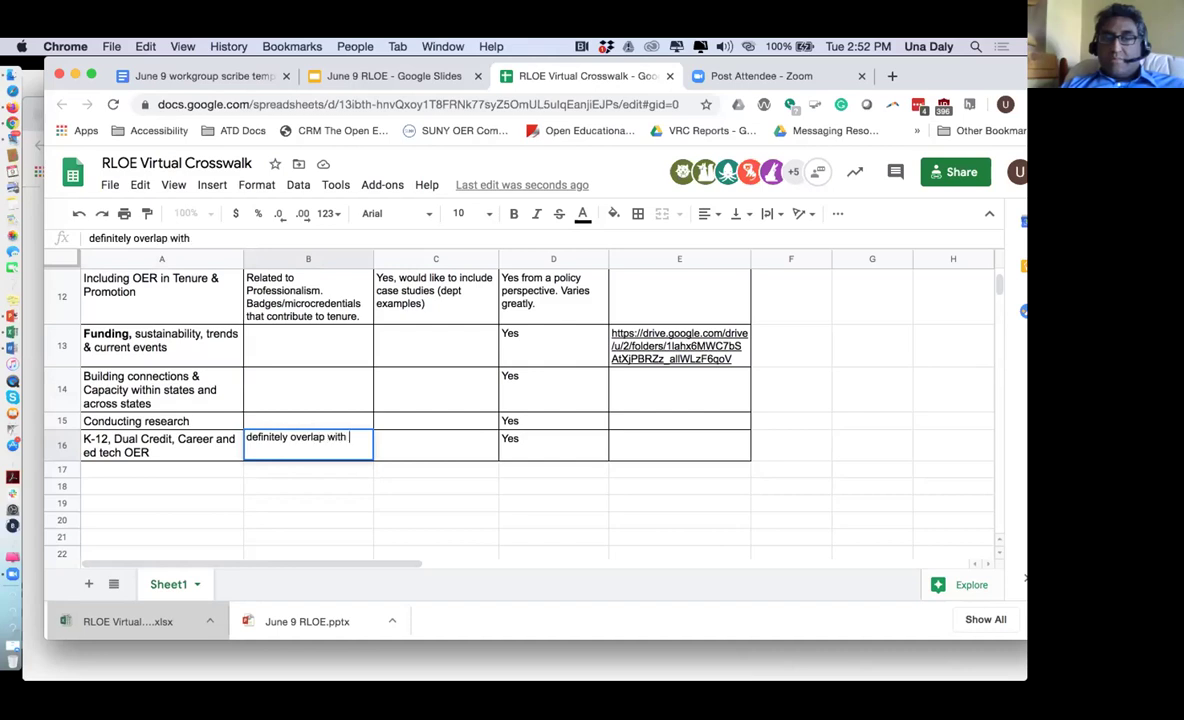
{"action": "type", "text": "communi"}
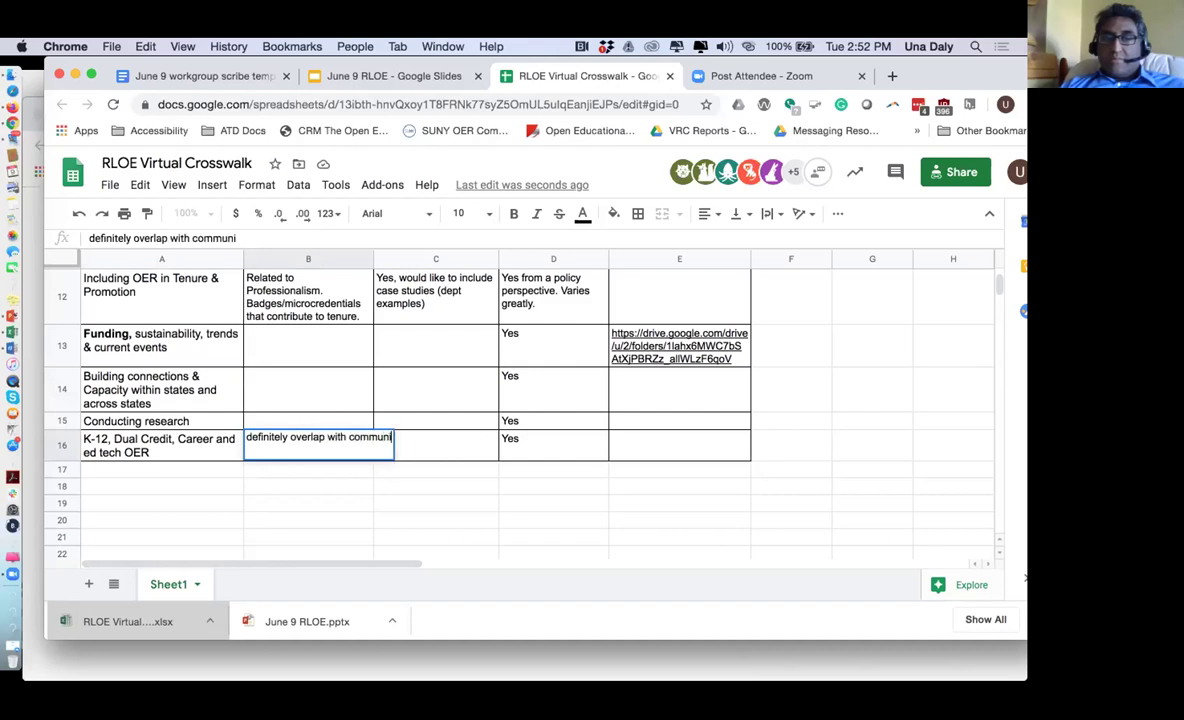
{"action": "type", "text": "ty co"}
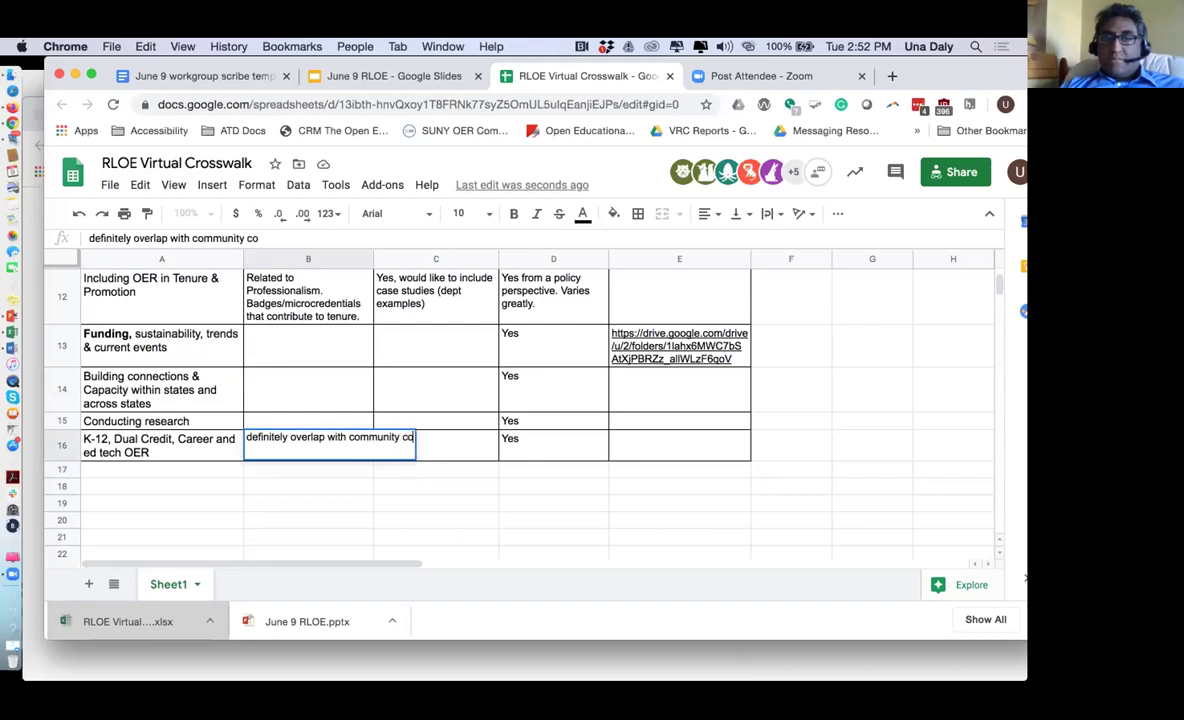
{"action": "type", "text": "lleges and"}
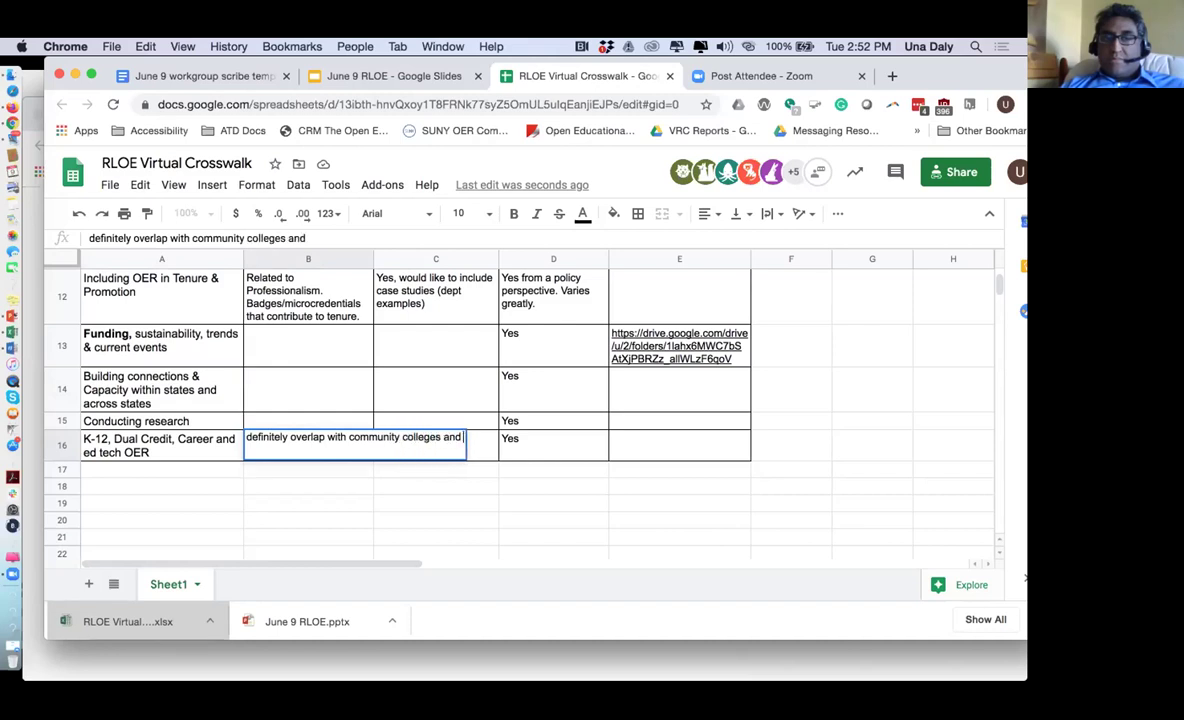
{"action": "type", "text": " k-12"}
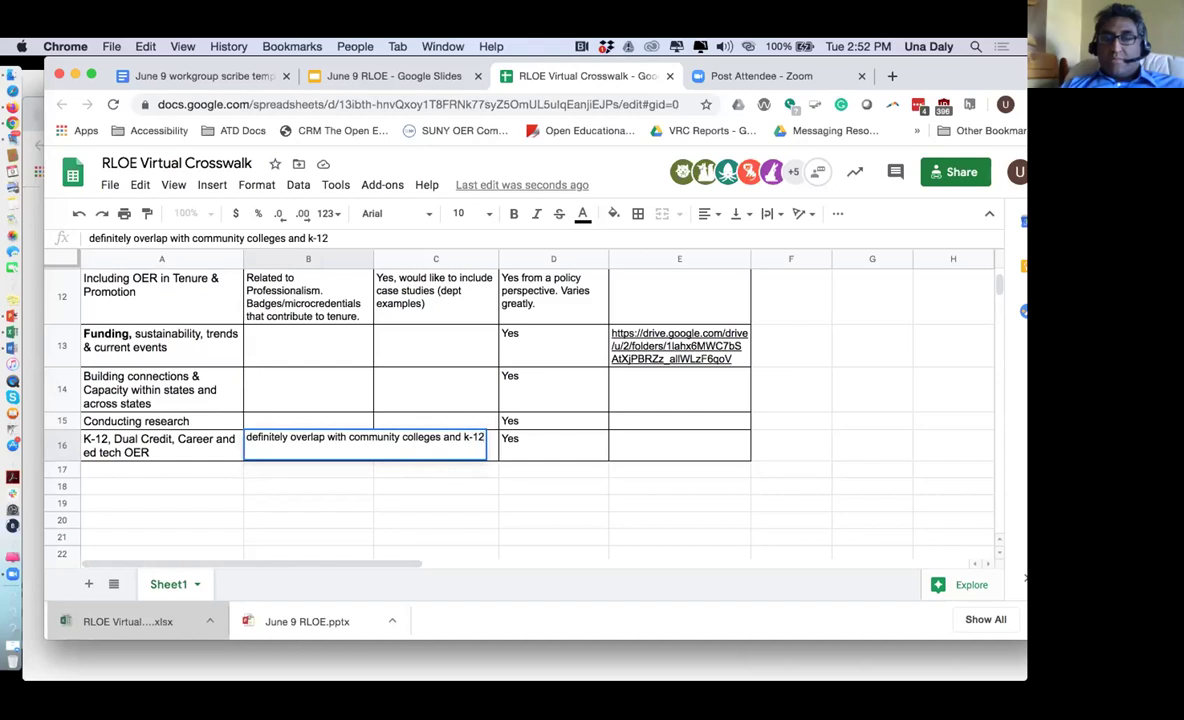
{"action": "key", "text": "Return"}
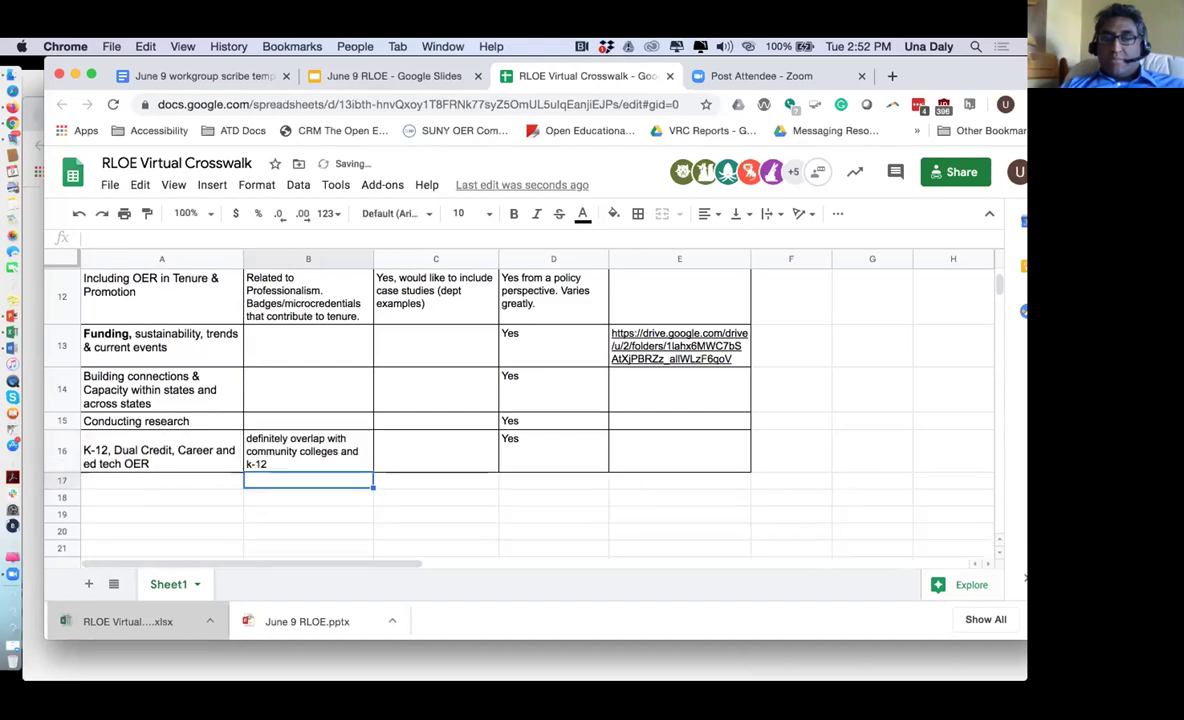
Append "institutions" to the community colleges and k-12 overlap note in cell B16
{"action": "double_click", "coordinate": [275, 458]}
{"action": "type", "text": "instiu"}
{"action": "key", "text": "BackSpace"}
{"action": "type", "text": "tutions"}
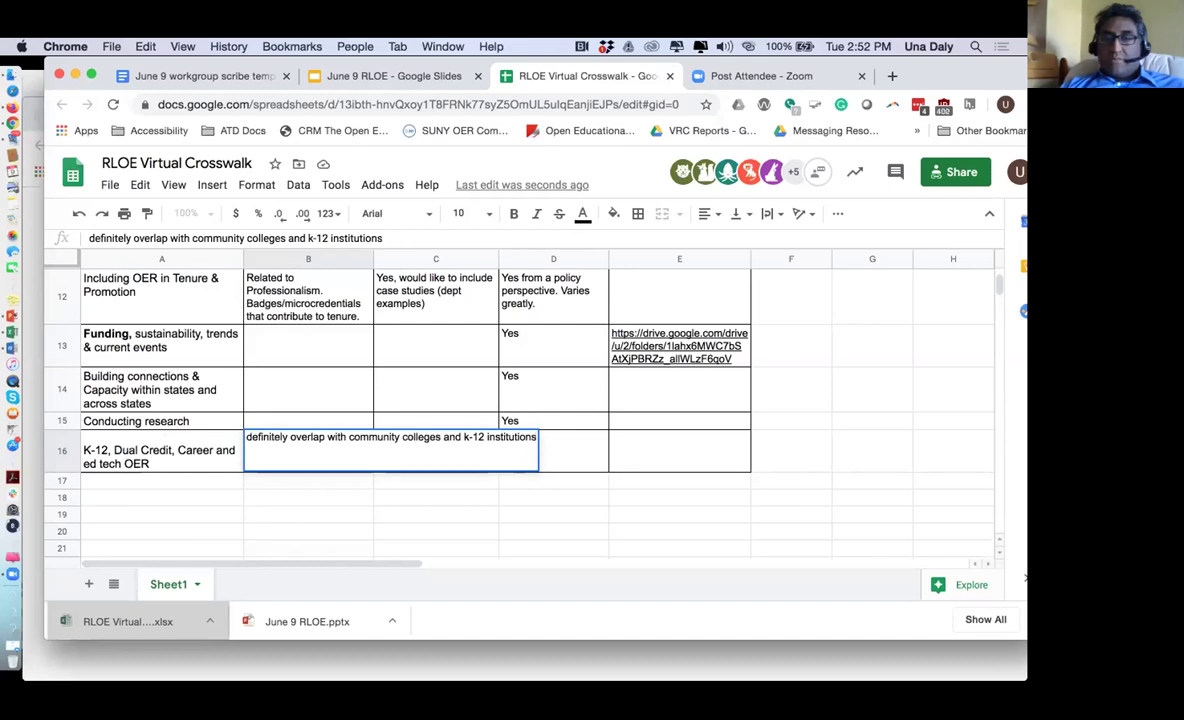
{"action": "key", "text": "Return"}
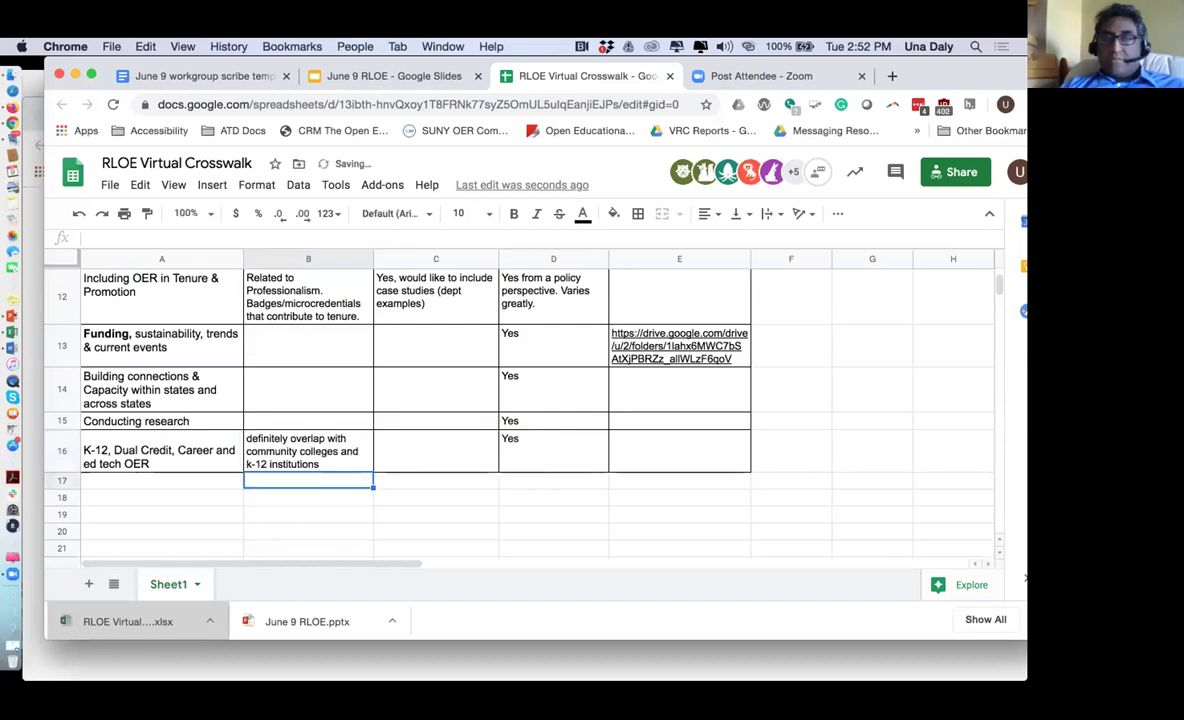
Extend cell D16 in the K-12, Dual Credit, Career and ed tech OER row to read "Yes, SREB specifically."
{"action": "left_click", "coordinate": [422, 458]}
{"action": "left_click", "coordinate": [558, 452]}
{"action": "left_click", "coordinate": [671, 448]}
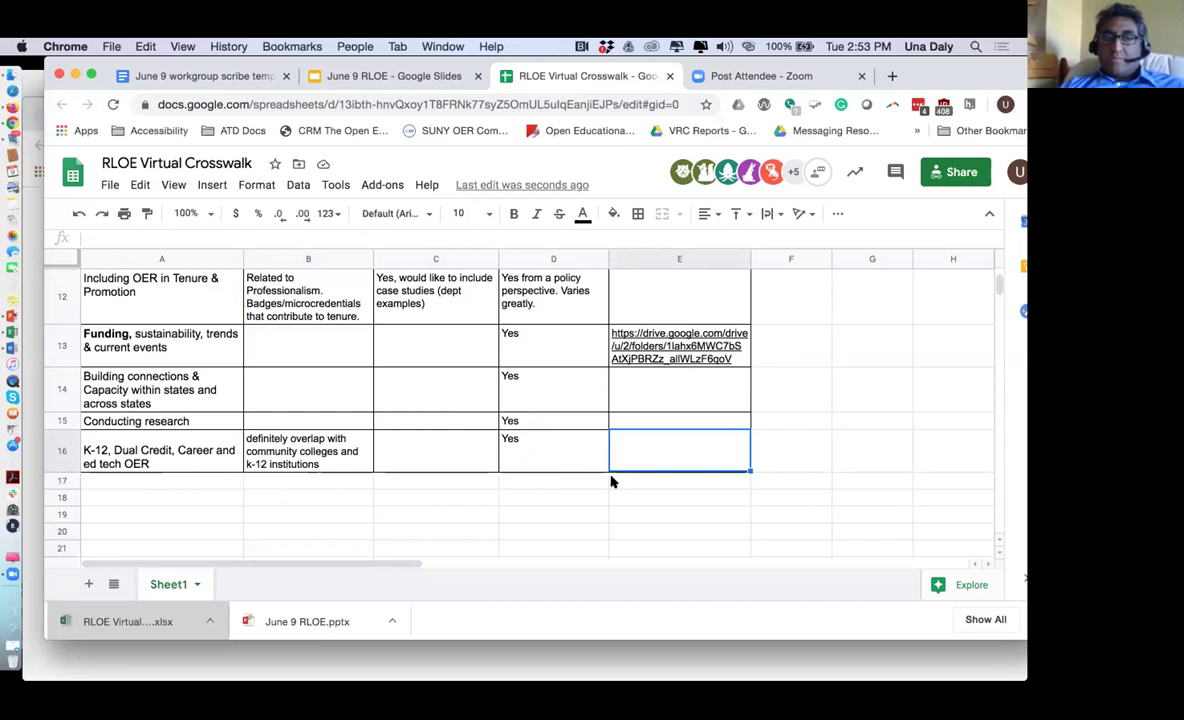
{"action": "left_click", "coordinate": [560, 447]}
{"action": "double_click", "coordinate": [537, 434]}
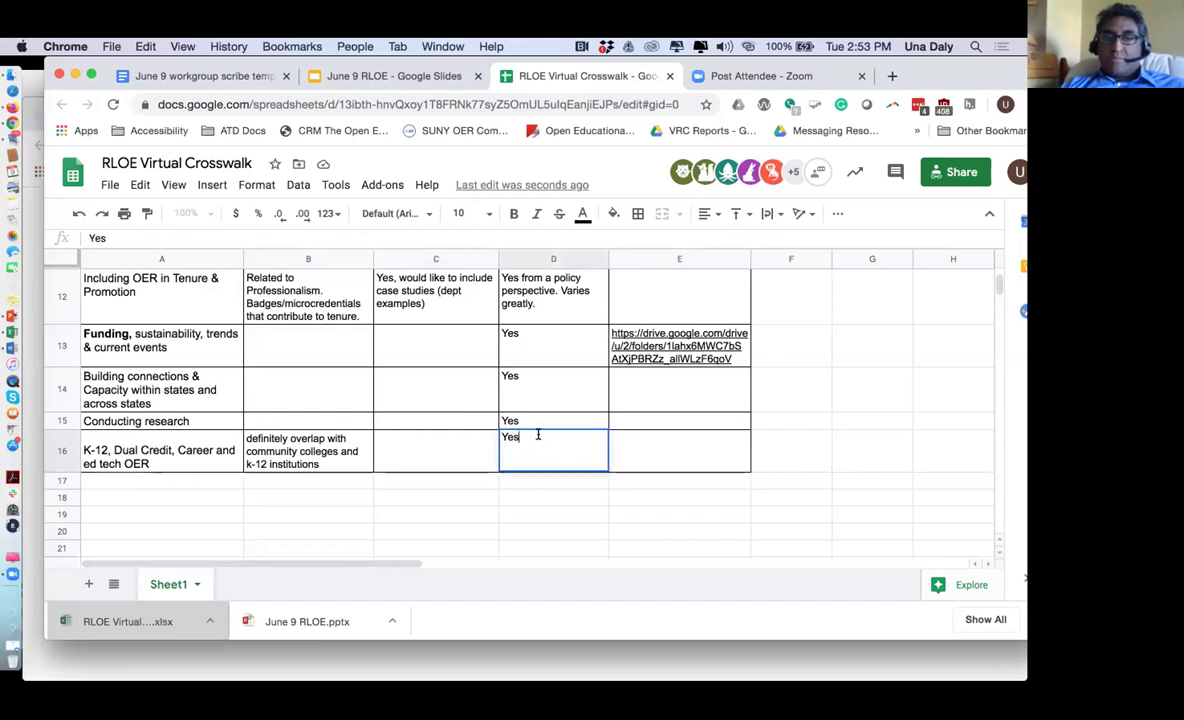
{"action": "type", "text": ", SREB speci"}
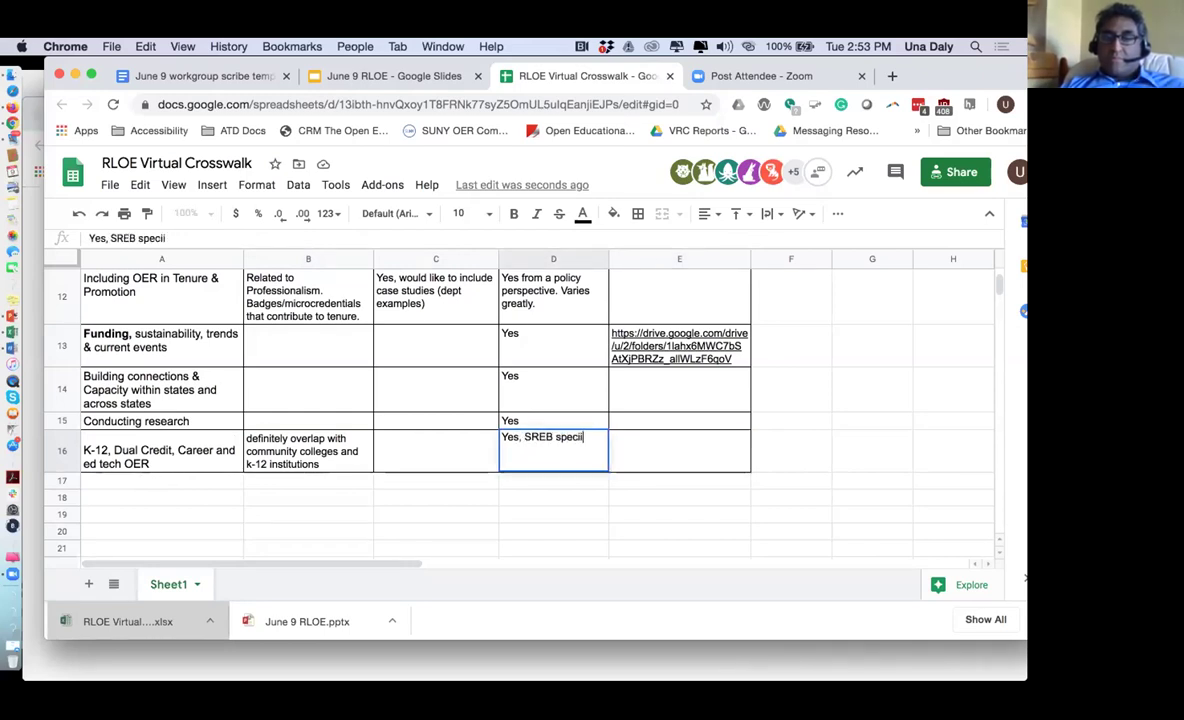
{"action": "type", "text": "fically."}
{"action": "key", "text": "Return"}
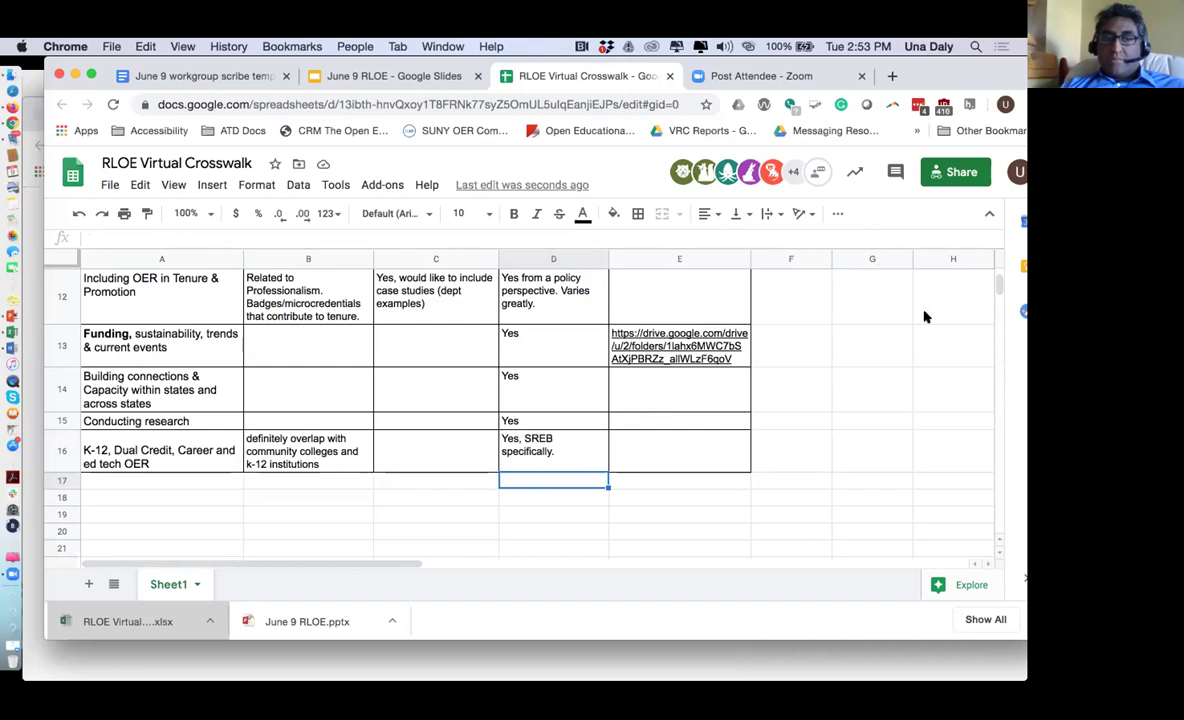
Review the crosswalk notes for each organization from the Data Standards for OER Research row through the K-12 row
{"action": "scroll", "coordinate": [998, 283], "scroll_direction": "up", "scroll_amount": 2}
{"action": "scroll", "coordinate": [998, 283], "scroll_direction": "up", "scroll_amount": 5}
{"action": "scroll", "coordinate": [998, 285], "scroll_direction": "down", "scroll_amount": 8}
{"action": "scroll", "coordinate": [998, 285], "scroll_direction": "up", "scroll_amount": 2}
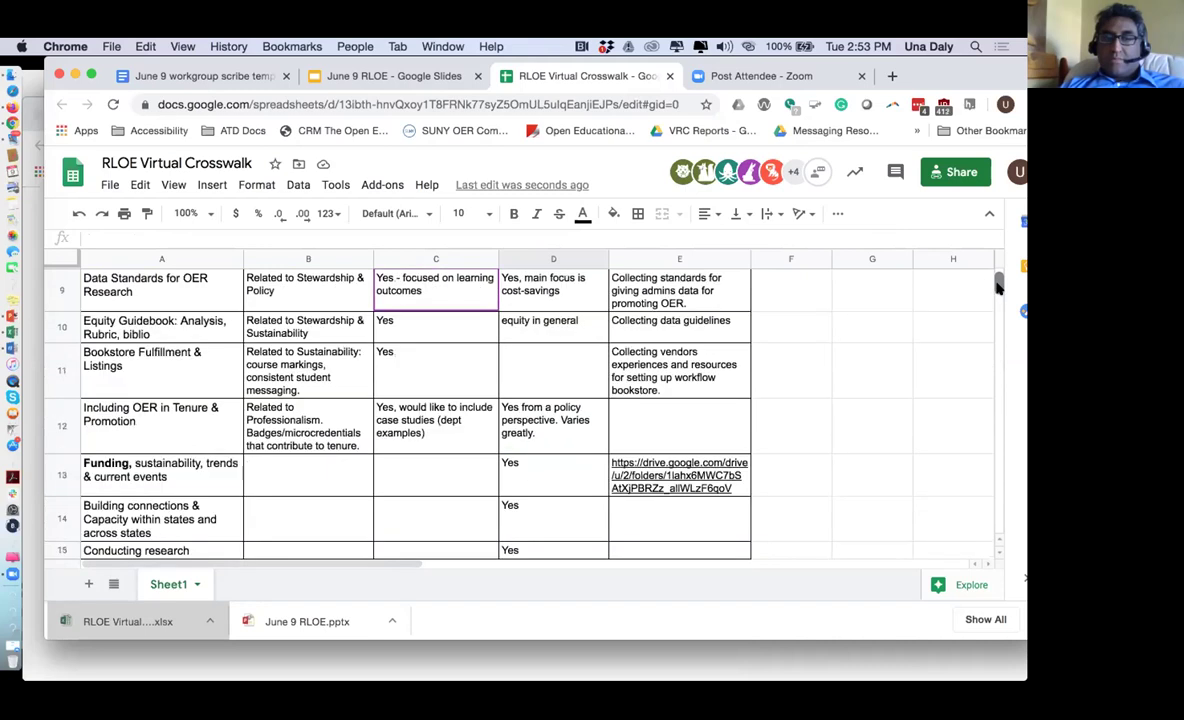
{"action": "scroll", "coordinate": [998, 285], "scroll_direction": "down", "scroll_amount": 6}
{"action": "scroll", "coordinate": [998, 285], "scroll_direction": "up", "scroll_amount": 6}
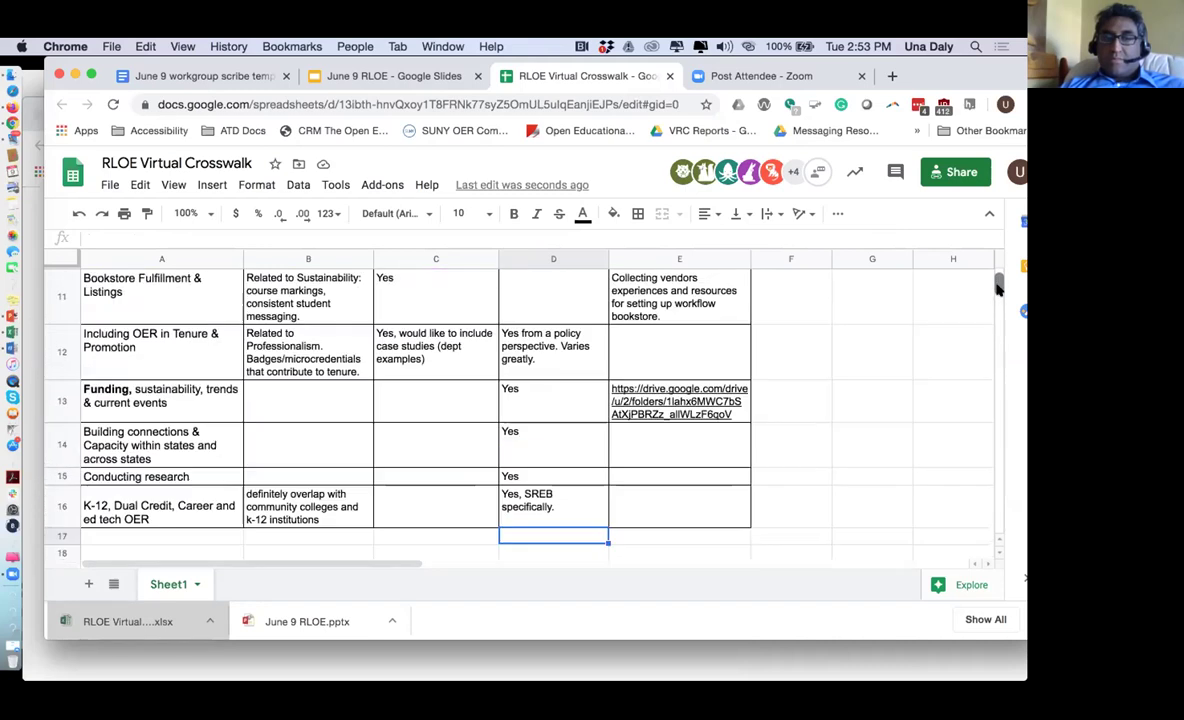
{"action": "scroll", "coordinate": [998, 285], "scroll_direction": "down", "scroll_amount": 1}
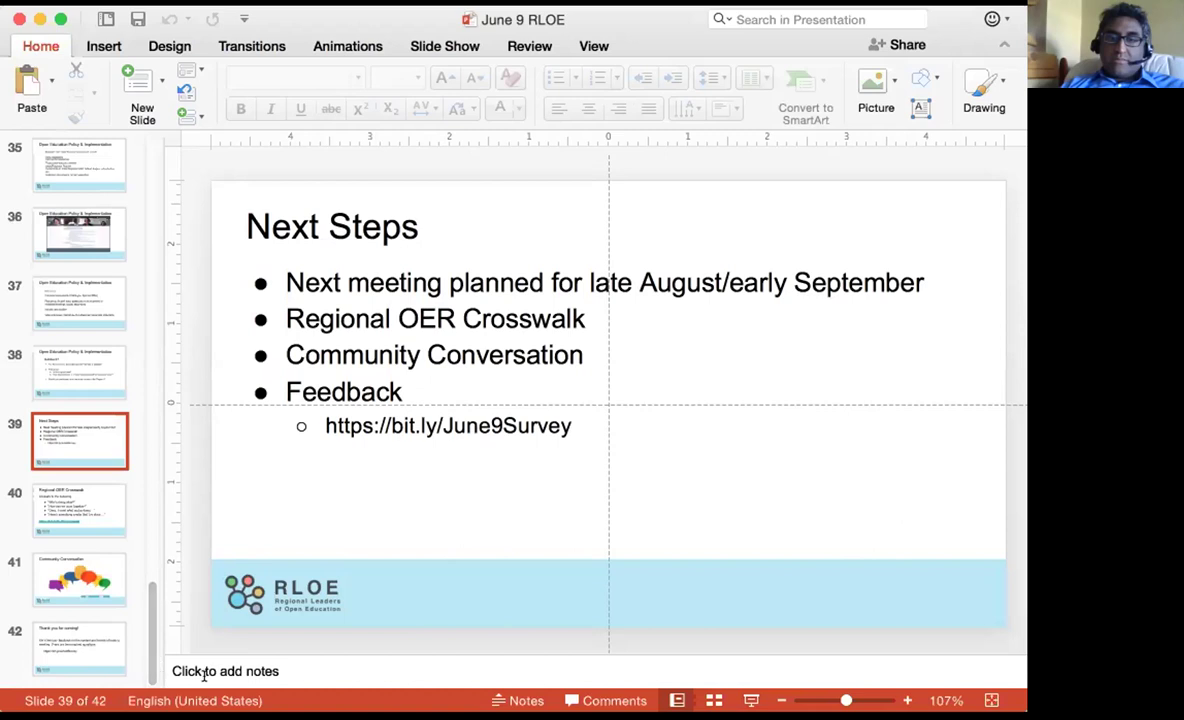
Open the slide show commands for the Next Steps slide in the June 9 RLOE PowerPoint presentation
{"action": "left_click", "coordinate": [466, 5]}
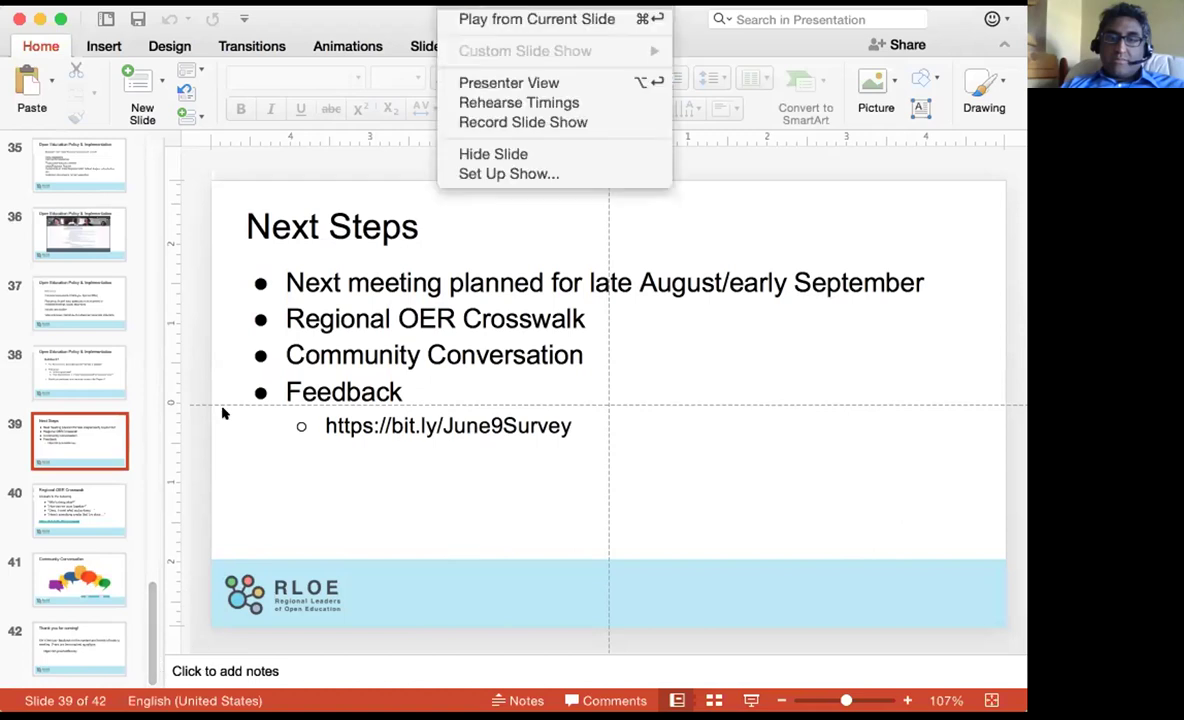